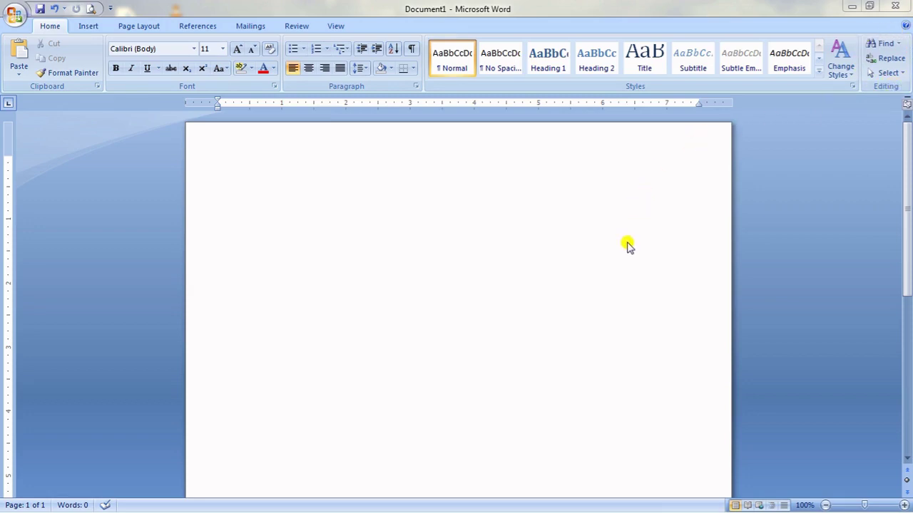
# Step: Paste the copied sample paragraph about a schoolboy into the blank document
pyautogui.click(299, 189)
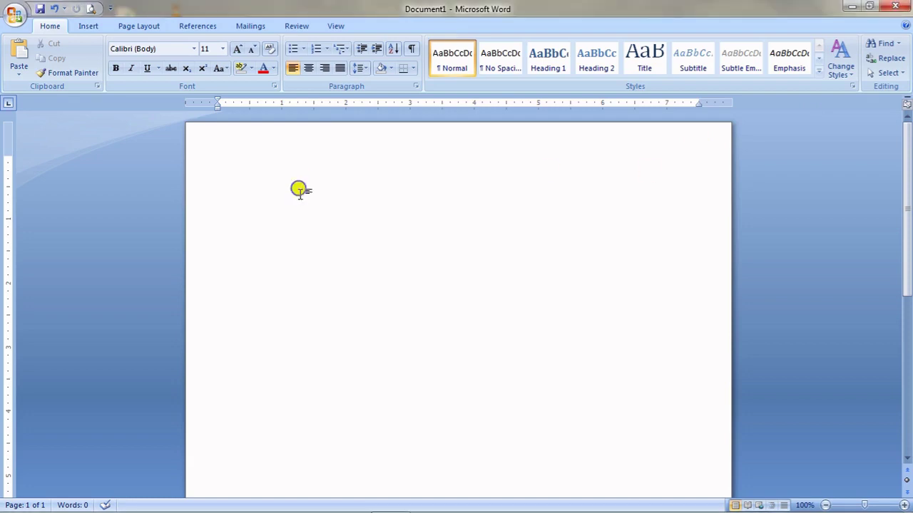
pyautogui.rightClick(299, 189)
pyautogui.click(332, 231)
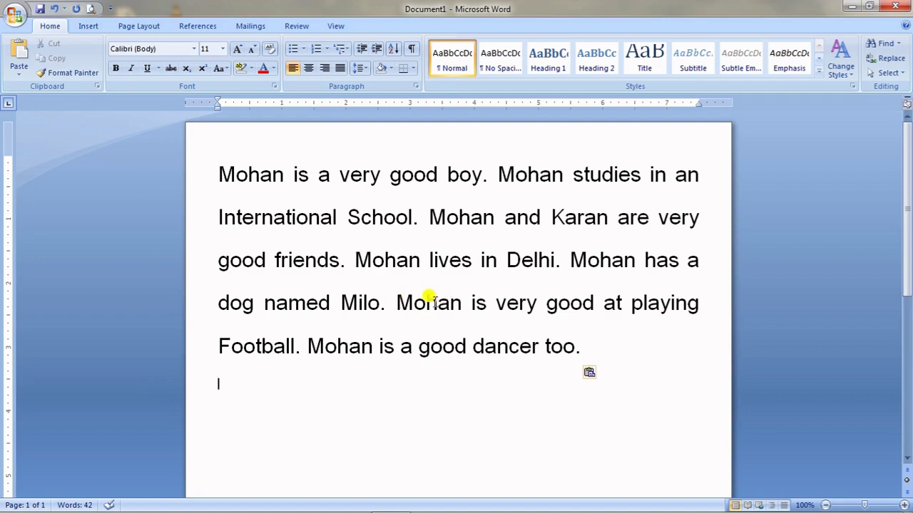
# Step: Search the paragraph for the friend's first name, keeping the search dialog clear of the text
pyautogui.click(883, 43)
pyautogui.moveTo(691, 320); pyautogui.dragTo(679, 285)
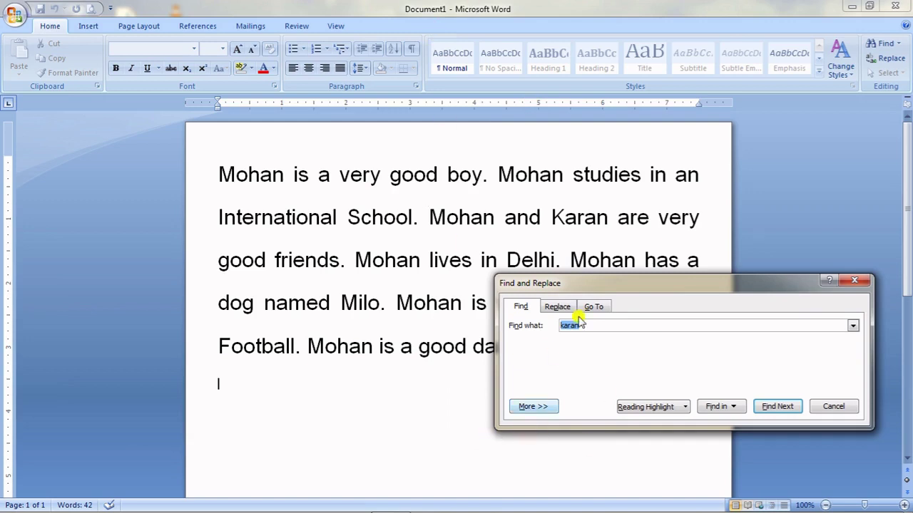
pyautogui.moveTo(605, 283); pyautogui.dragTo(624, 275)
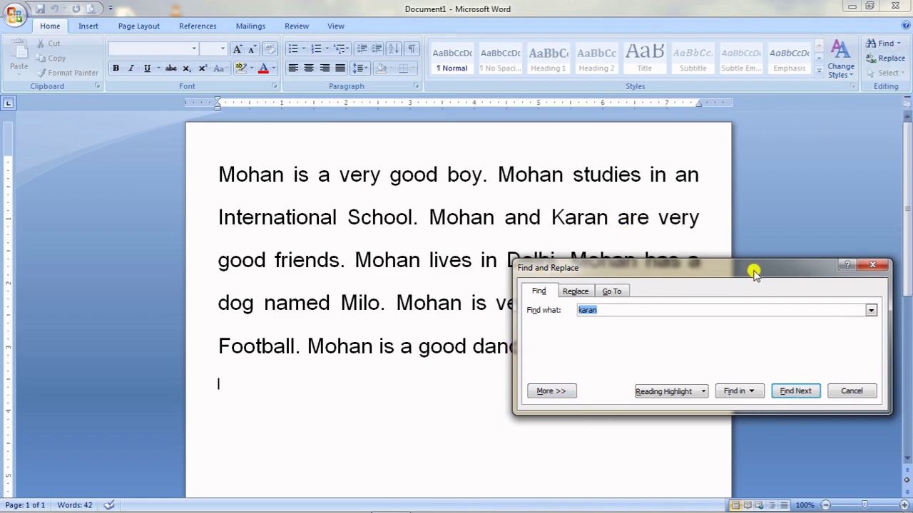
pyautogui.moveTo(733, 273); pyautogui.dragTo(762, 263)
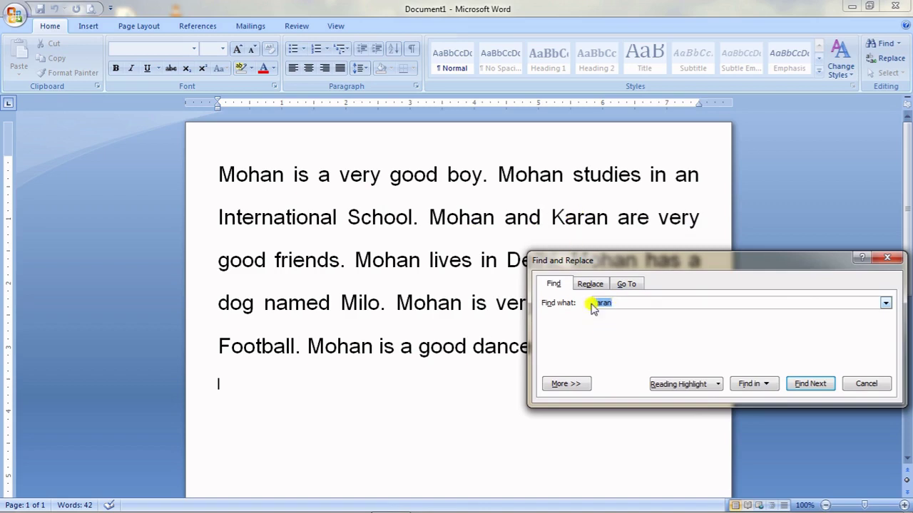
pyautogui.click(807, 385)
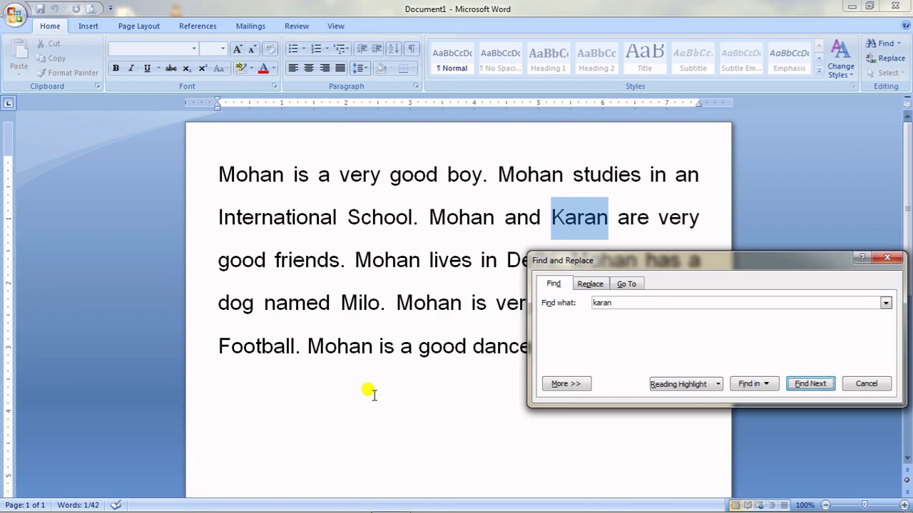
# Step: Set up a text replacement with the boy's first name as the search text and another first name as the replacement
pyautogui.moveTo(616, 261); pyautogui.dragTo(498, 262)
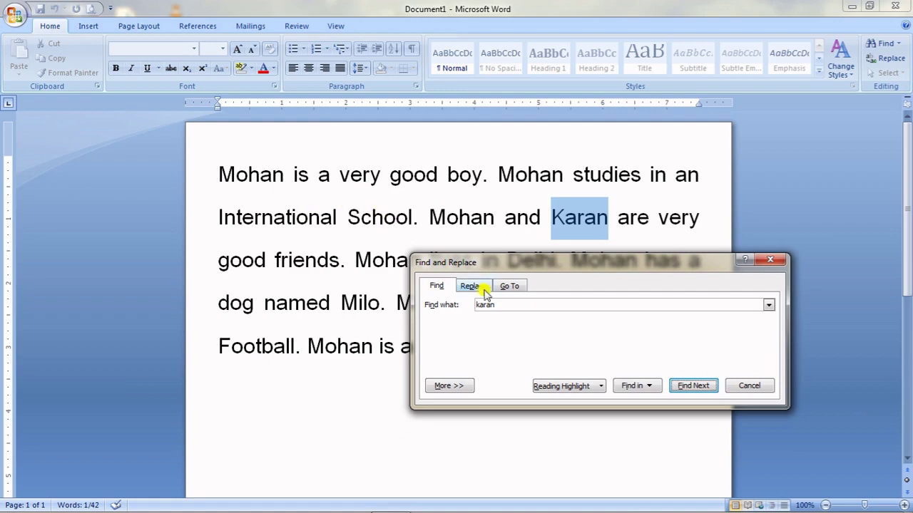
pyautogui.moveTo(491, 264); pyautogui.dragTo(558, 365)
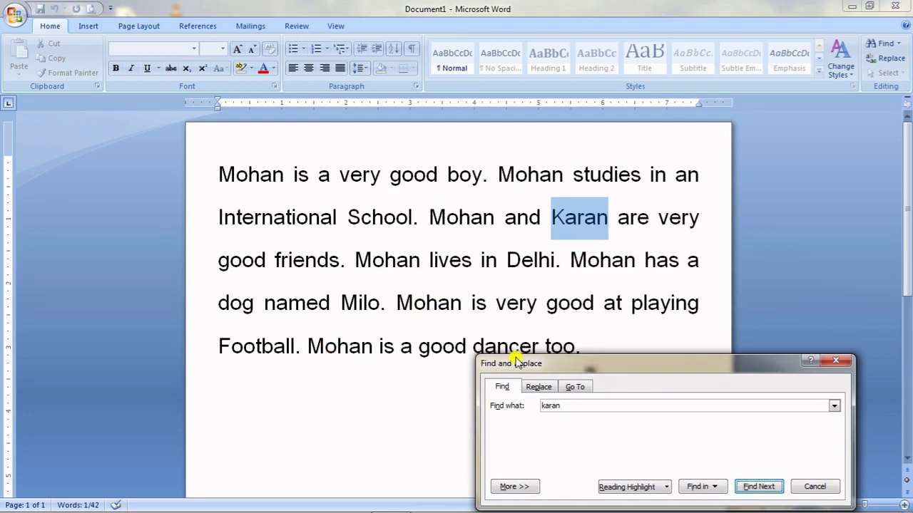
pyautogui.moveTo(531, 365); pyautogui.dragTo(483, 266)
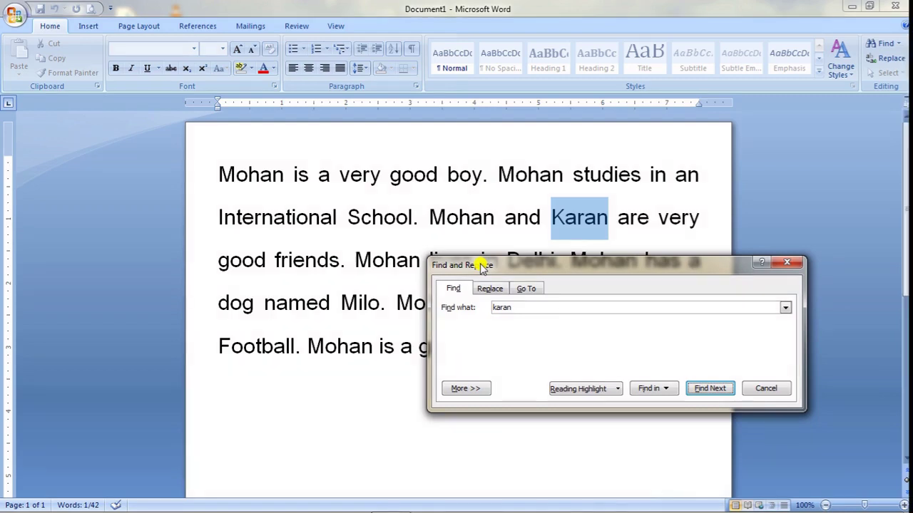
pyautogui.click(486, 288)
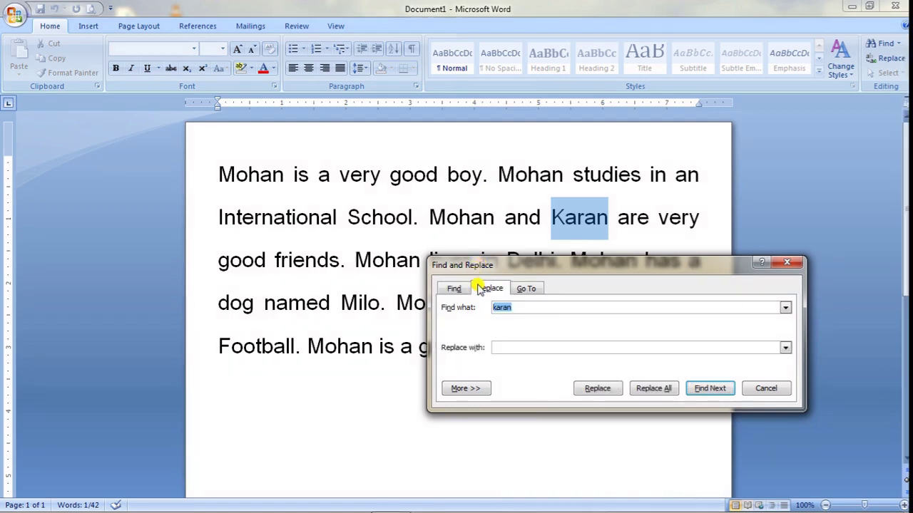
pyautogui.moveTo(520, 267); pyautogui.dragTo(444, 161)
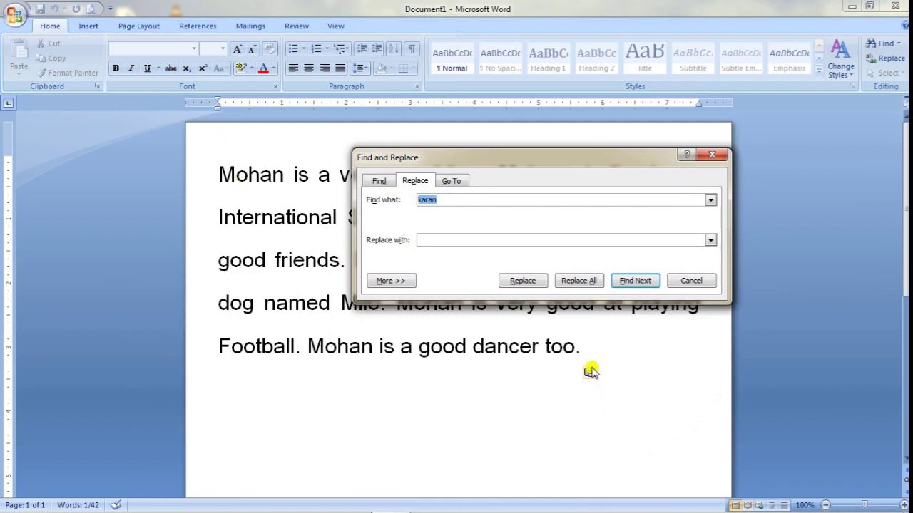
pyautogui.click(444, 200)
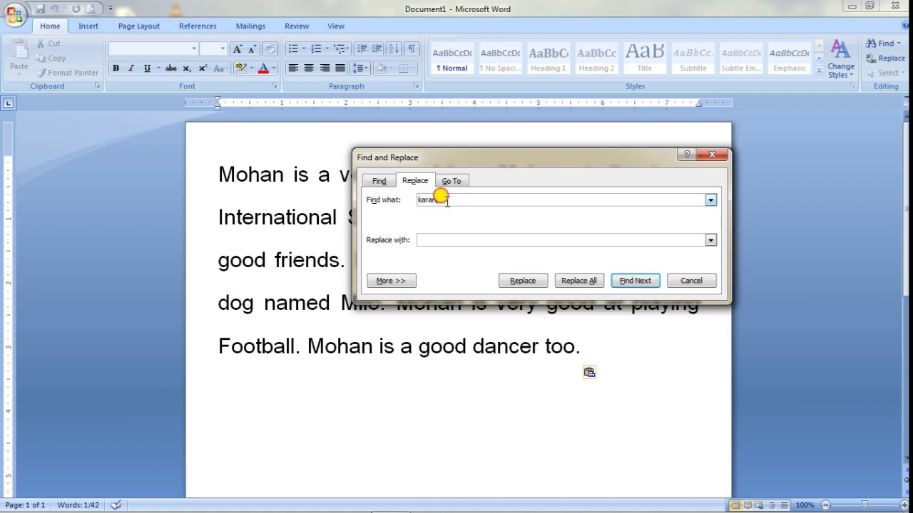
pyautogui.moveTo(444, 199); pyautogui.dragTo(413, 204)
pyautogui.write('Mohan')
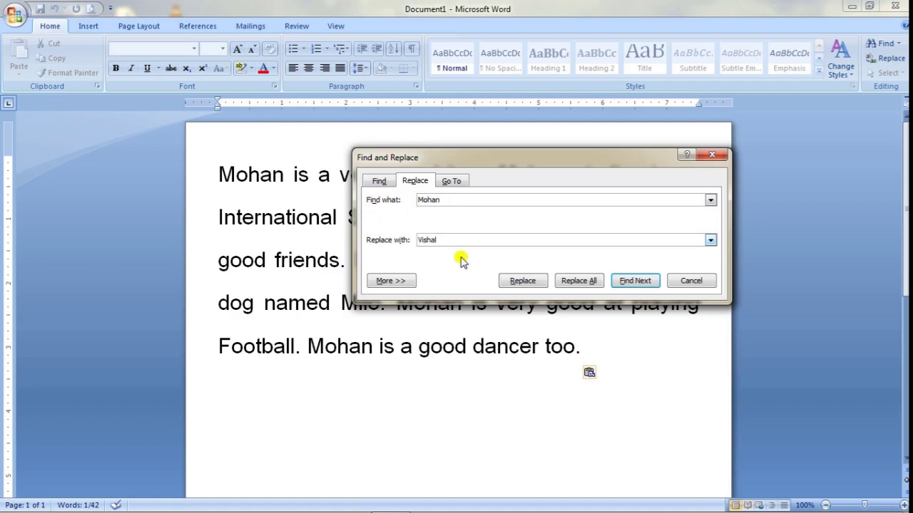
# Step: Replace all occurrences of the boy's first name with the new name and check the result across the paragraph
pyautogui.moveTo(538, 163); pyautogui.dragTo(525, 182)
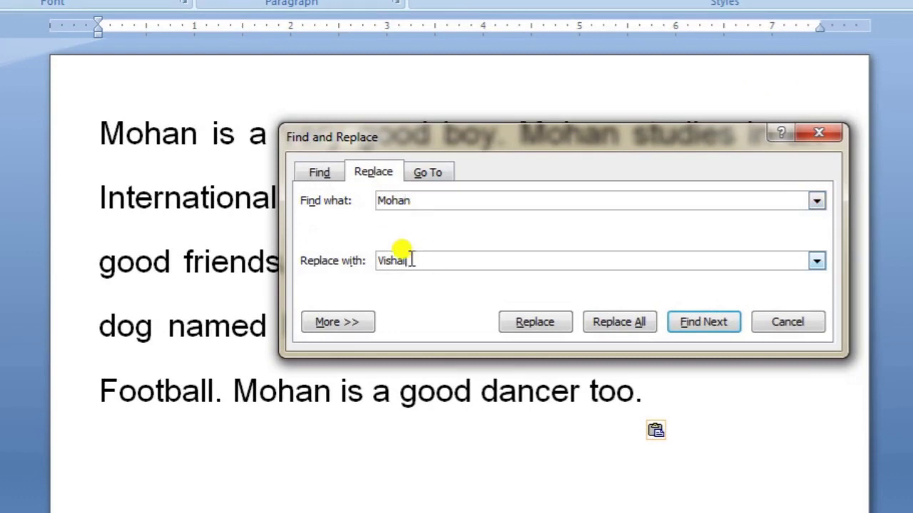
pyautogui.moveTo(564, 134); pyautogui.dragTo(651, 0)
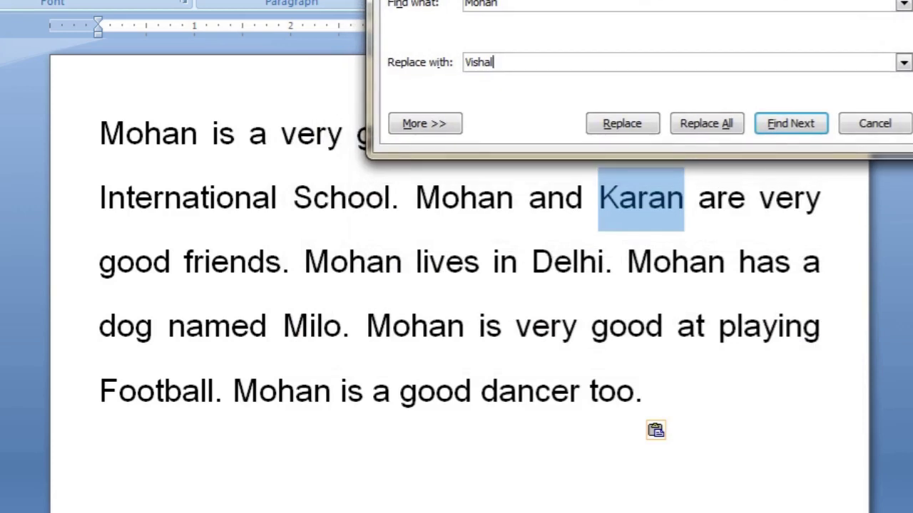
pyautogui.click(702, 126)
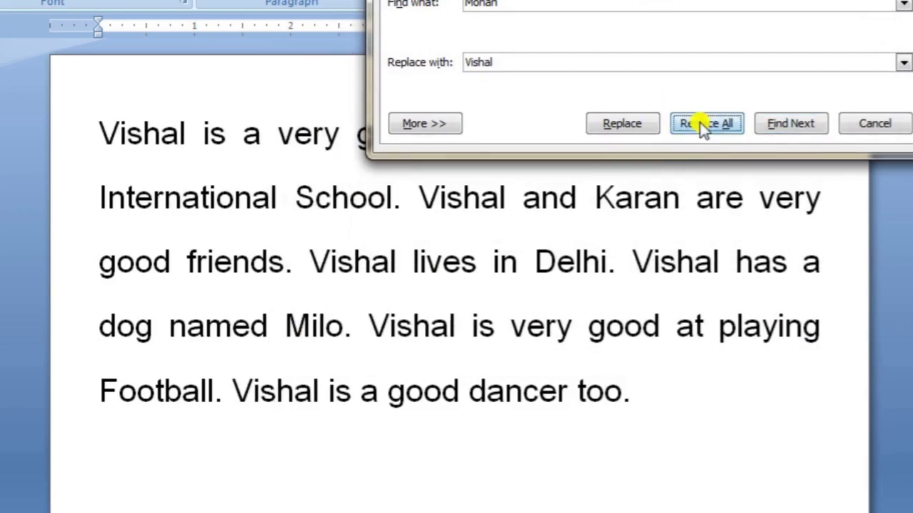
pyautogui.click(459, 317)
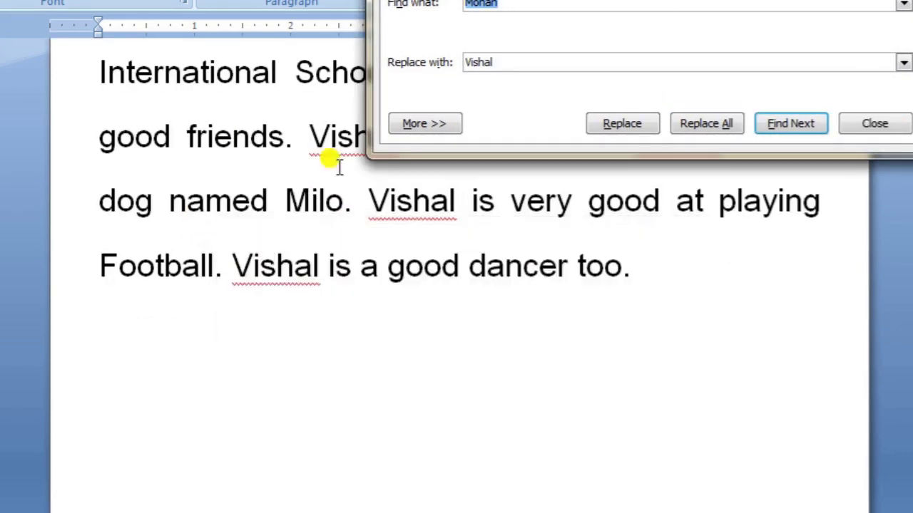
pyautogui.scroll(2, 447, 273)
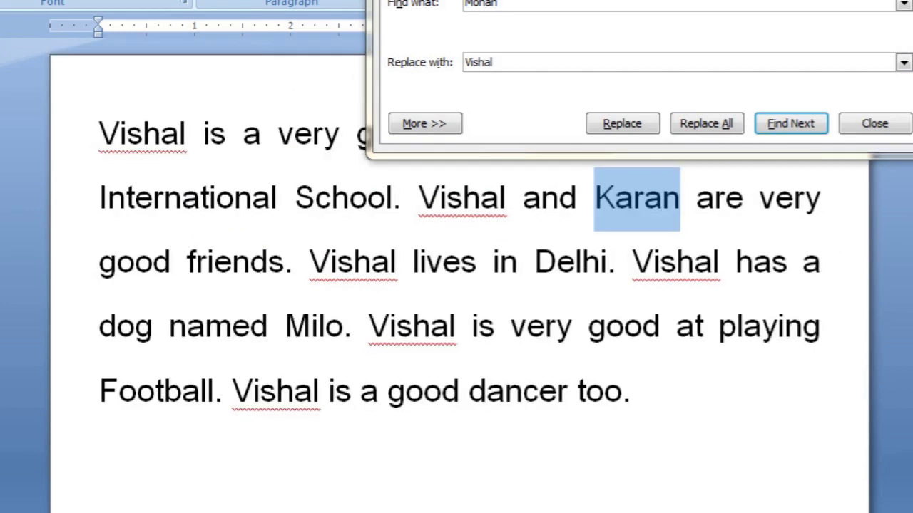
pyautogui.moveTo(567, 0); pyautogui.dragTo(585, 473)
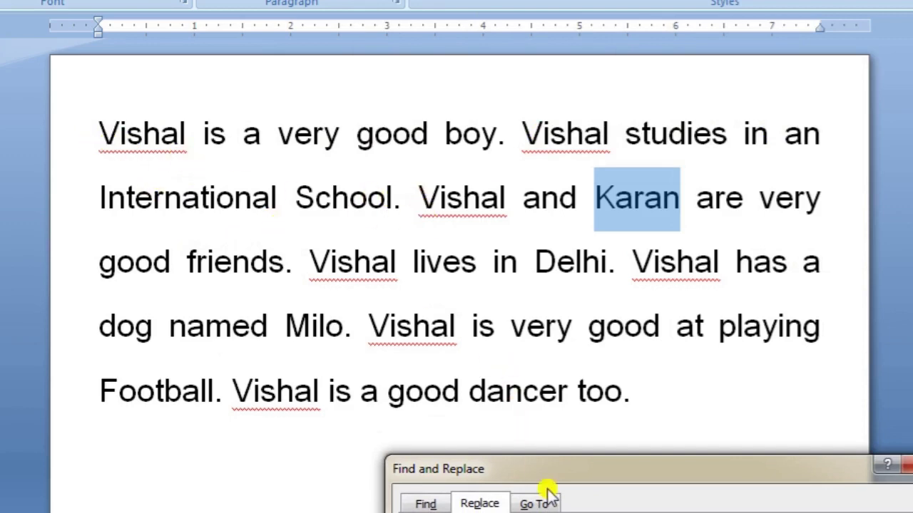
pyautogui.moveTo(546, 475); pyautogui.dragTo(577, 222)
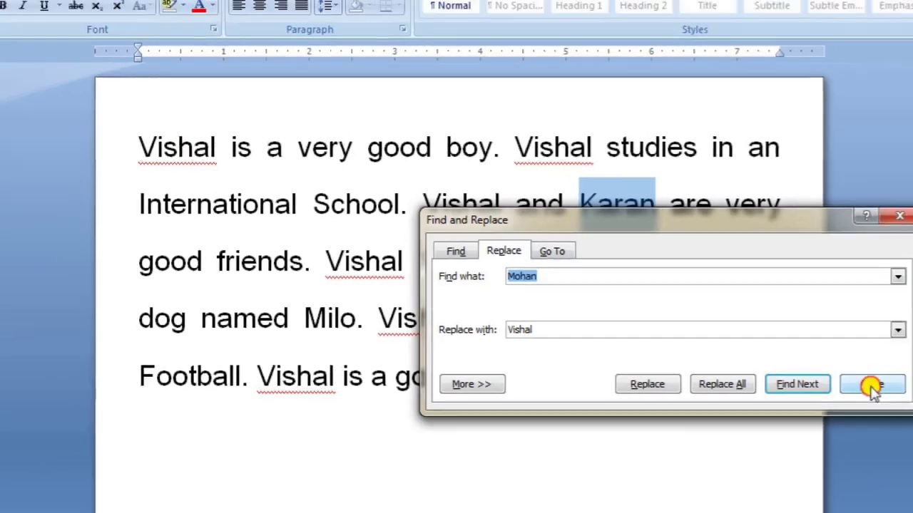
# Step: Close the Find and Replace dialog and delete the entire paragraph from the page
pyautogui.click(902, 400)
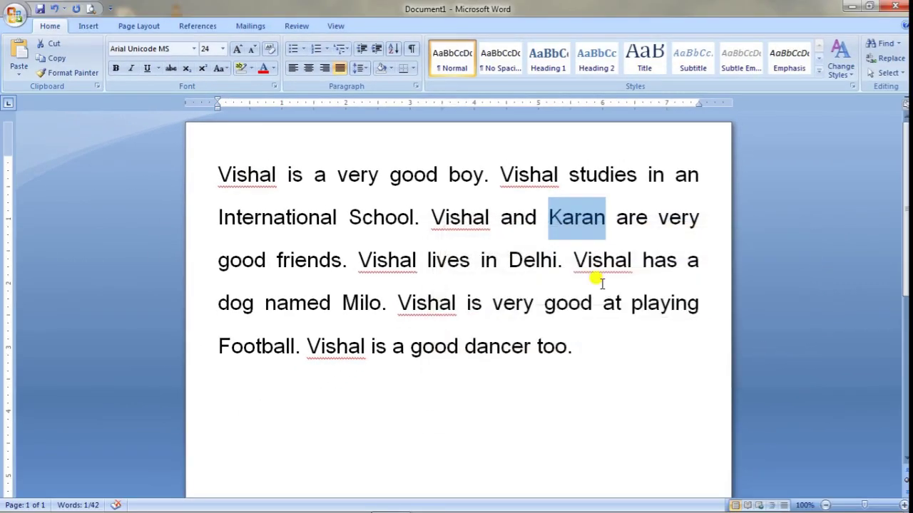
pyautogui.moveTo(215, 171); pyautogui.dragTo(578, 342)
pyautogui.press('Delete')
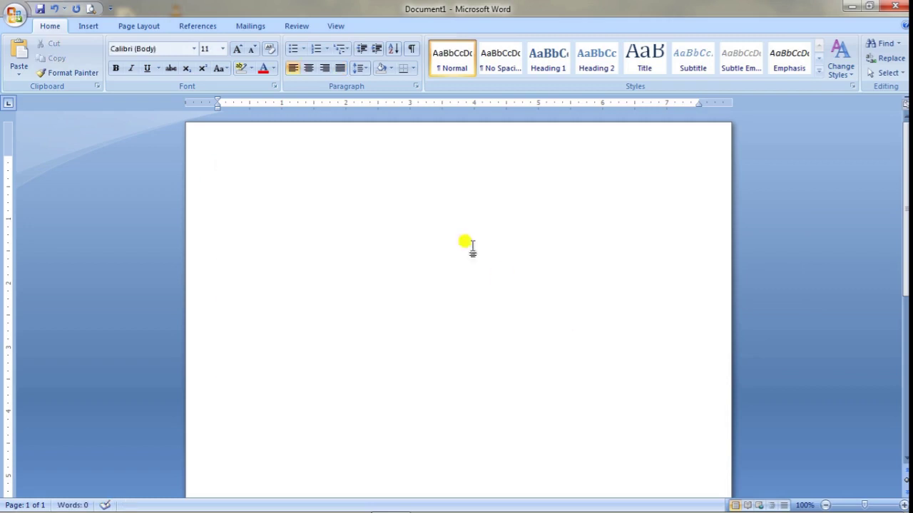
# Step: Try inserting a table with 8 columns and 6 rows on the blank page, and undo the insertion
pyautogui.click(87, 26)
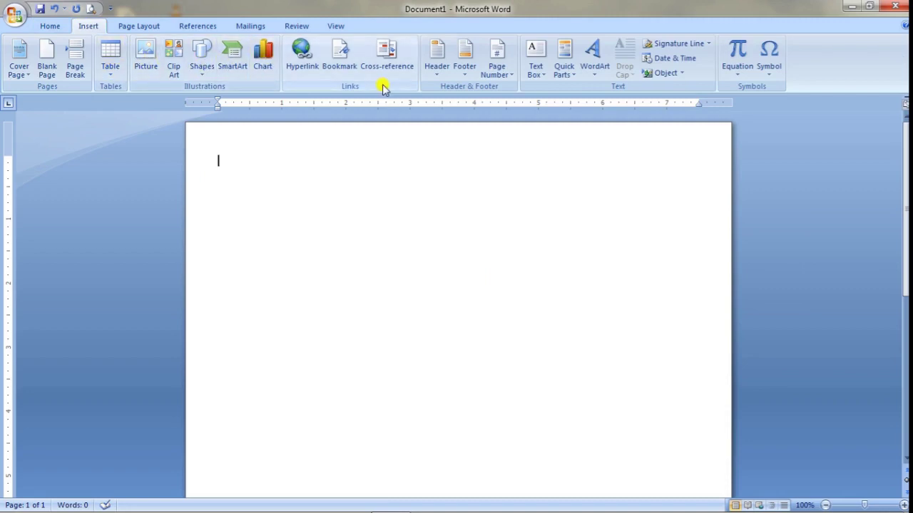
pyautogui.click(115, 74)
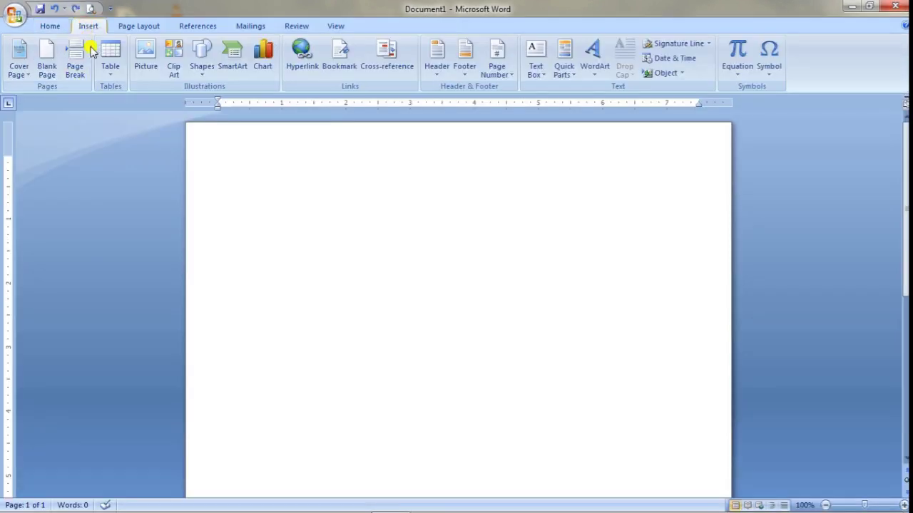
pyautogui.click(110, 78)
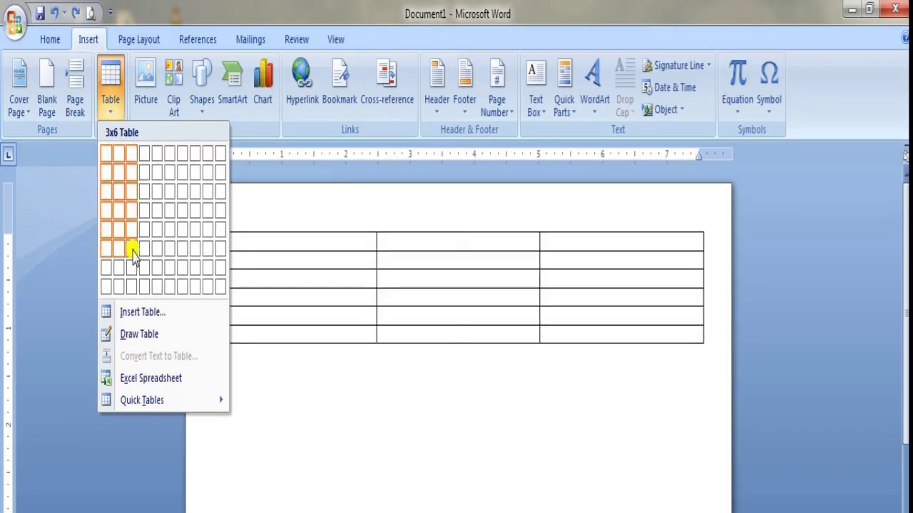
pyautogui.click(198, 258)
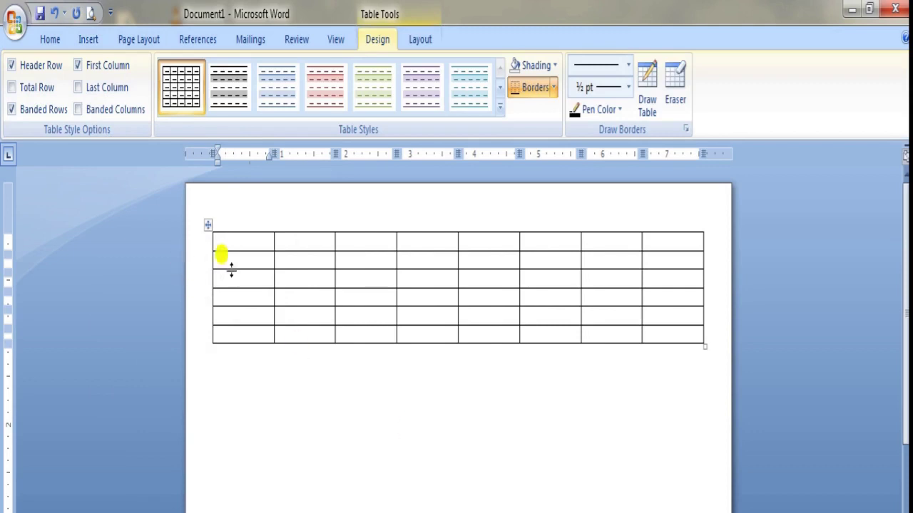
pyautogui.hotkey('ctrl', 'z')
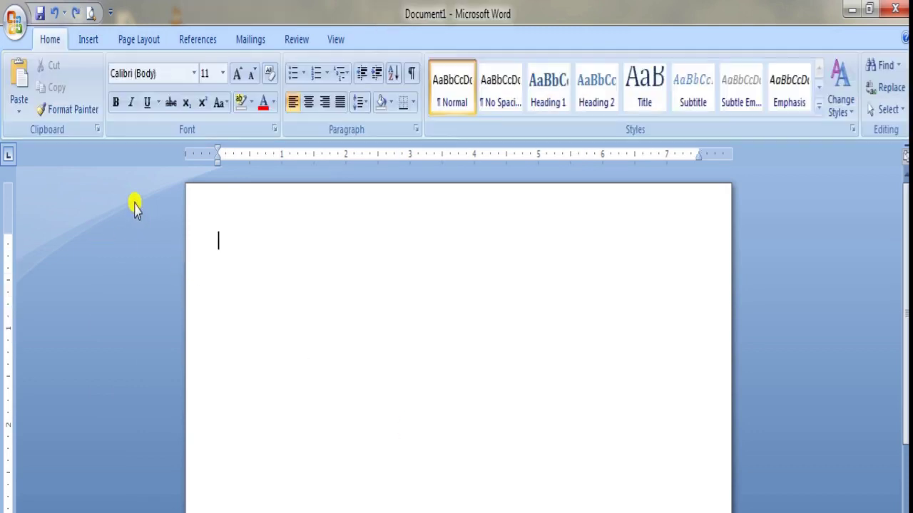
# Step: Insert a table with 5 columns and 10 rows on the blank page, keeping the automatic fixed column width
pyautogui.click(88, 39)
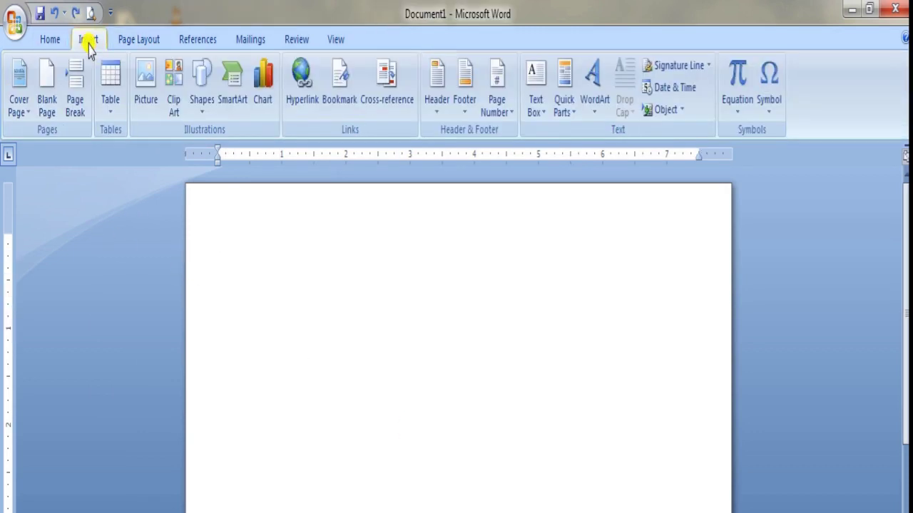
pyautogui.click(107, 106)
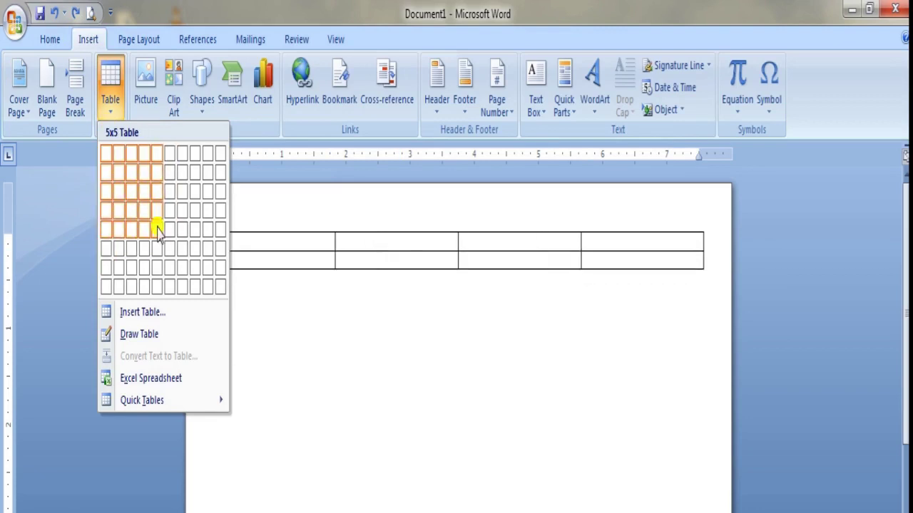
pyautogui.click(152, 313)
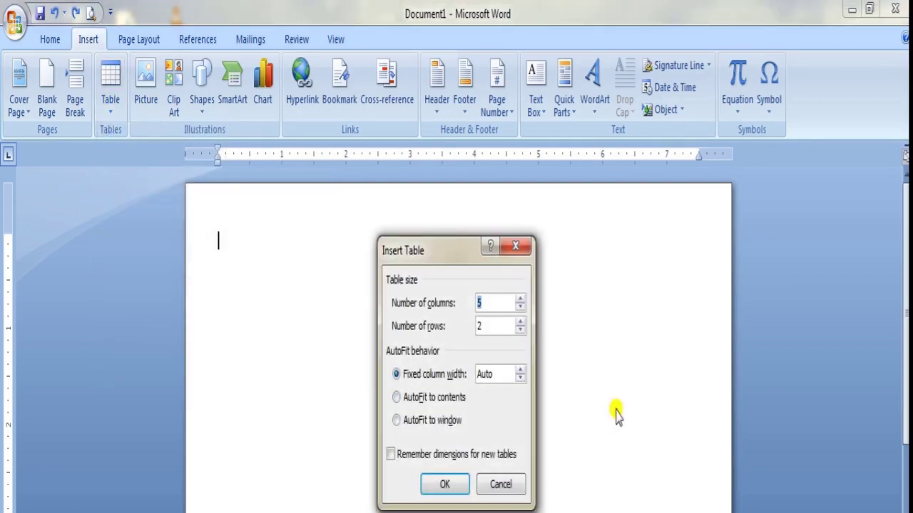
pyautogui.doubleClick(481, 325)
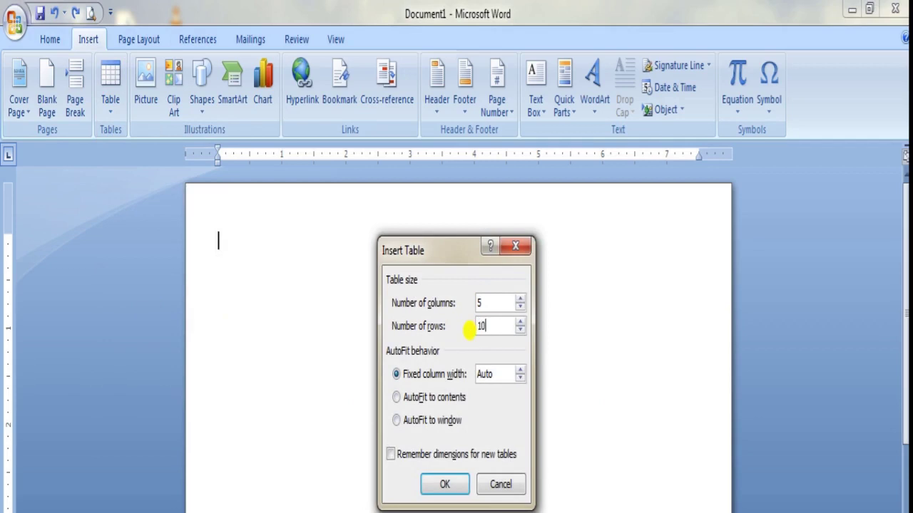
pyautogui.click(444, 484)
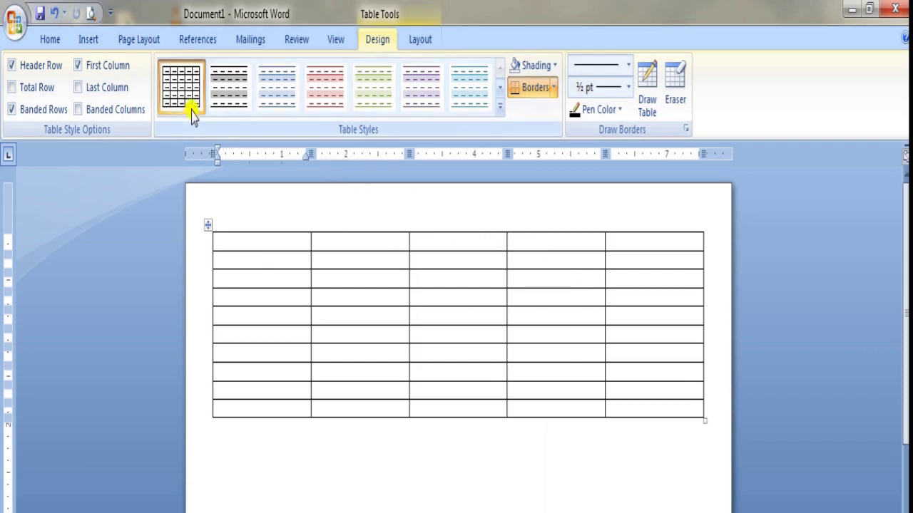
pyautogui.click(325, 470)
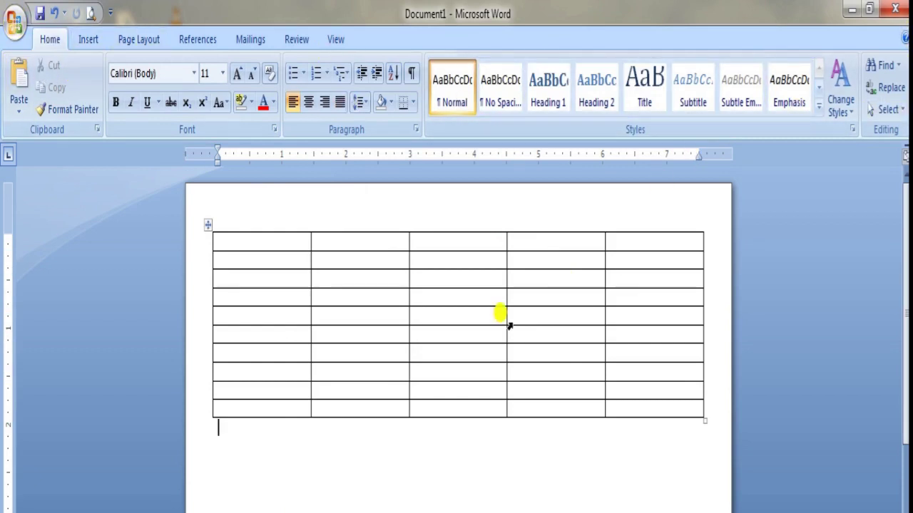
pyautogui.click(352, 311)
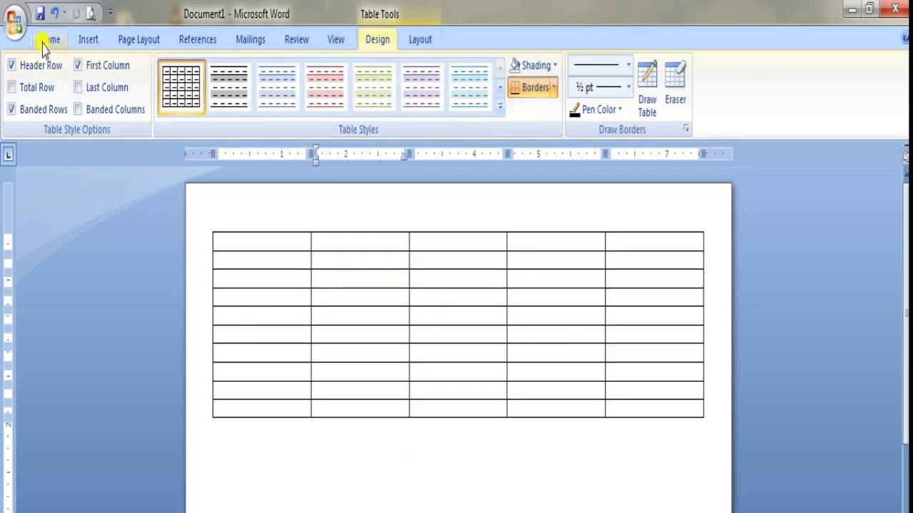
pyautogui.click(48, 40)
pyautogui.click(85, 41)
pyautogui.click(134, 41)
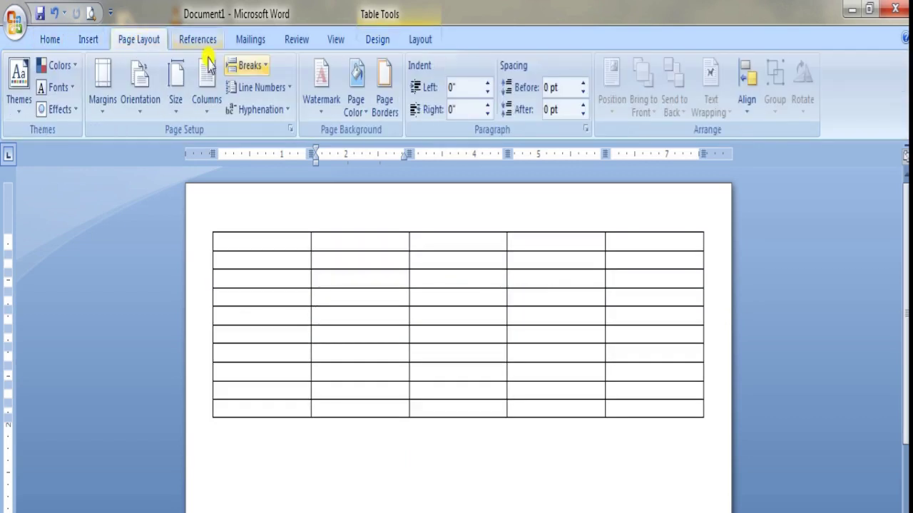
pyautogui.click(408, 17)
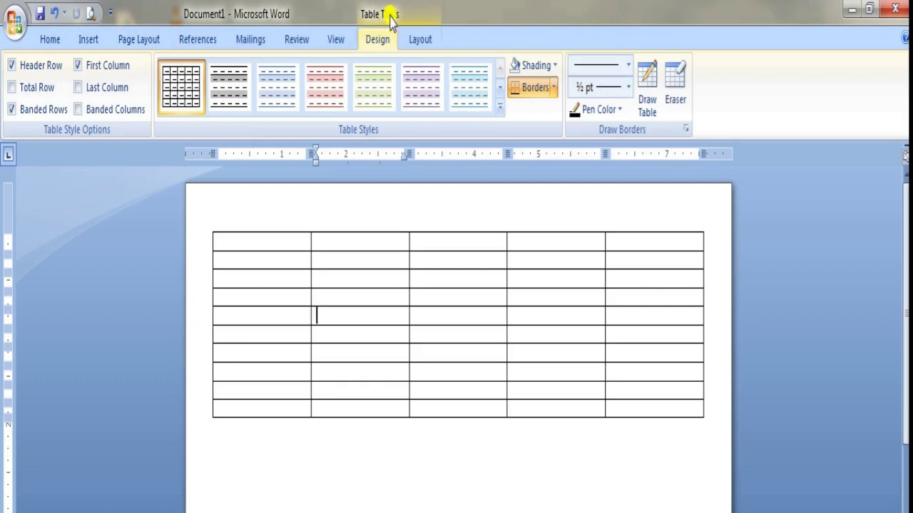
pyautogui.click(419, 39)
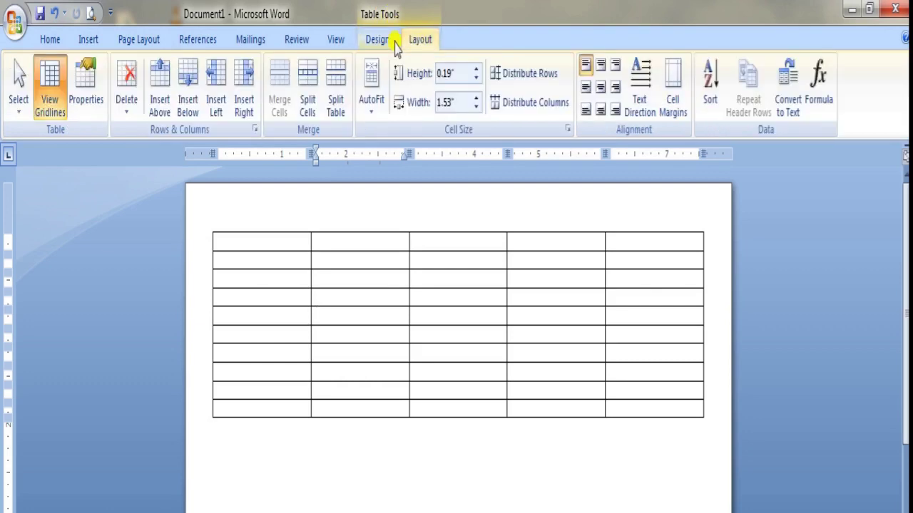
pyautogui.scroll(1, 427, 42)
pyautogui.click(432, 489)
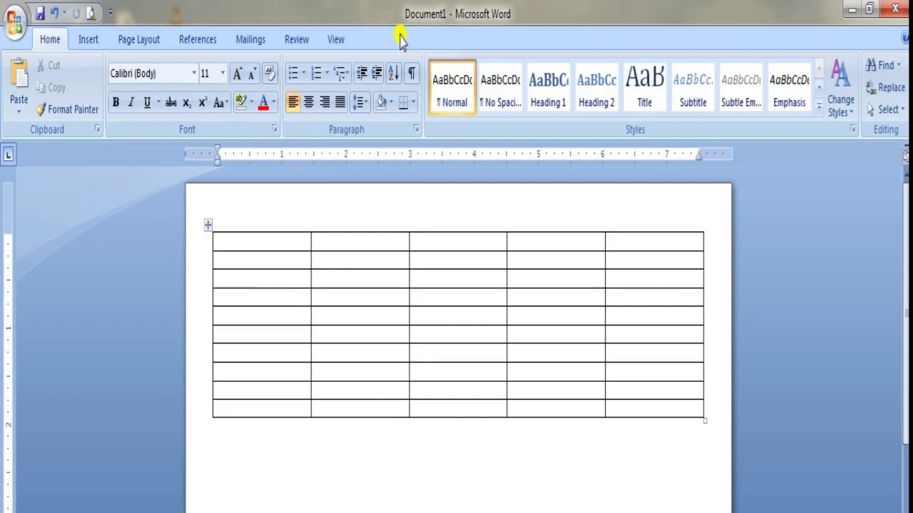
# Step: Try a red and a green banded grid style on the table, and undo both style changes
pyautogui.click(390, 303)
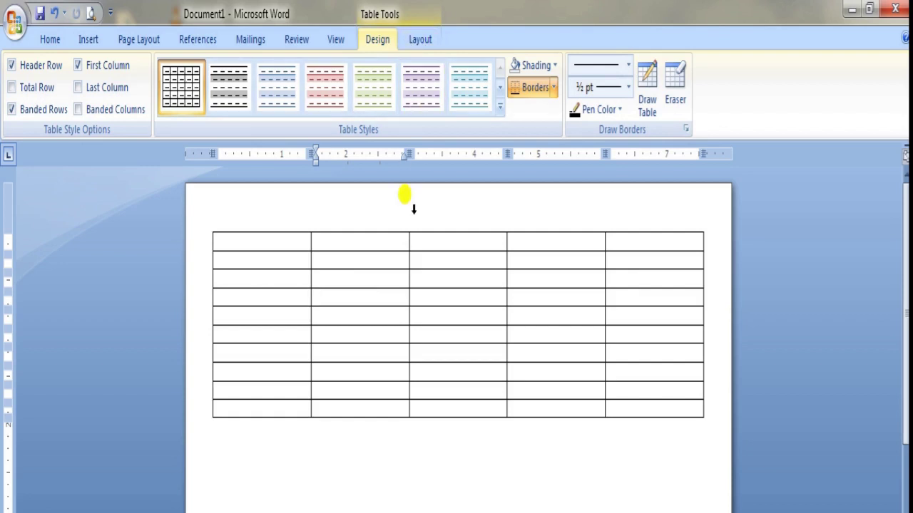
pyautogui.click(499, 105)
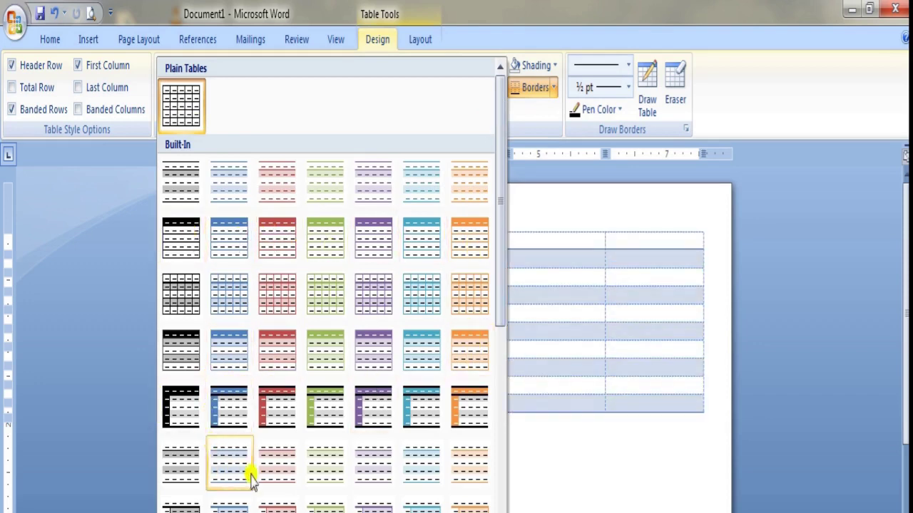
pyautogui.click(288, 292)
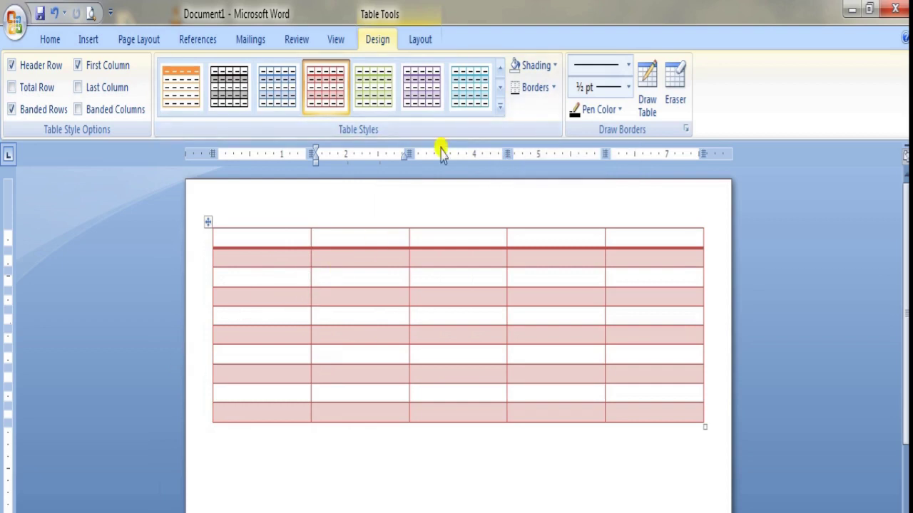
pyautogui.click(368, 85)
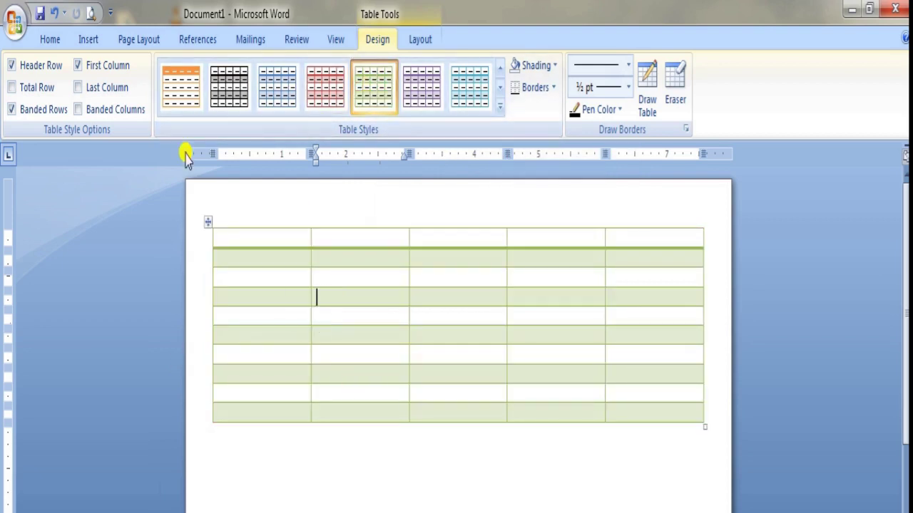
pyautogui.click(56, 13)
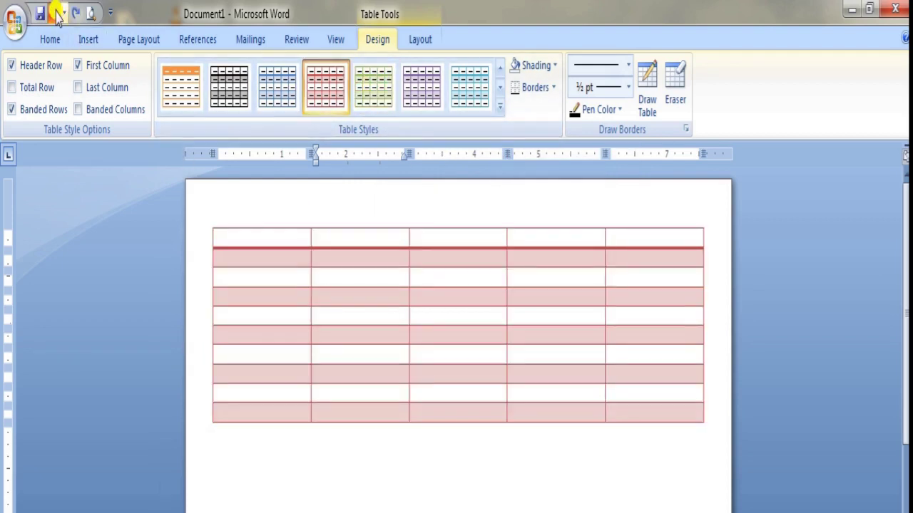
pyautogui.click(56, 13)
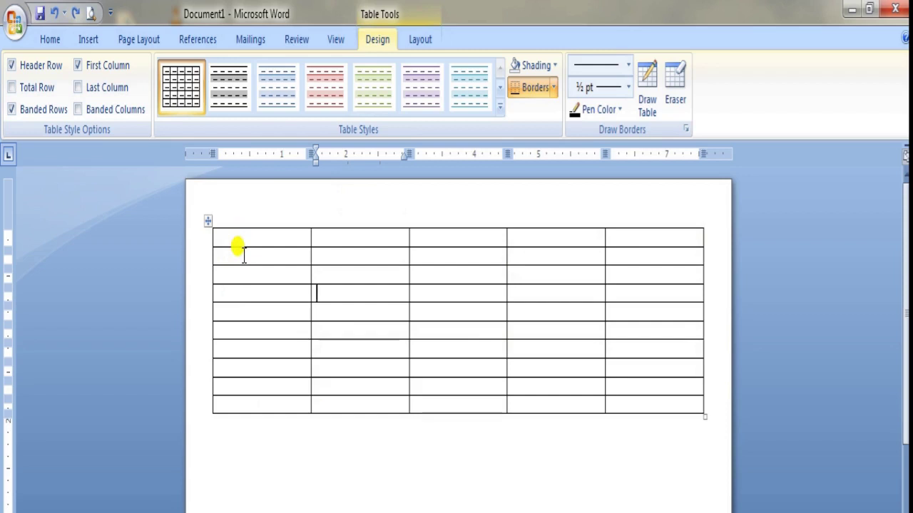
# Step: Apply a triple-line border style, ½ pt wide, to all borders of the table through the Borders and Shading settings
pyautogui.click(552, 88)
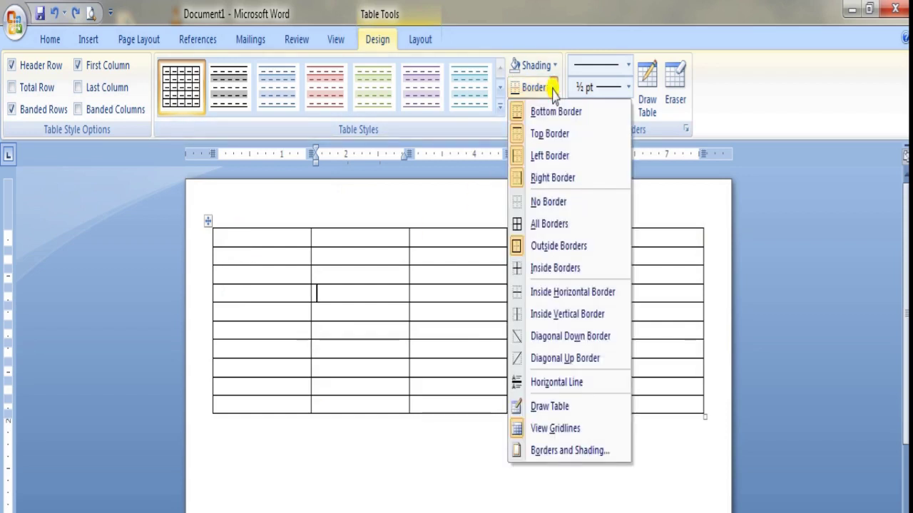
pyautogui.click(562, 456)
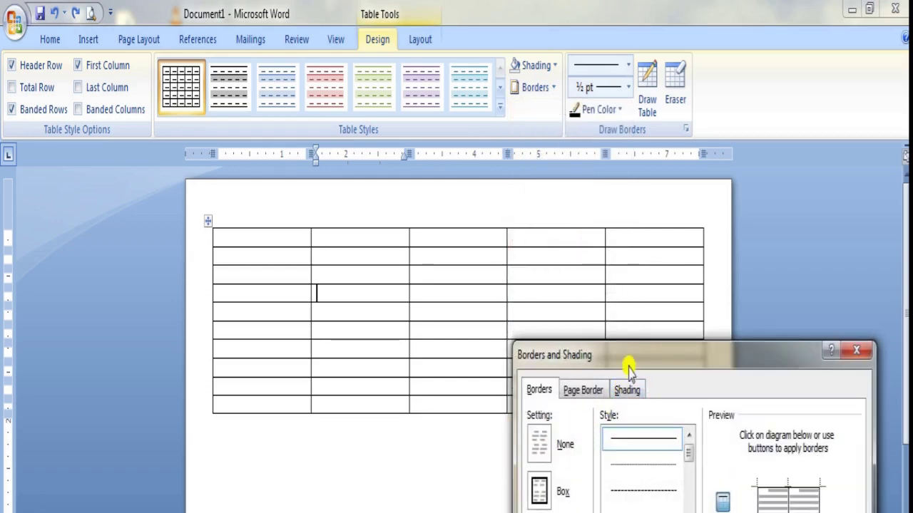
pyautogui.moveTo(632, 358)
pyautogui.mouseDown()
pyautogui.moveTo(517, 311)
pyautogui.moveTo(331, 196)
pyautogui.moveTo(332, 136)
pyautogui.mouseUp()
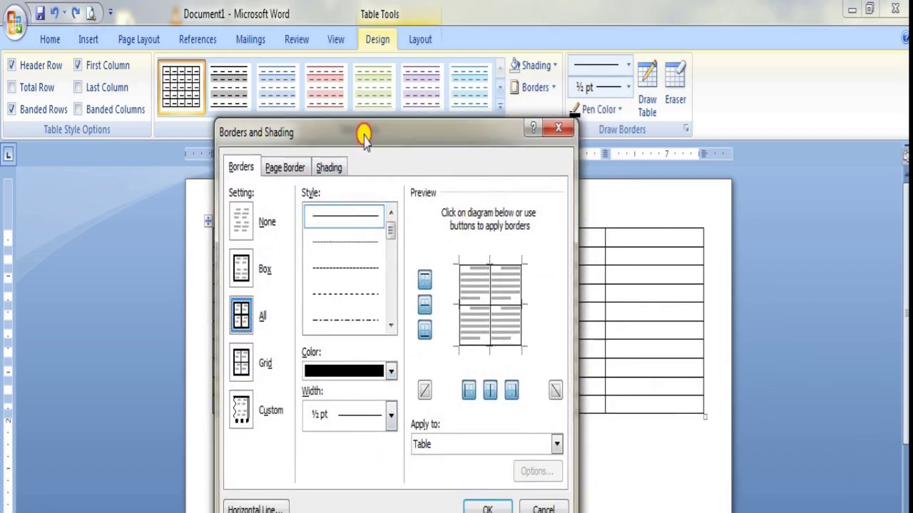
pyautogui.moveTo(363, 135)
pyautogui.mouseDown()
pyautogui.moveTo(395, 423)
pyautogui.moveTo(433, 144)
pyautogui.mouseUp()
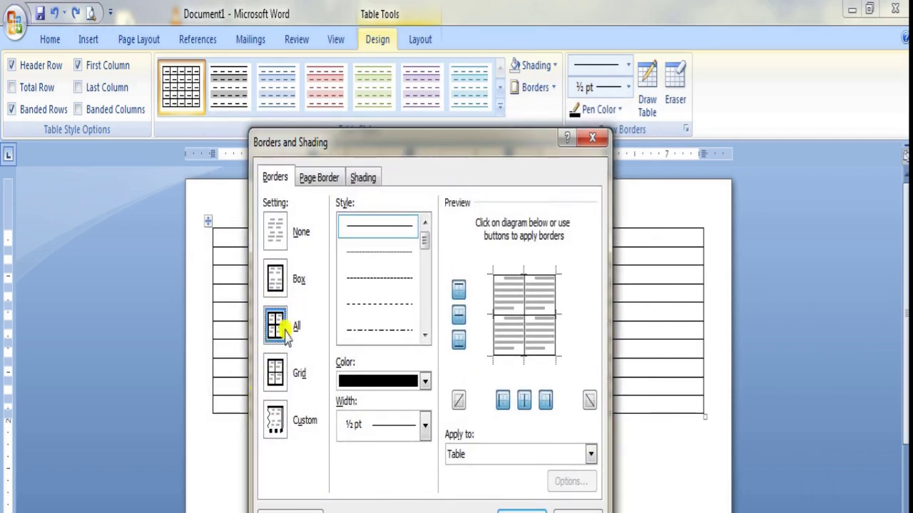
pyautogui.click(424, 335)
pyautogui.click(424, 335)
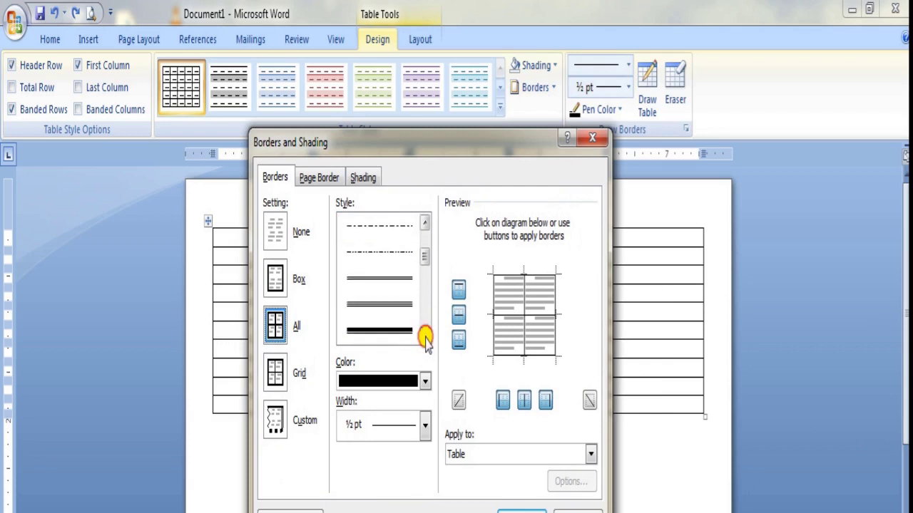
pyautogui.click(425, 337)
pyautogui.click(398, 279)
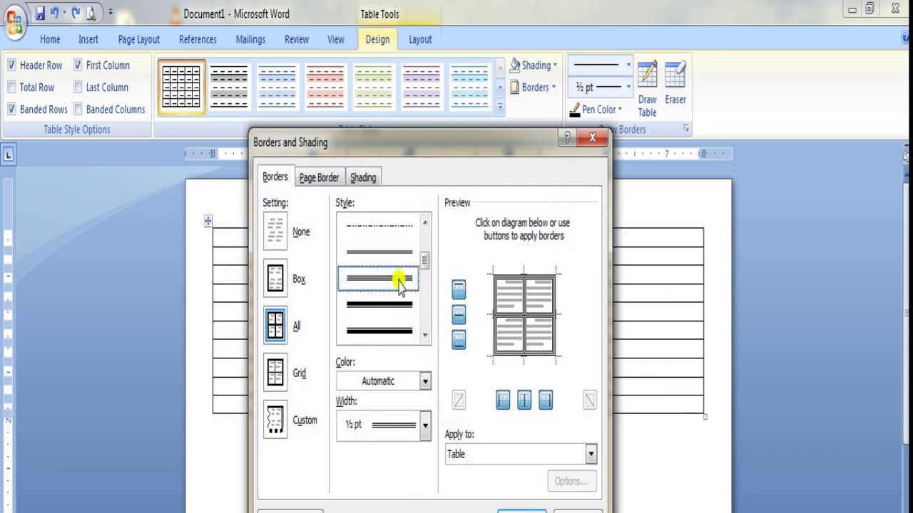
pyautogui.click(521, 511)
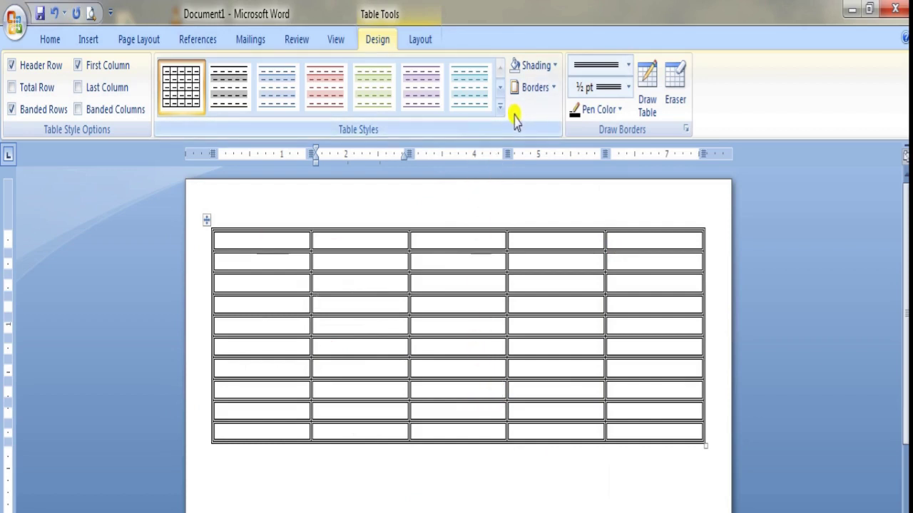
# Step: Enter "ghkhljlj" in the first cell of the last row and "fjgjgihpi" in the first cell of the row above it
pyautogui.click(417, 40)
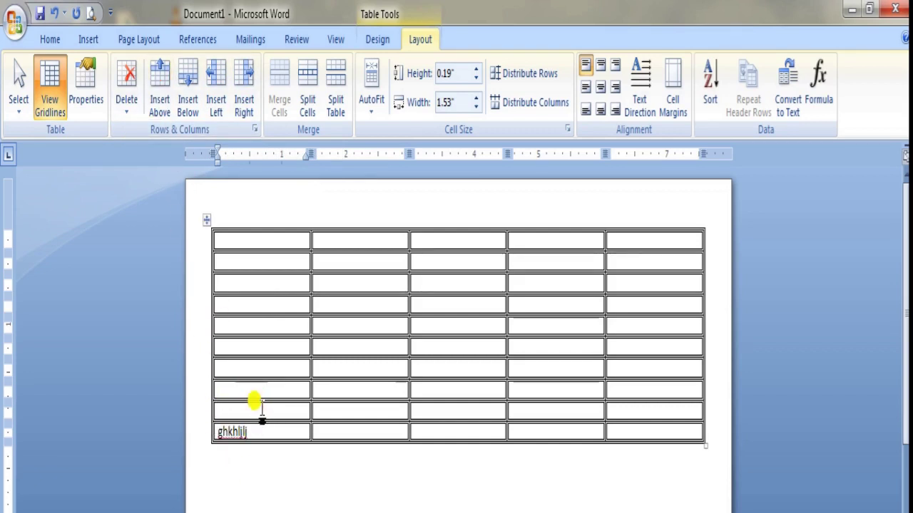
pyautogui.click(262, 408)
pyautogui.write('fjg')
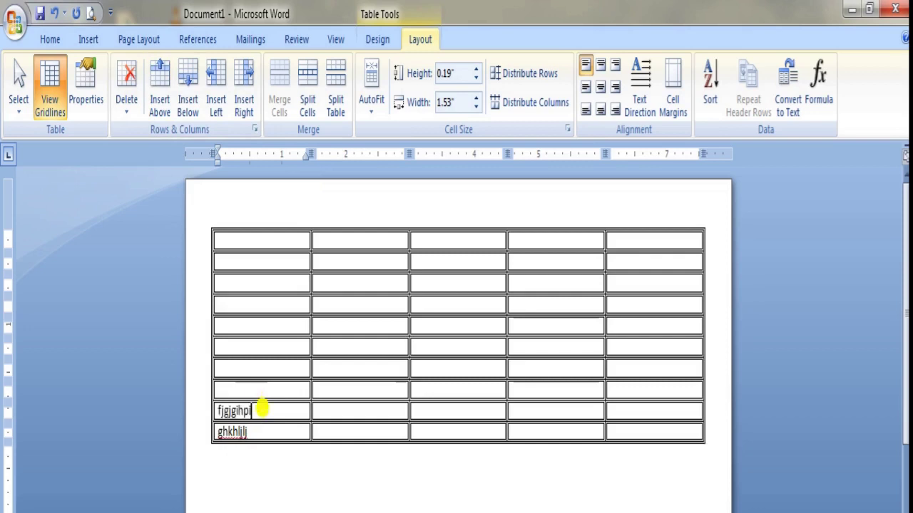
pyautogui.write('jghpi')
# Step: Insert one blank row above and one blank row below the row containing "ghkhljlj"
pyautogui.click(258, 429)
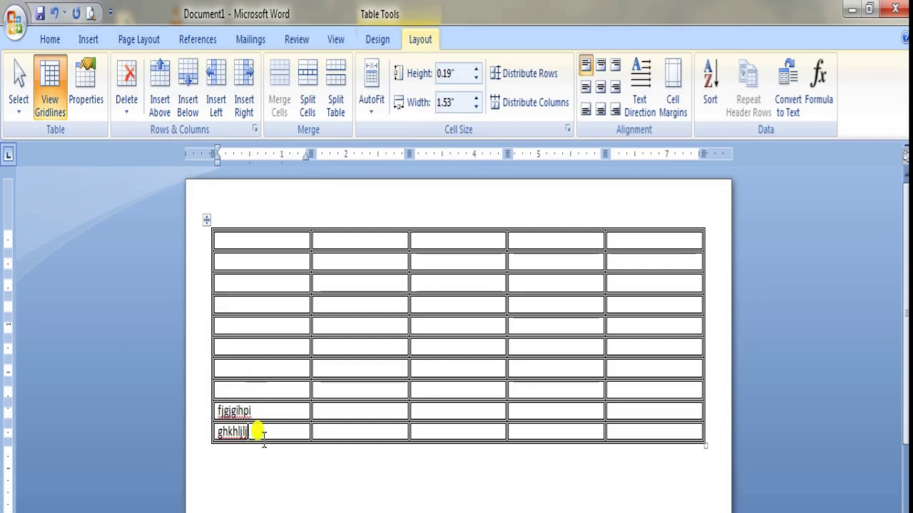
pyautogui.click(166, 113)
pyautogui.click(248, 431)
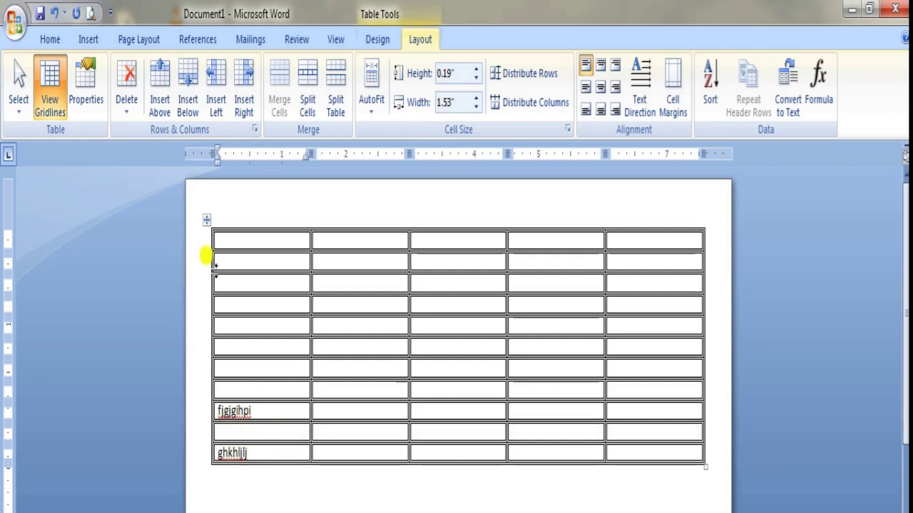
pyautogui.click(188, 106)
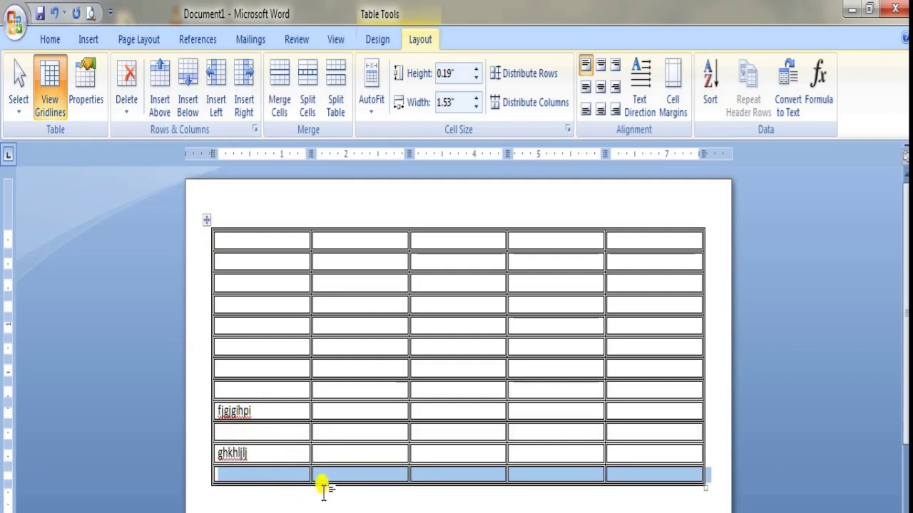
pyautogui.click(218, 495)
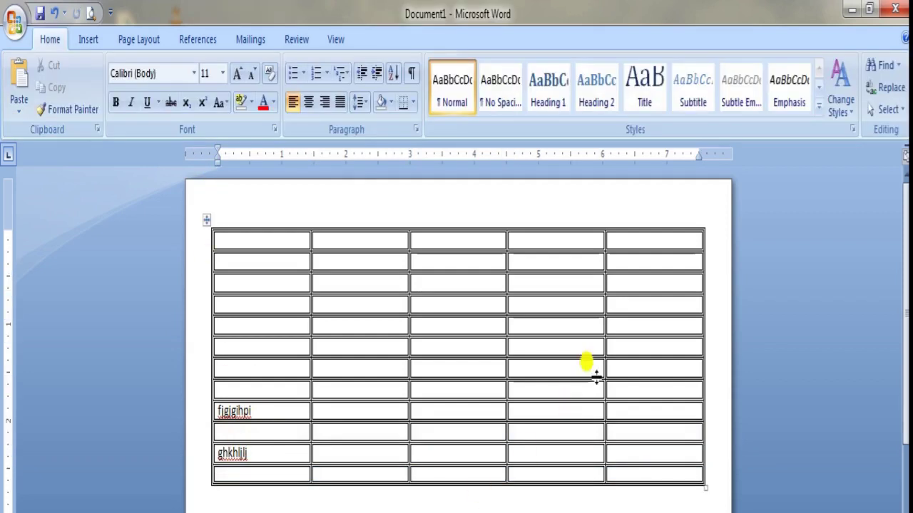
pyautogui.click(244, 235)
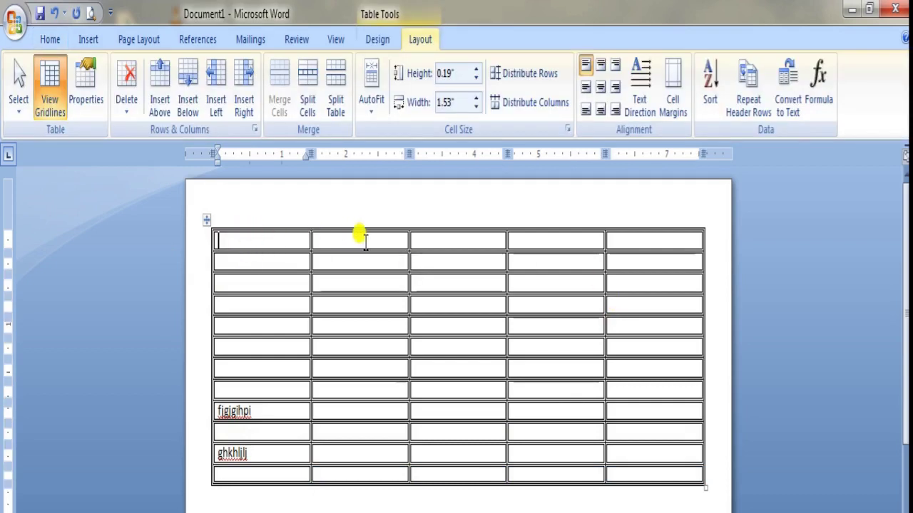
pyautogui.click(361, 235)
pyautogui.click(456, 235)
pyautogui.click(528, 235)
pyautogui.click(633, 233)
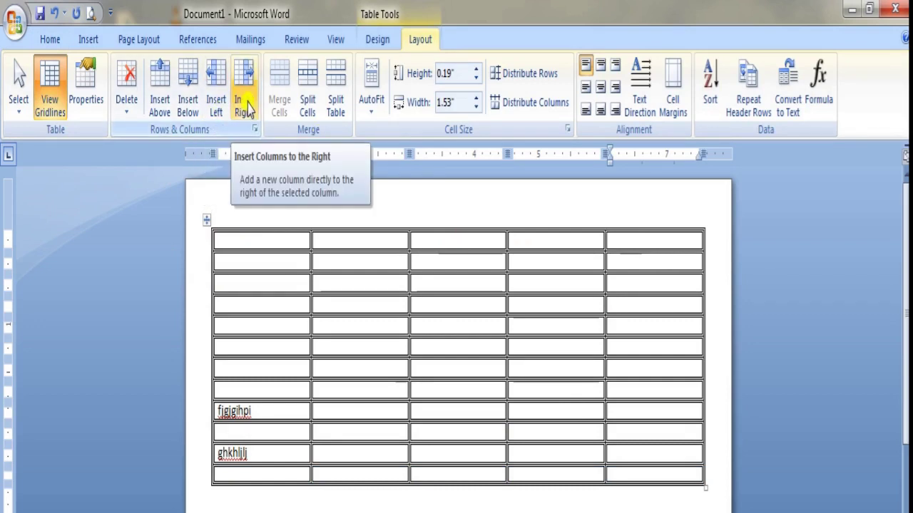
# Step: Enter "ggkhljoil" in the last cell of the first row and insert a new column to its right
pyautogui.click(644, 242)
pyautogui.write('g')
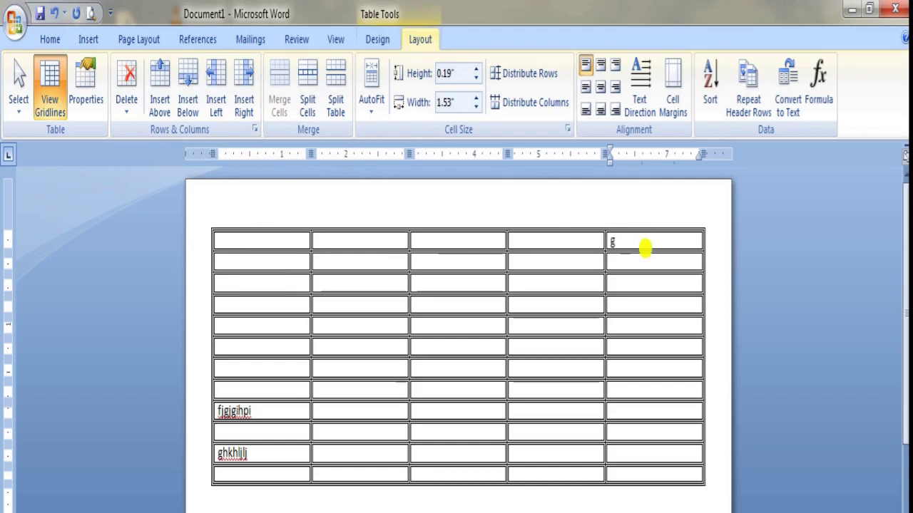
pyautogui.write('gkhljoil')
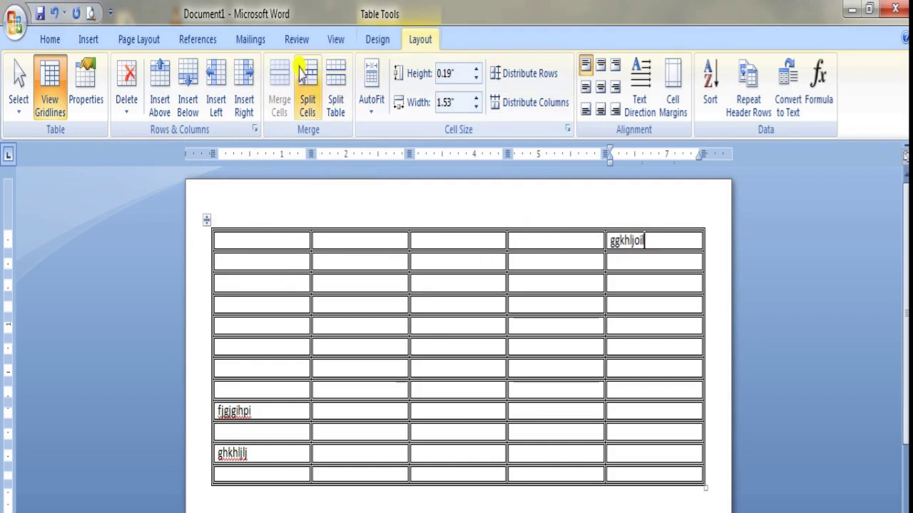
pyautogui.click(244, 93)
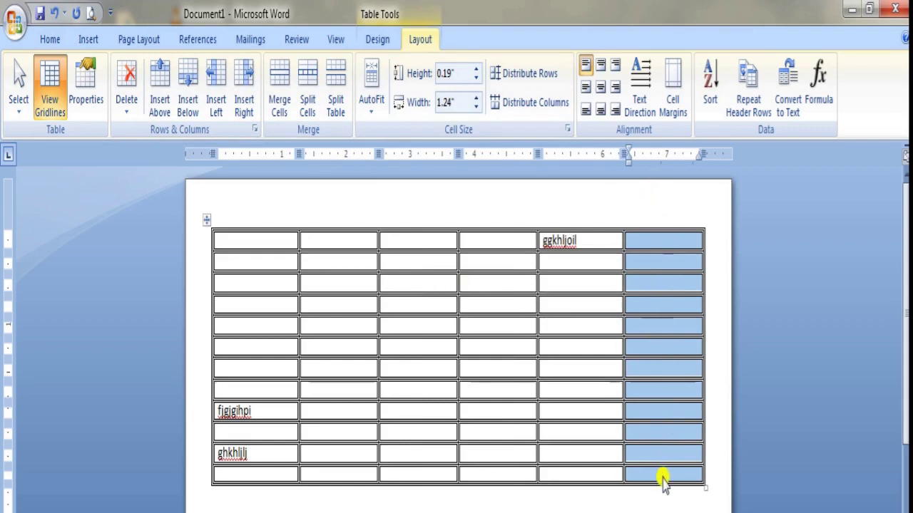
pyautogui.click(530, 504)
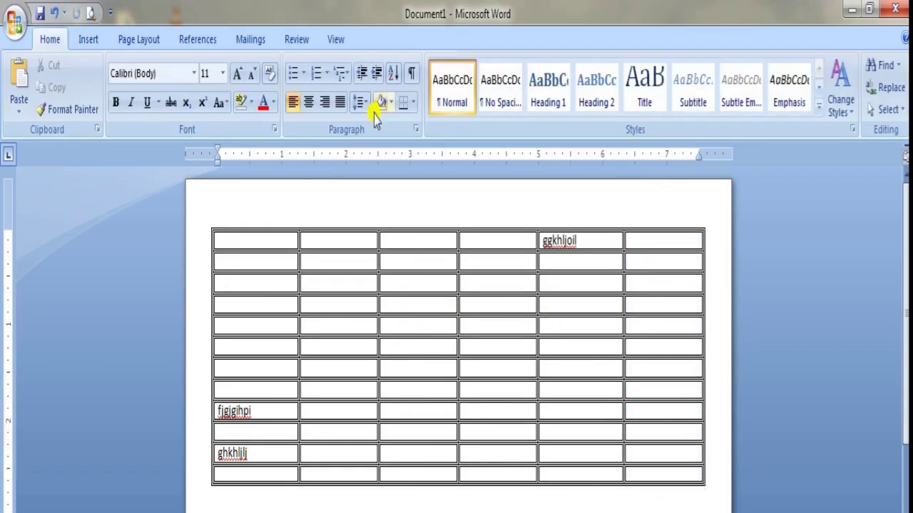
pyautogui.click(412, 339)
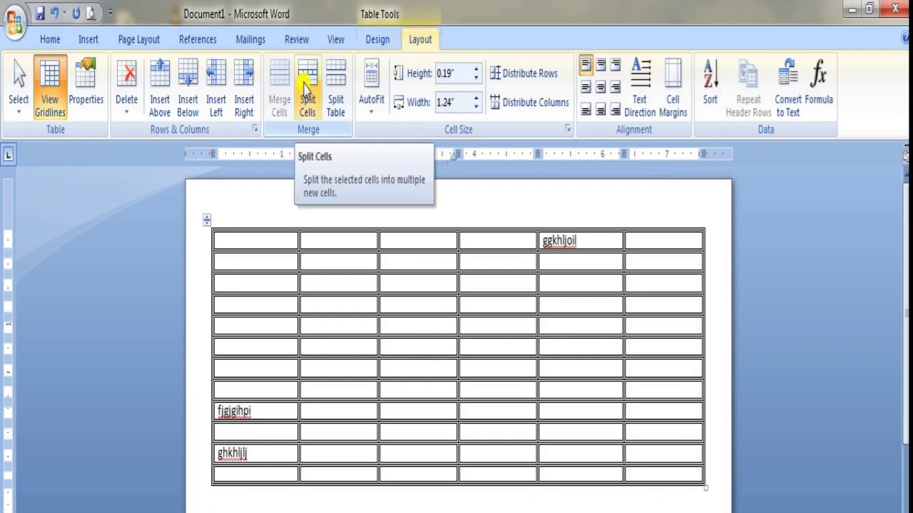
pyautogui.click(258, 239)
pyautogui.click(255, 260)
pyautogui.click(256, 280)
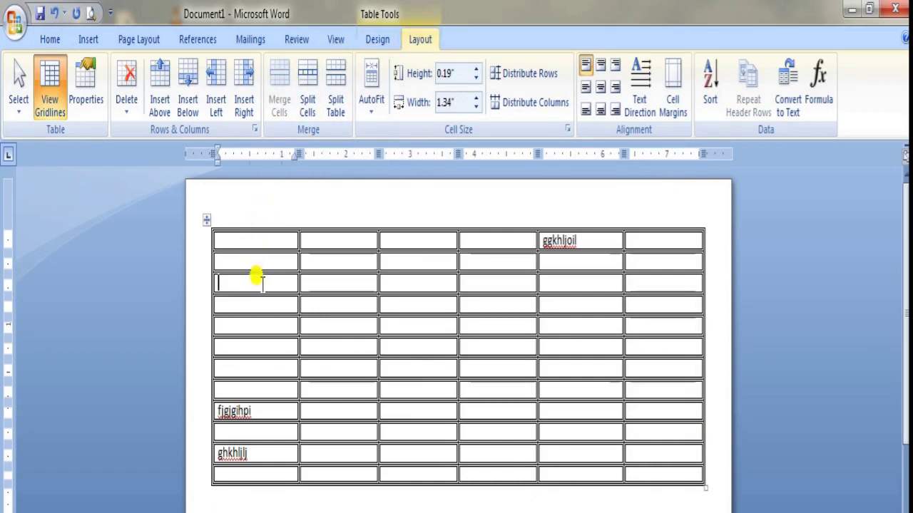
pyautogui.click(355, 303)
pyautogui.click(360, 282)
pyautogui.click(362, 261)
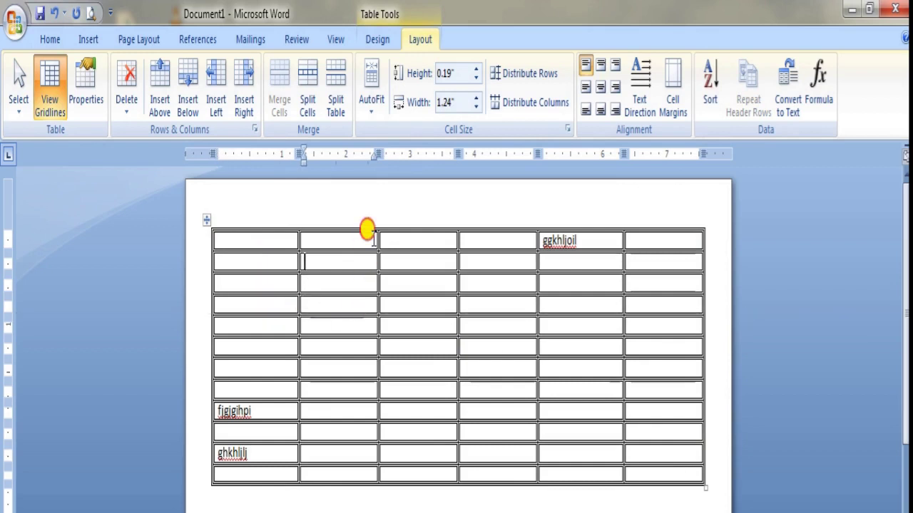
pyautogui.click(399, 240)
pyautogui.click(412, 303)
pyautogui.click(499, 431)
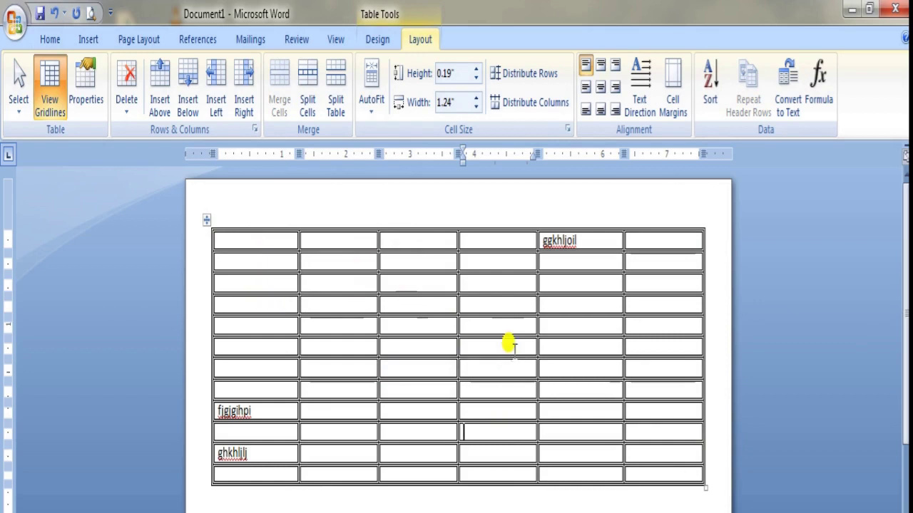
# Step: Remove all borders from the entire table with the No Border option
pyautogui.click(206, 220)
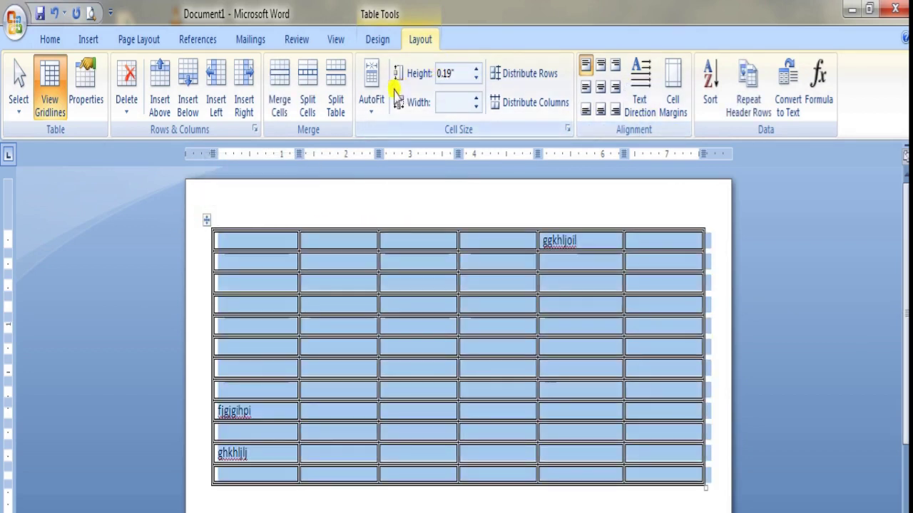
pyautogui.click(381, 40)
pyautogui.click(553, 91)
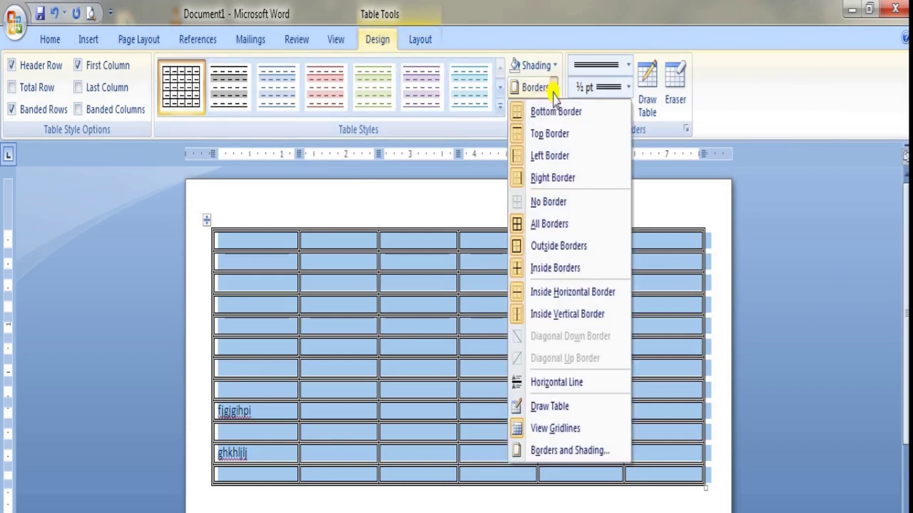
pyautogui.click(544, 203)
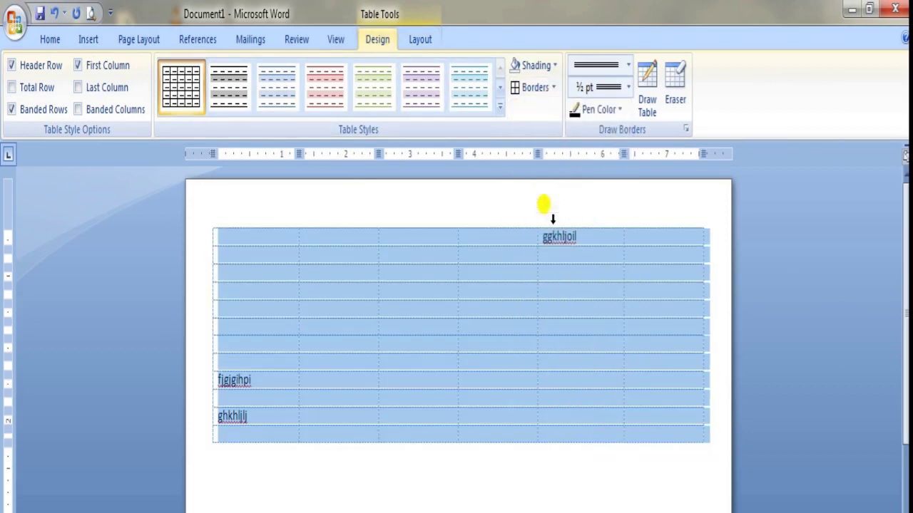
# Step: Change all borders of the whole table to the thick 3 pt line style using Borders and Shading
pyautogui.click(552, 219)
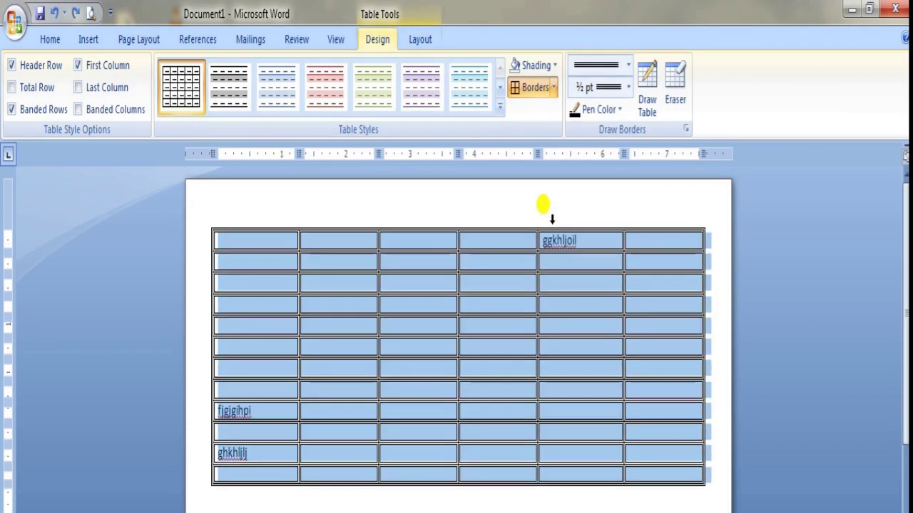
pyautogui.click(552, 88)
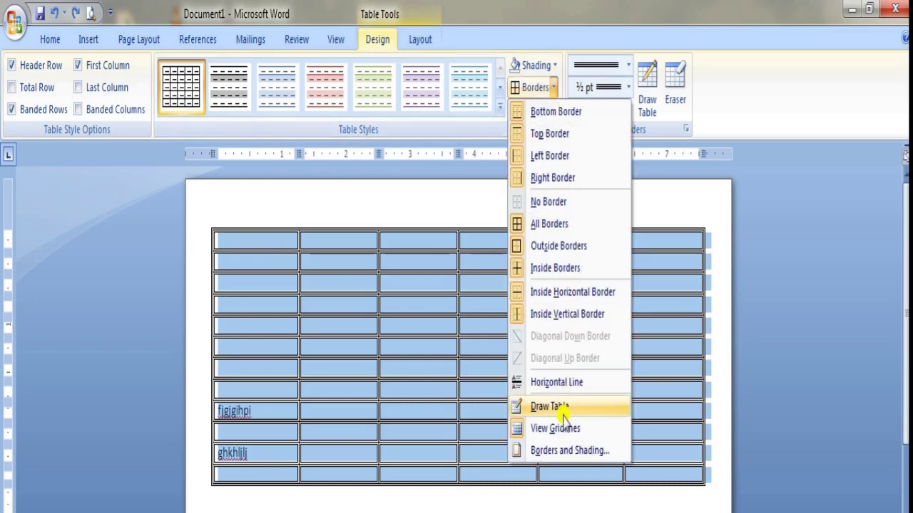
pyautogui.click(560, 451)
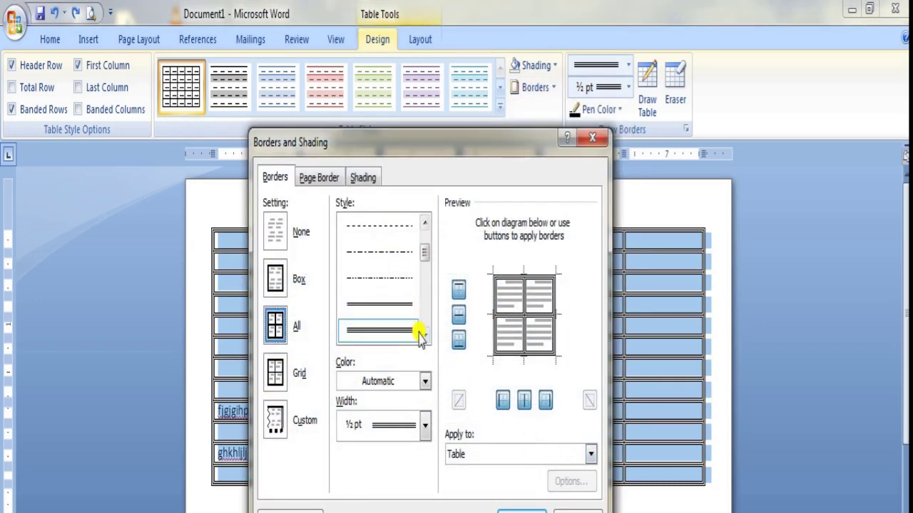
pyautogui.click(410, 330)
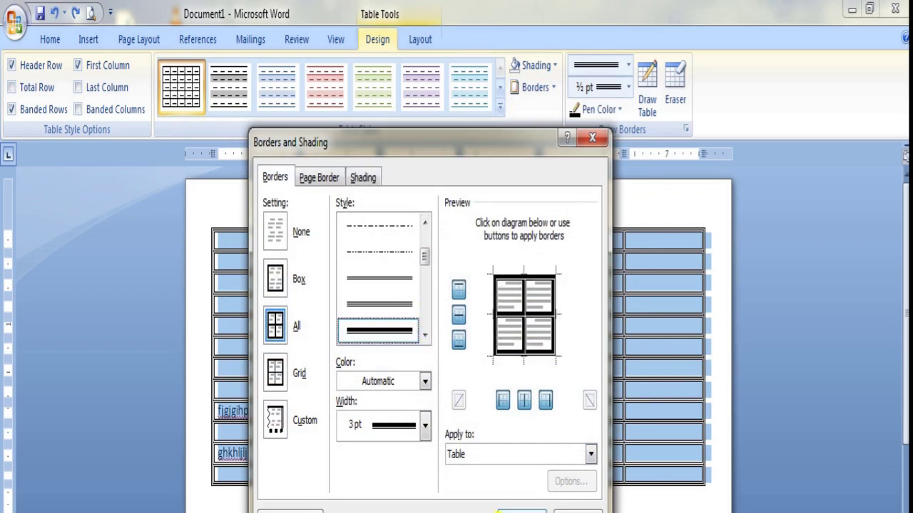
pyautogui.click(501, 510)
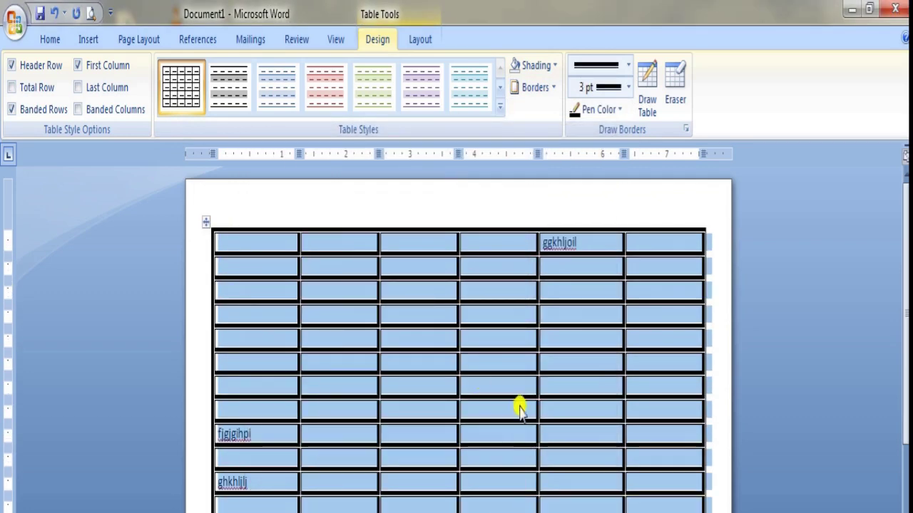
pyautogui.click(343, 457)
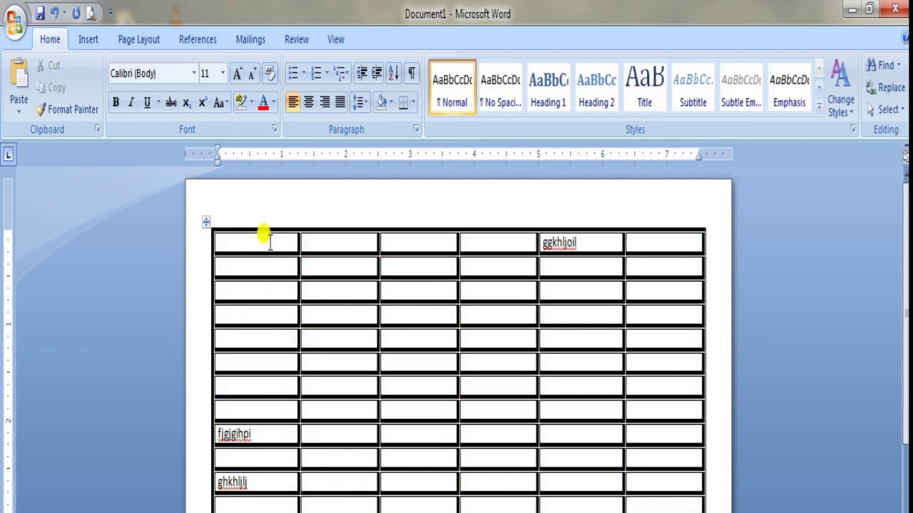
# Step: Merge the first two cells of the first column into one cell
pyautogui.moveTo(269, 241); pyautogui.dragTo(272, 265)
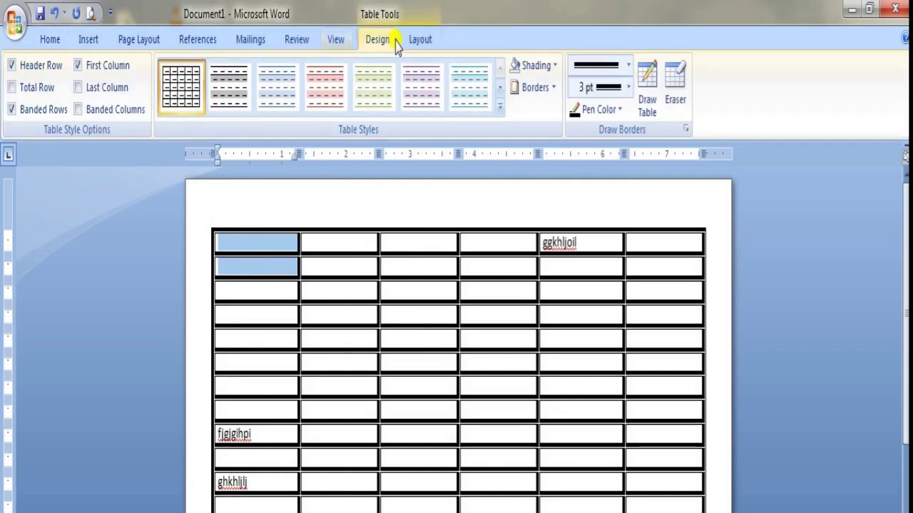
pyautogui.click(428, 39)
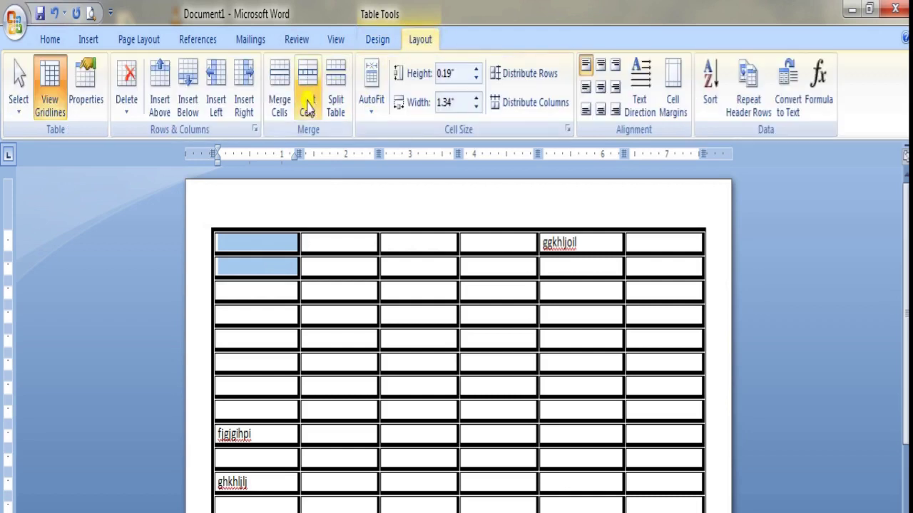
pyautogui.click(279, 100)
pyautogui.click(269, 335)
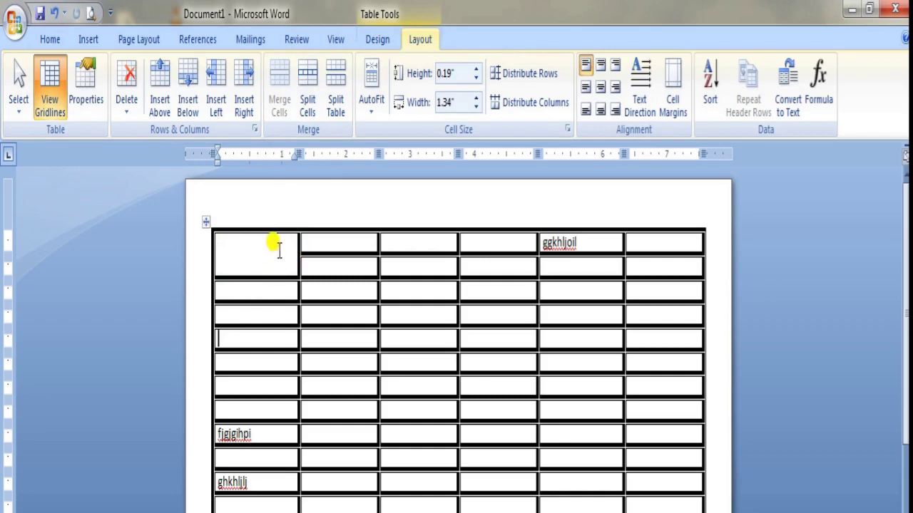
# Step: Merge all six cells of the table's fifth row into a single full-width cell
pyautogui.moveTo(325, 333); pyautogui.dragTo(645, 332)
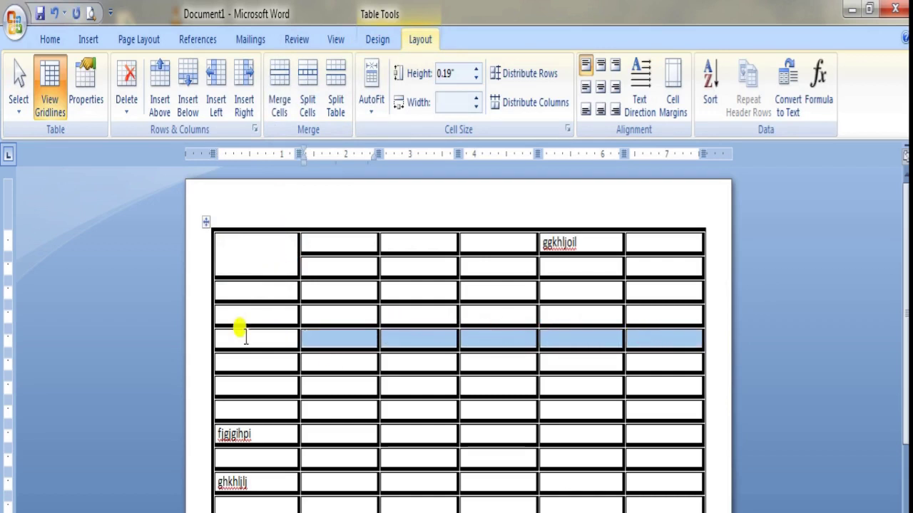
pyautogui.moveTo(244, 340); pyautogui.dragTo(633, 339)
pyautogui.click(278, 90)
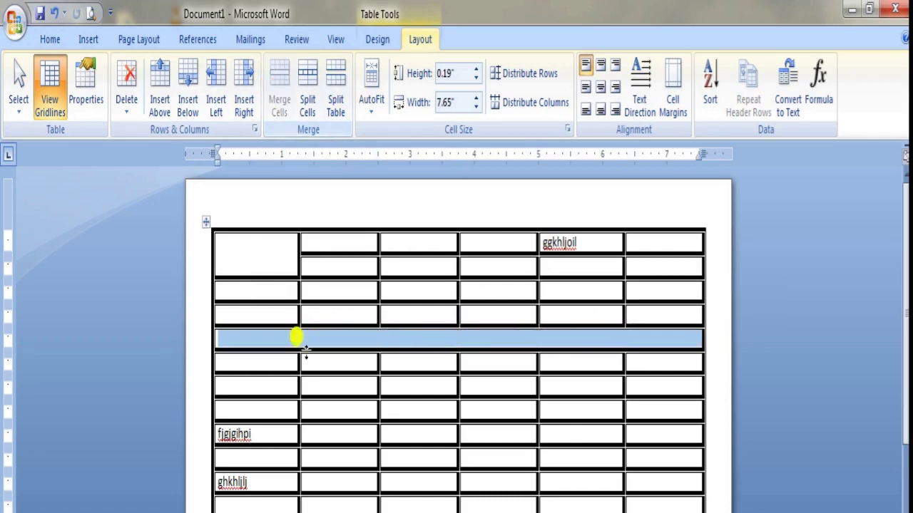
# Step: Merge the top four cells of the second column, above the full-width merged row
pyautogui.click(332, 383)
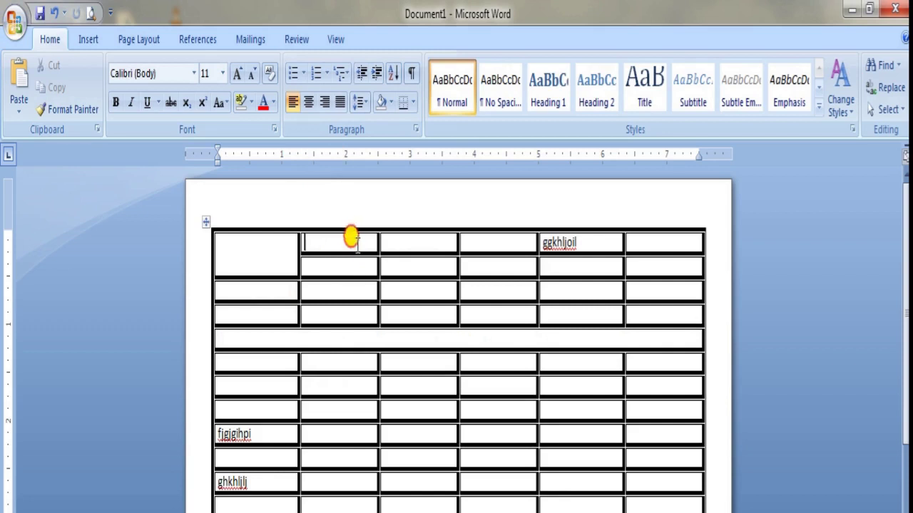
pyautogui.moveTo(351, 239); pyautogui.dragTo(352, 316)
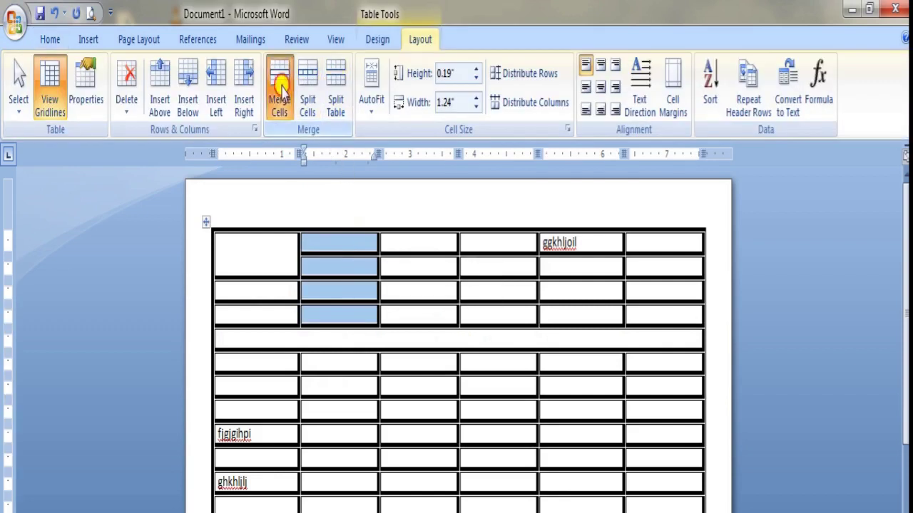
pyautogui.click(281, 90)
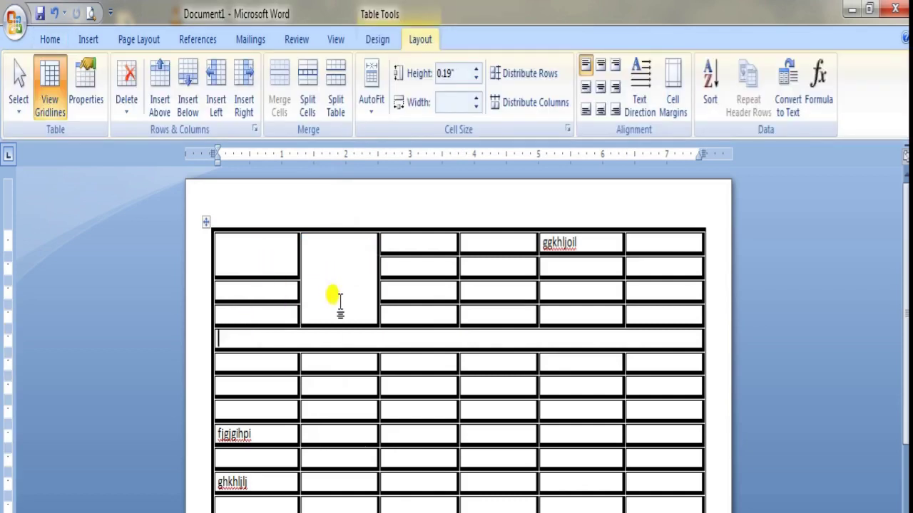
# Step: Split the tall merged cell in the second column into 2 columns and 1 row
pyautogui.click(332, 273)
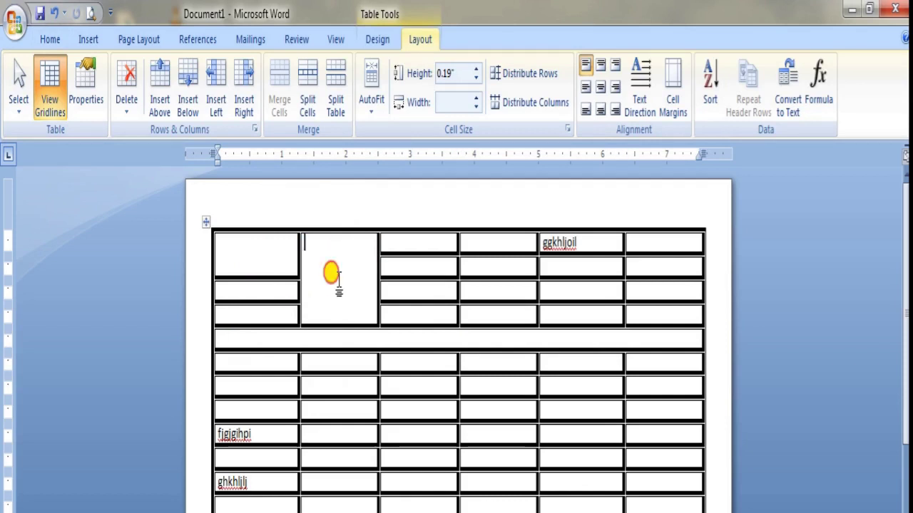
pyautogui.click(308, 92)
pyautogui.moveTo(447, 315); pyautogui.dragTo(505, 292)
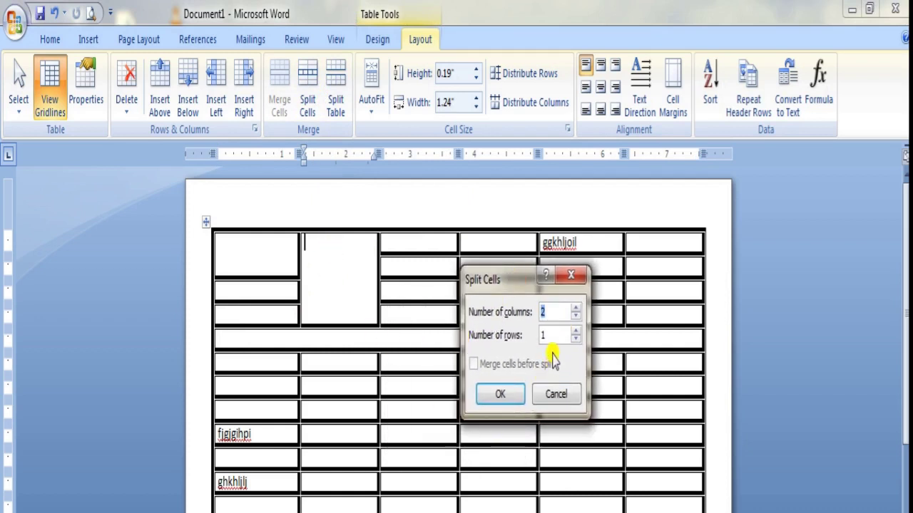
pyautogui.click(499, 394)
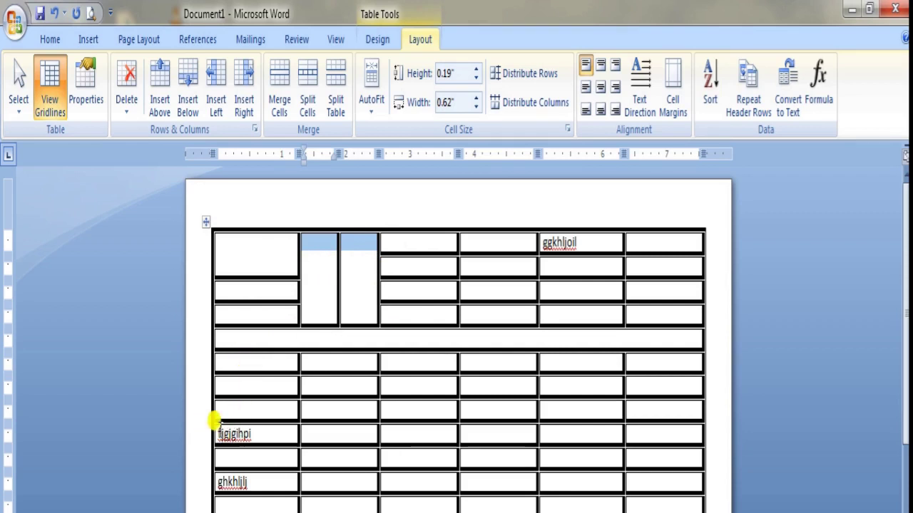
# Step: Split the table above the row containing "fjgjgihpi" and again above the full-width merged row
pyautogui.moveTo(214, 422); pyautogui.dragTo(663, 492)
pyautogui.click(187, 407)
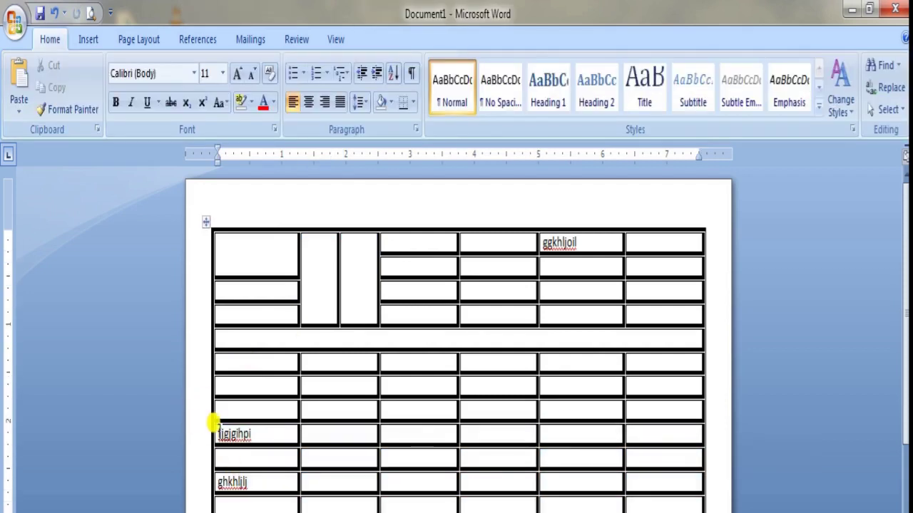
pyautogui.click(214, 424)
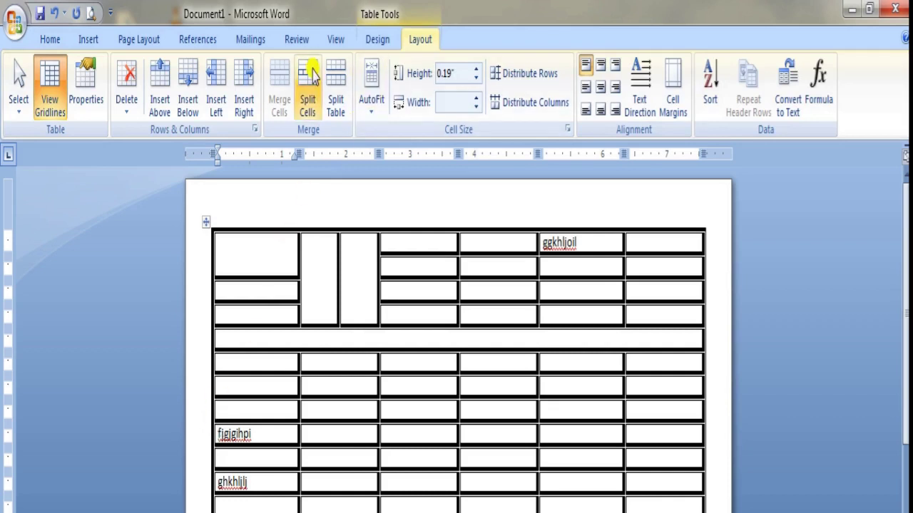
pyautogui.click(336, 103)
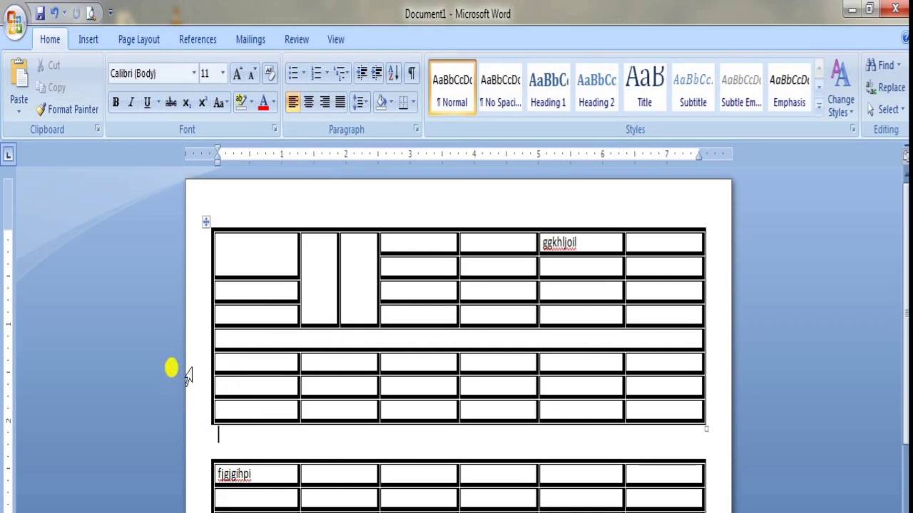
pyautogui.click(213, 340)
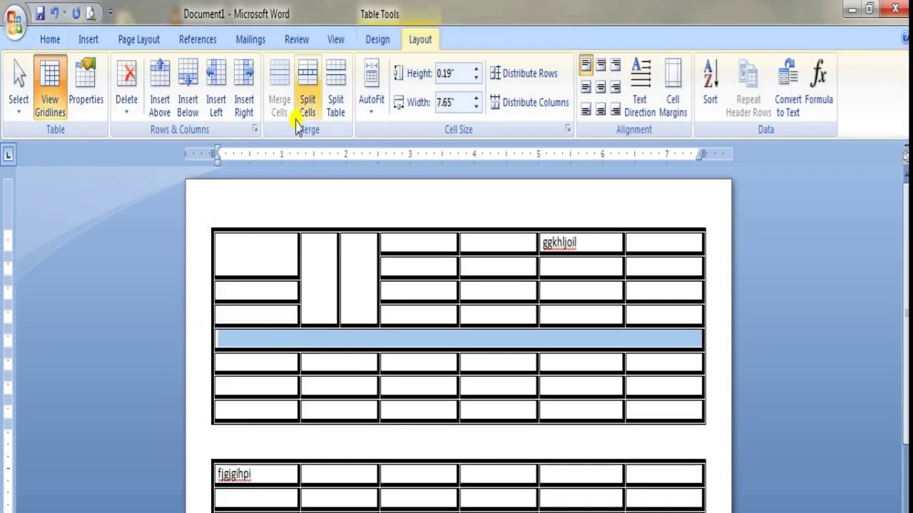
pyautogui.click(332, 92)
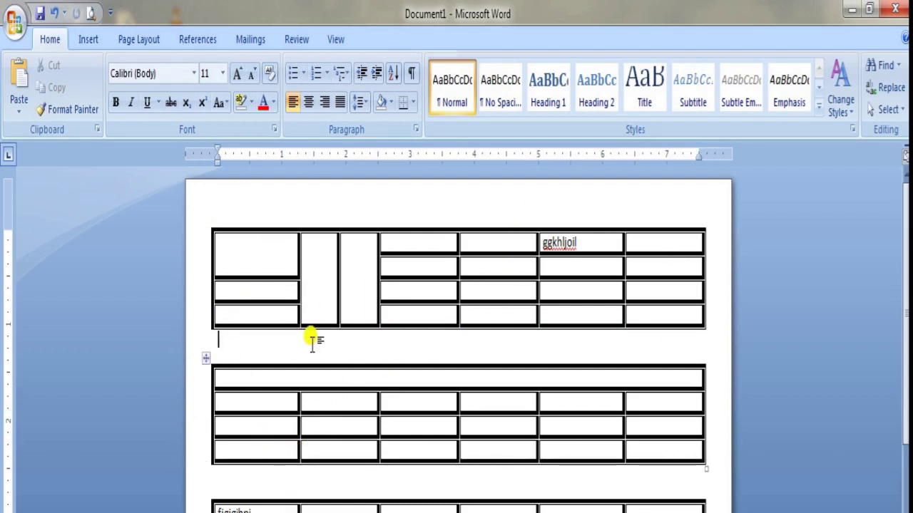
# Step: Enter "fyfjhgkjgjgj" in the second cell of the row below the full-width merged row, aligned top left
pyautogui.click(327, 397)
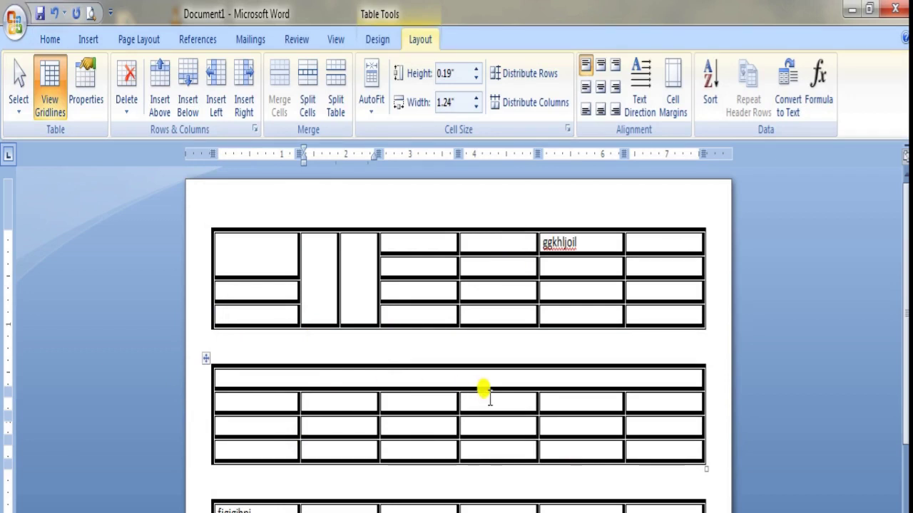
pyautogui.click(586, 70)
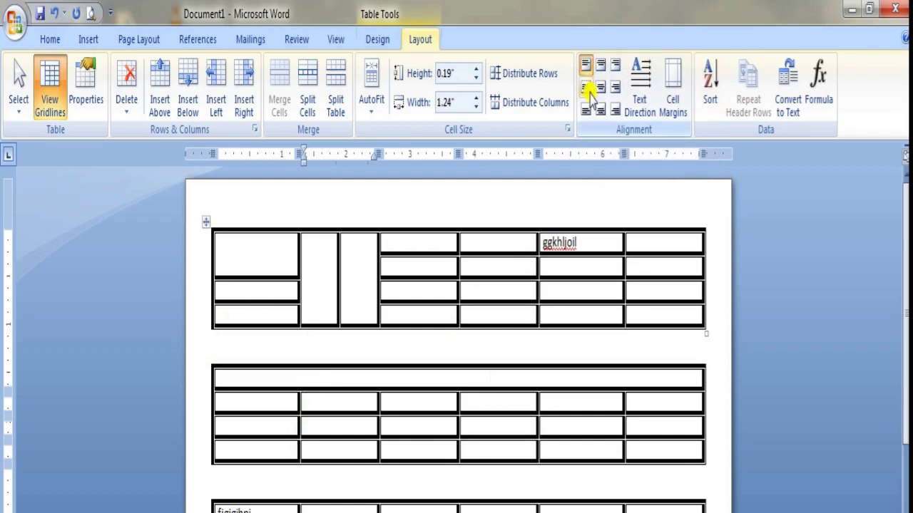
pyautogui.write('fyfjhgkjgjgj')
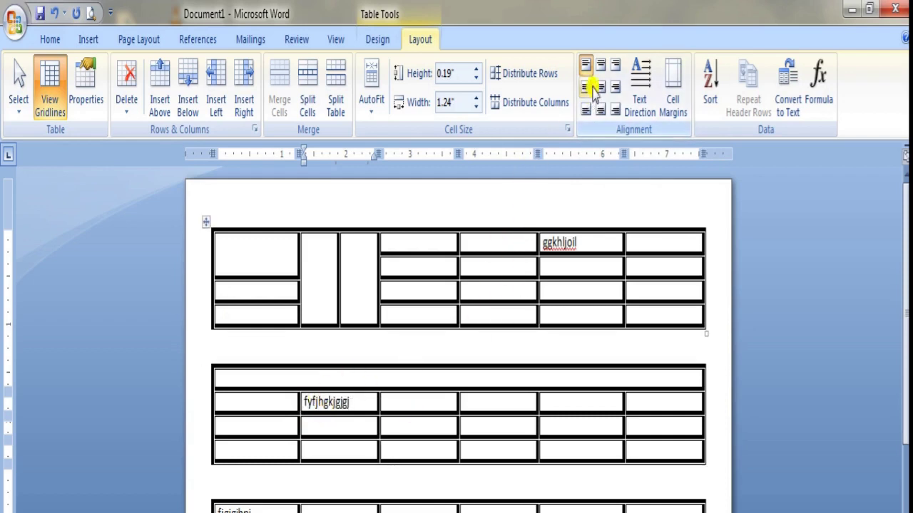
# Step: Try top right, top center, center and center left alignment on the "fyfjhgkjgjgj" cell, ending on top left
pyautogui.click(616, 65)
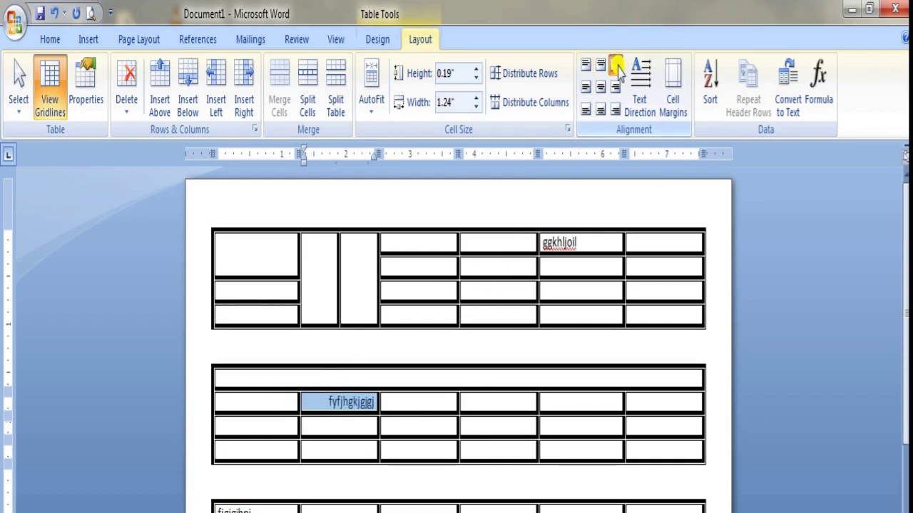
pyautogui.click(601, 66)
pyautogui.click(585, 65)
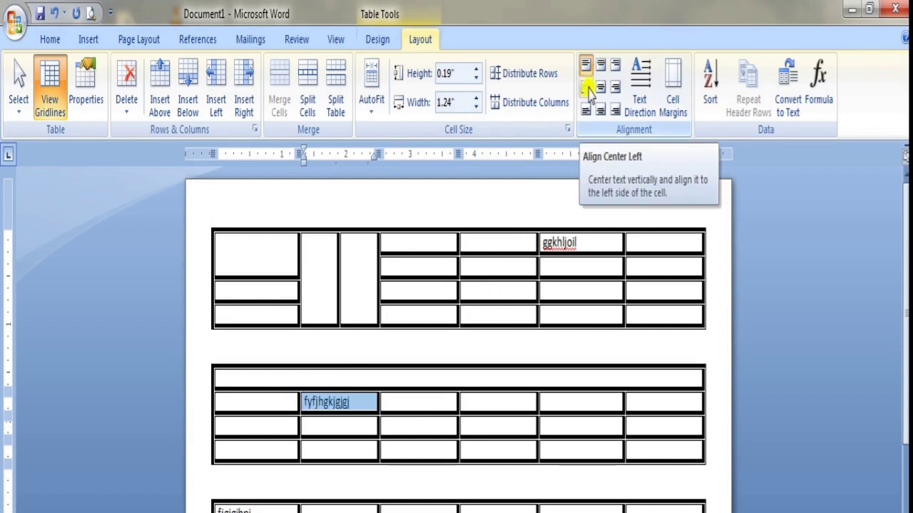
pyautogui.click(600, 88)
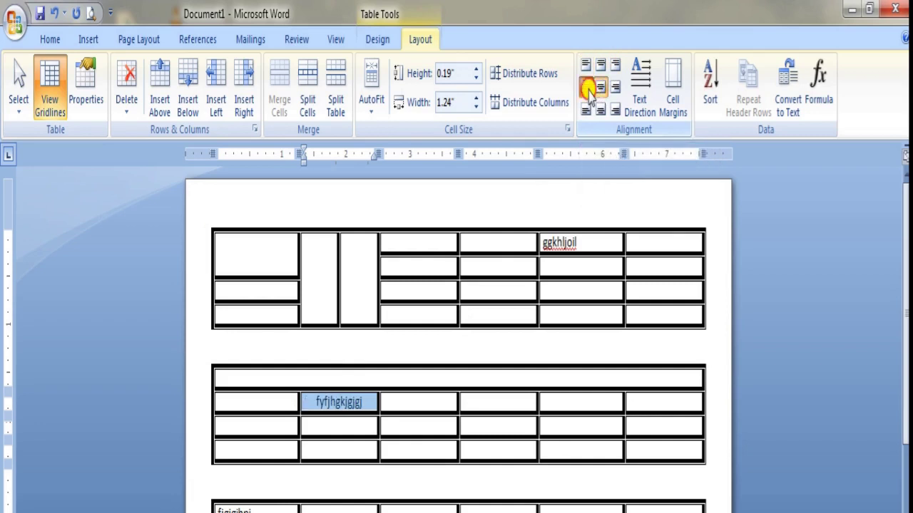
pyautogui.click(586, 87)
pyautogui.click(583, 67)
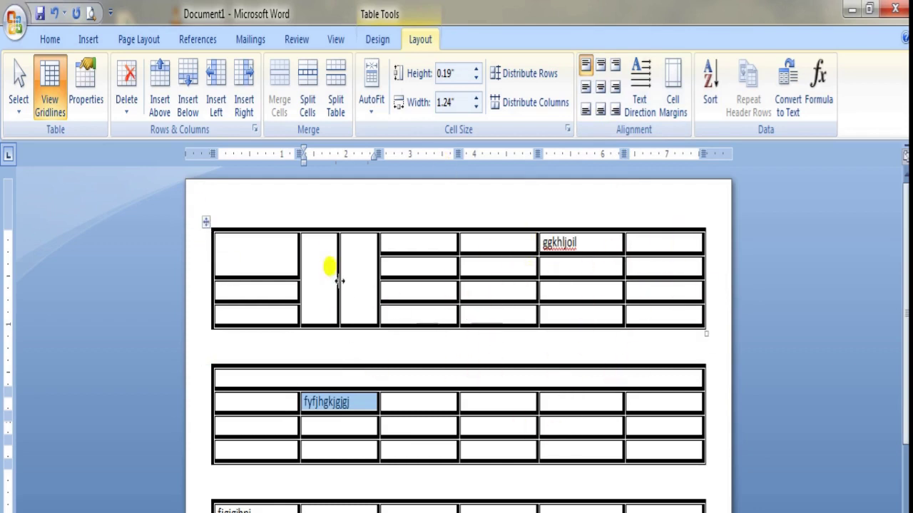
# Step: Delete the first table containing "ggkhljoil" and the second table containing "fyfjhgkjgjgj"
pyautogui.click(205, 222)
pyautogui.click(126, 107)
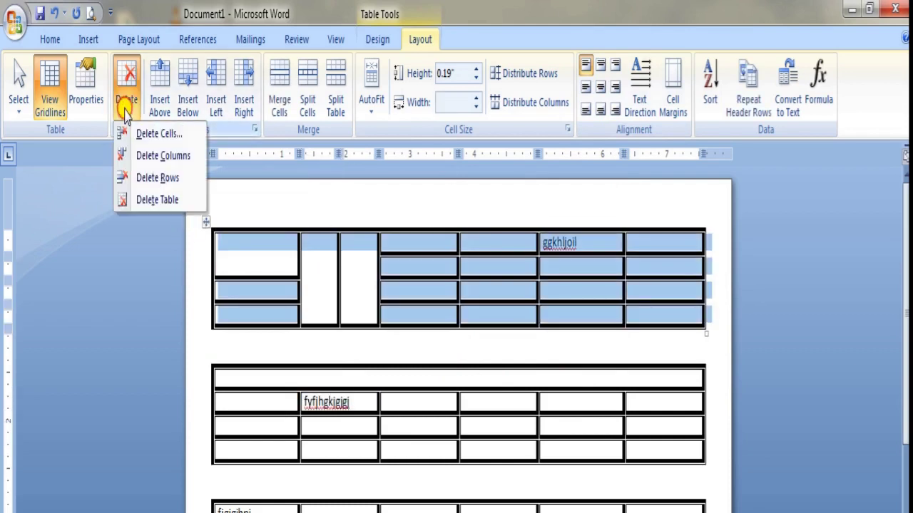
pyautogui.click(150, 200)
pyautogui.click(206, 256)
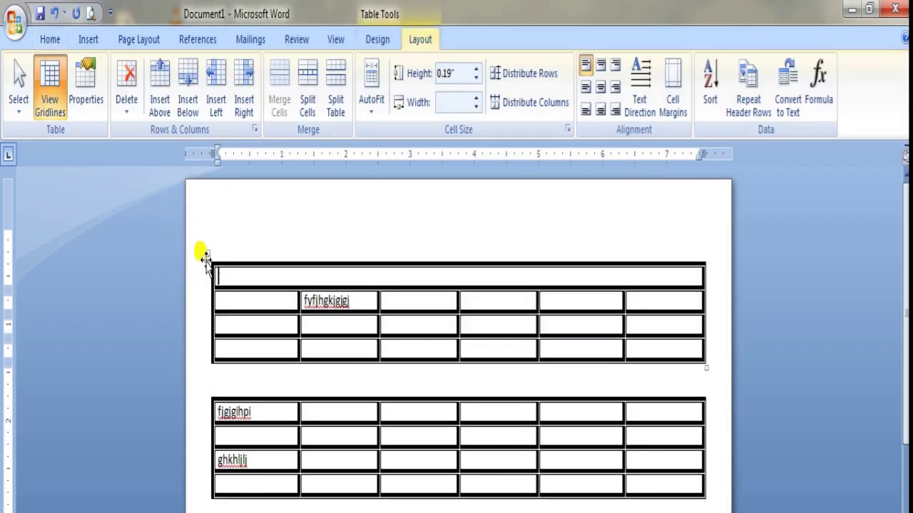
pyautogui.click(126, 107)
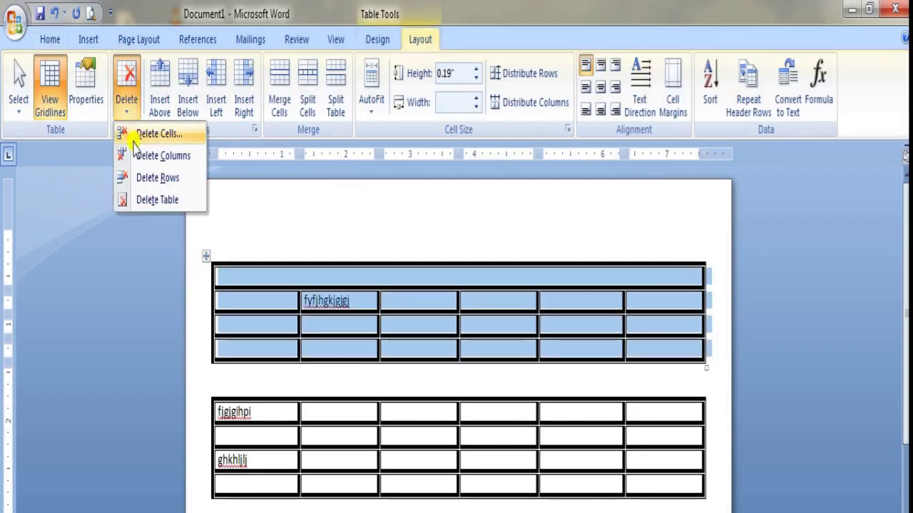
pyautogui.click(138, 201)
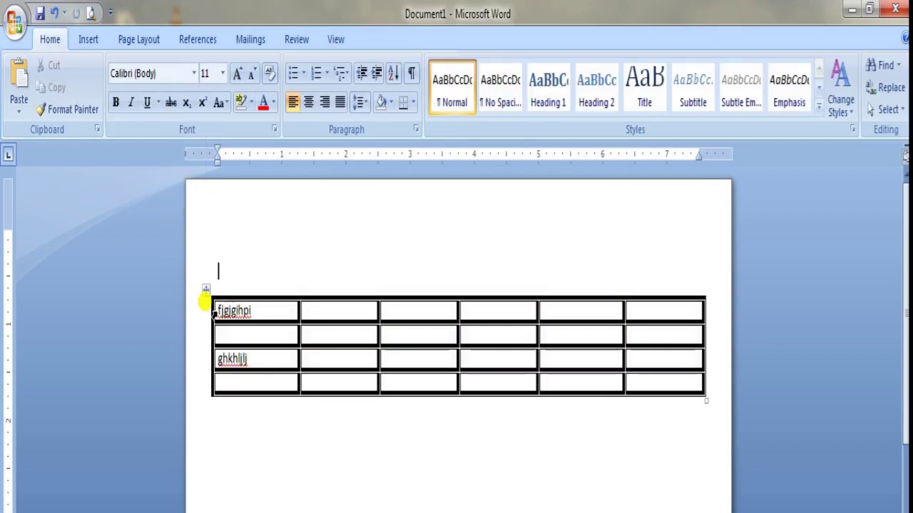
# Step: Delete the row containing "fjgjgihpi" from the remaining table
pyautogui.moveTo(213, 314); pyautogui.dragTo(628, 314)
pyautogui.click(127, 100)
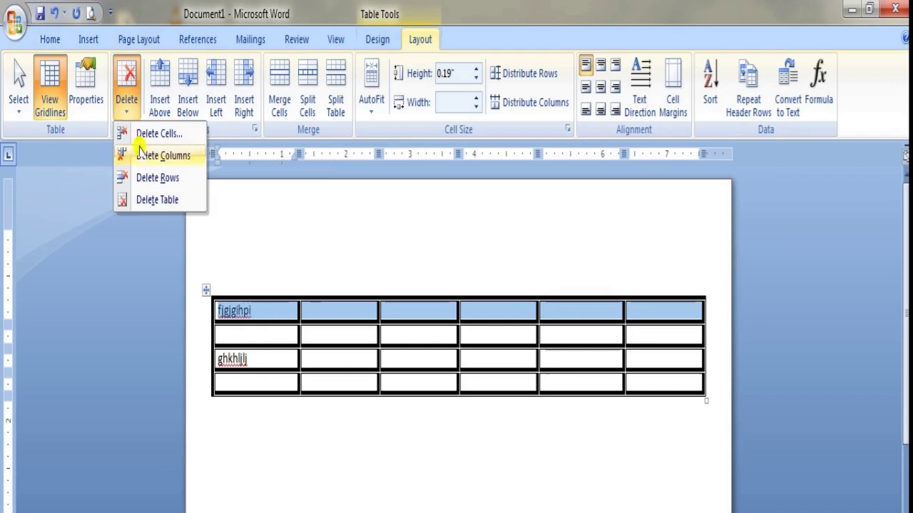
pyautogui.click(158, 179)
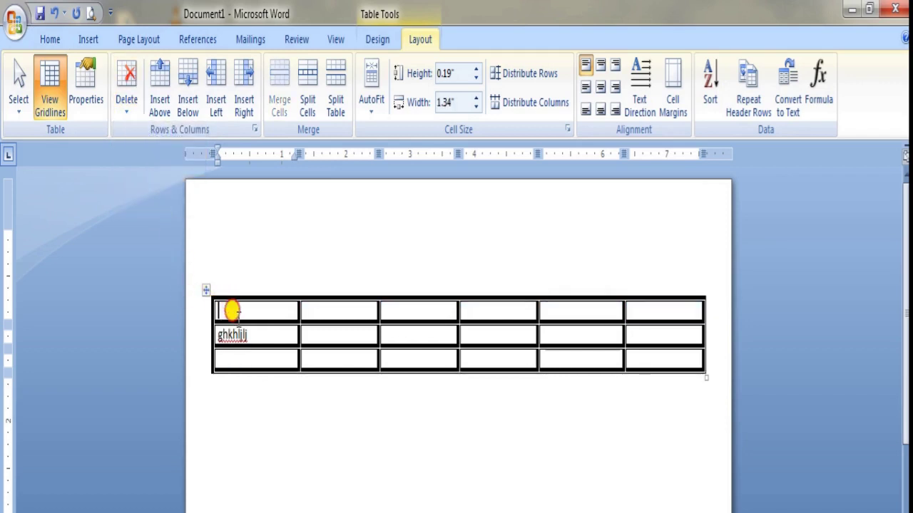
# Step: Delete the table's first column, the one containing "ghkhljlj"
pyautogui.moveTo(228, 308); pyautogui.dragTo(236, 359)
pyautogui.click(125, 114)
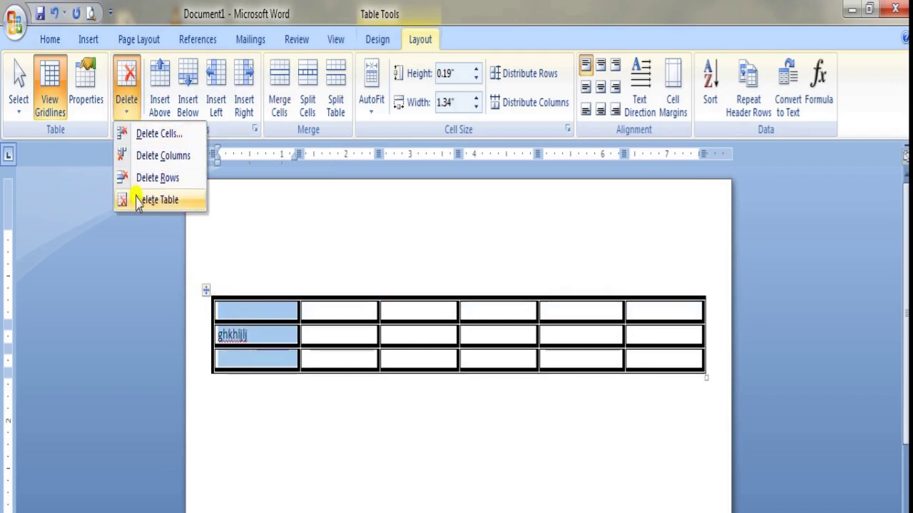
pyautogui.click(148, 161)
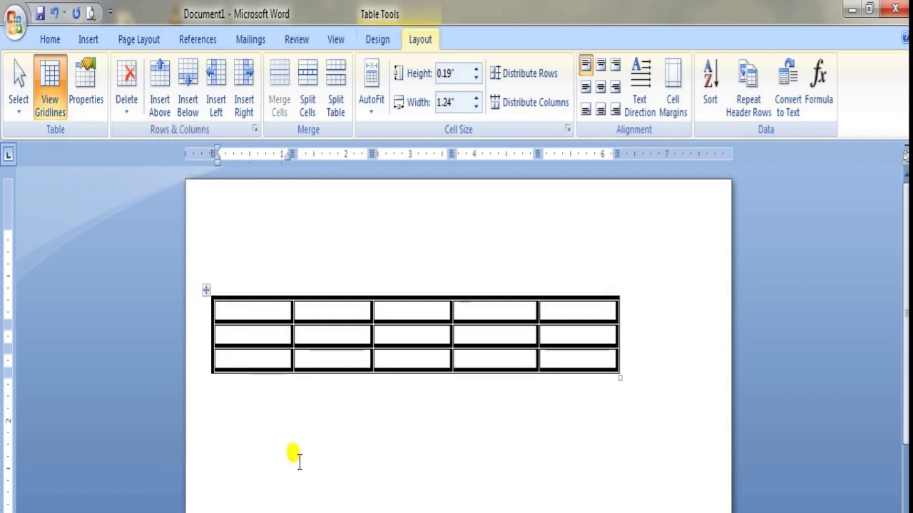
pyautogui.click(293, 457)
# Step: Select the whole remaining five-column table and delete it from the document
pyautogui.click(207, 291)
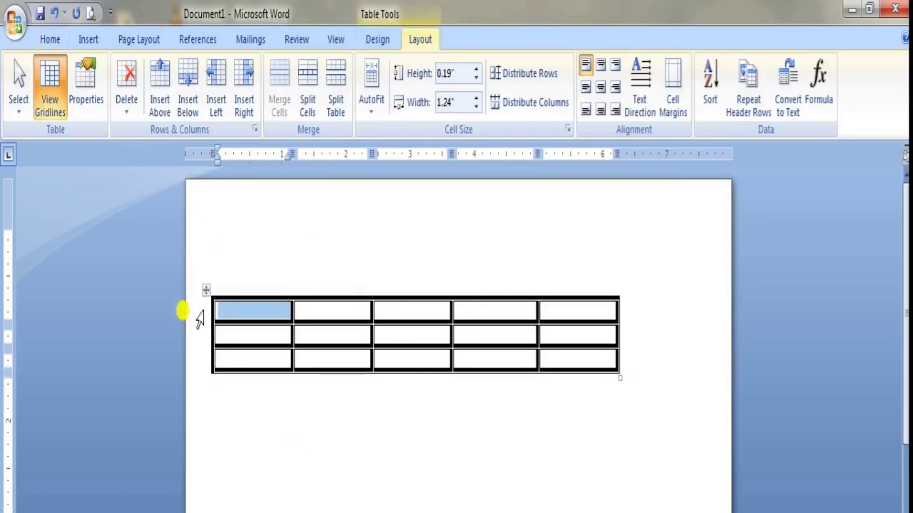
pyautogui.click(224, 436)
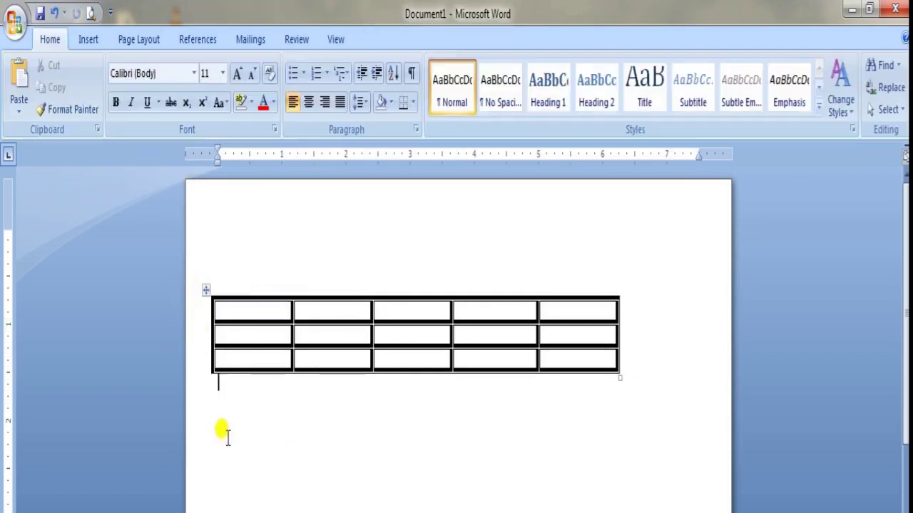
pyautogui.click(364, 320)
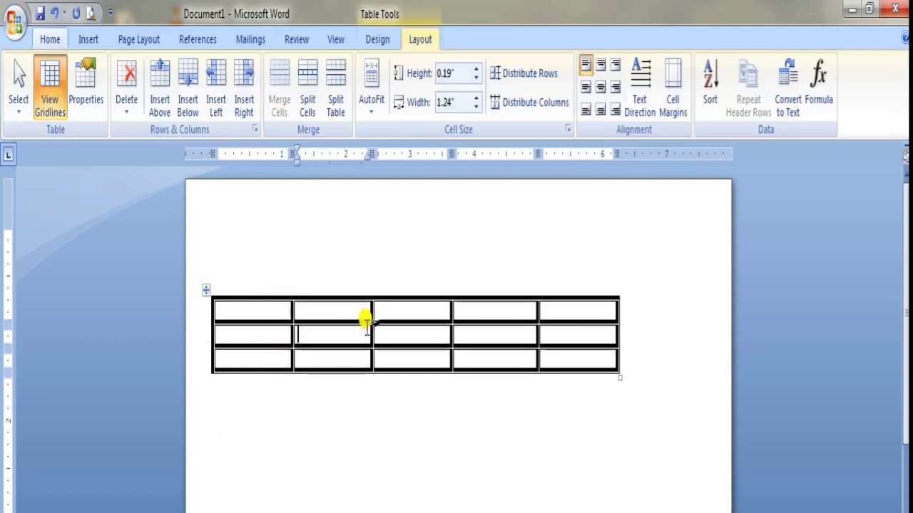
pyautogui.click(205, 289)
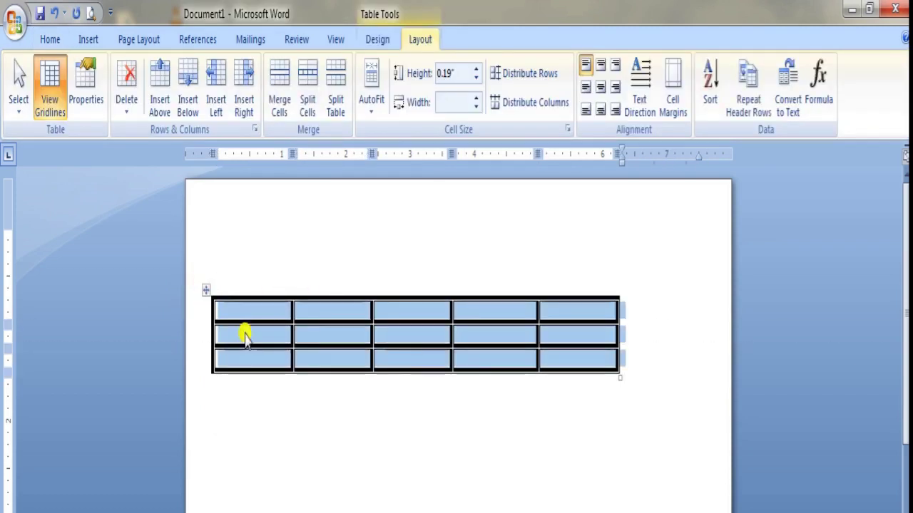
pyautogui.click(124, 107)
pyautogui.click(139, 197)
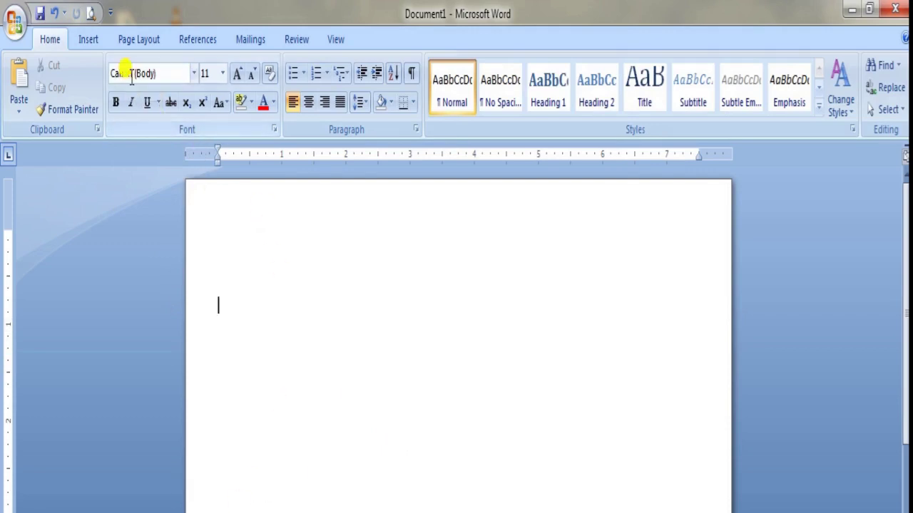
# Step: Insert a two-column, three-row table headed "Days number" and "Days Name", and widen the second column to fit its heading on one line
pyautogui.click(101, 41)
pyautogui.click(111, 106)
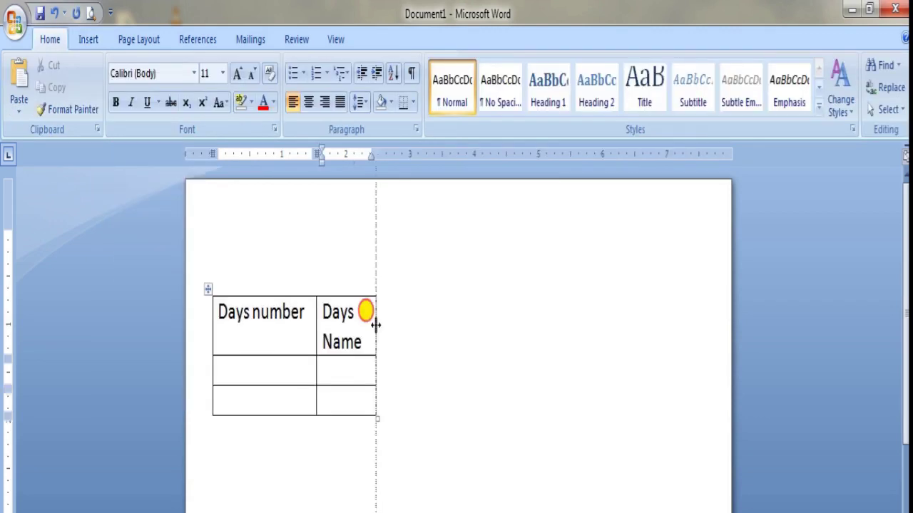
pyautogui.moveTo(373, 314); pyautogui.dragTo(407, 317)
# Step: Fill the two rows below the headings with "01" and "Sunday", and "02" and "Monday"
pyautogui.click(283, 341)
pyautogui.write('01')
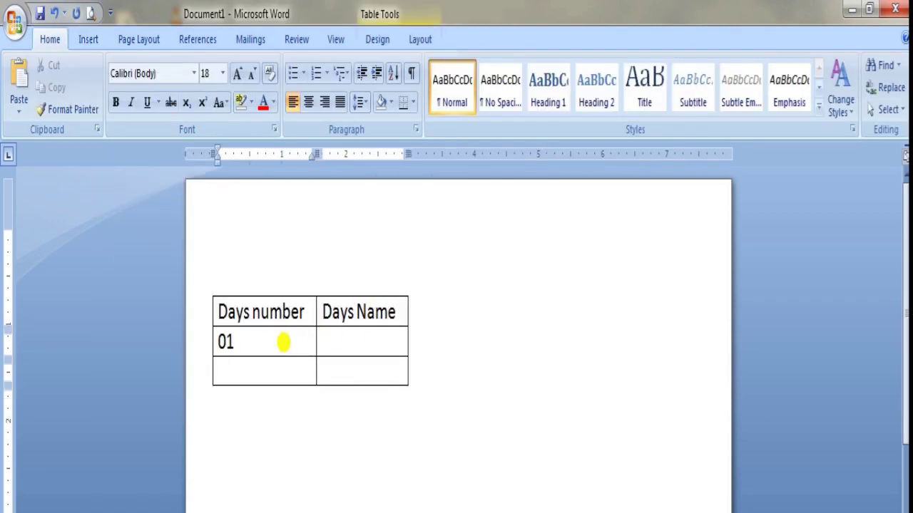
pyautogui.click(351, 339)
pyautogui.write('S')
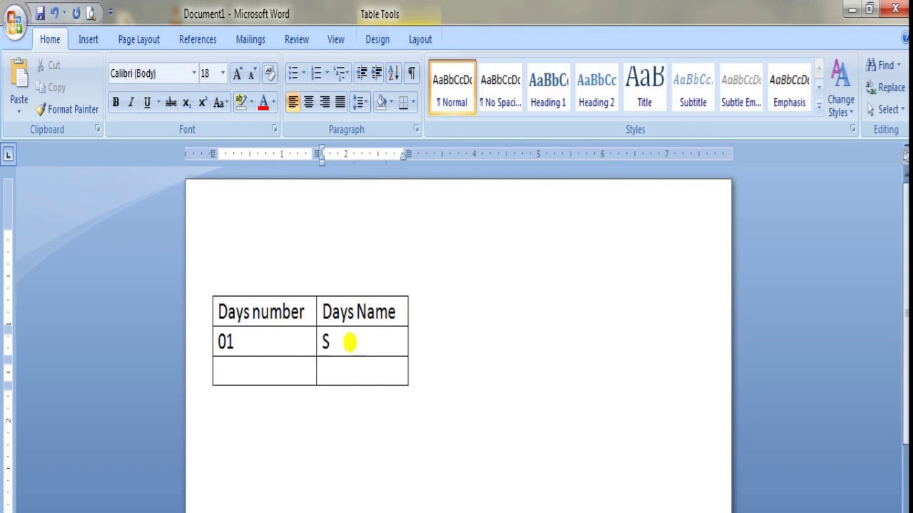
pyautogui.write('unday')
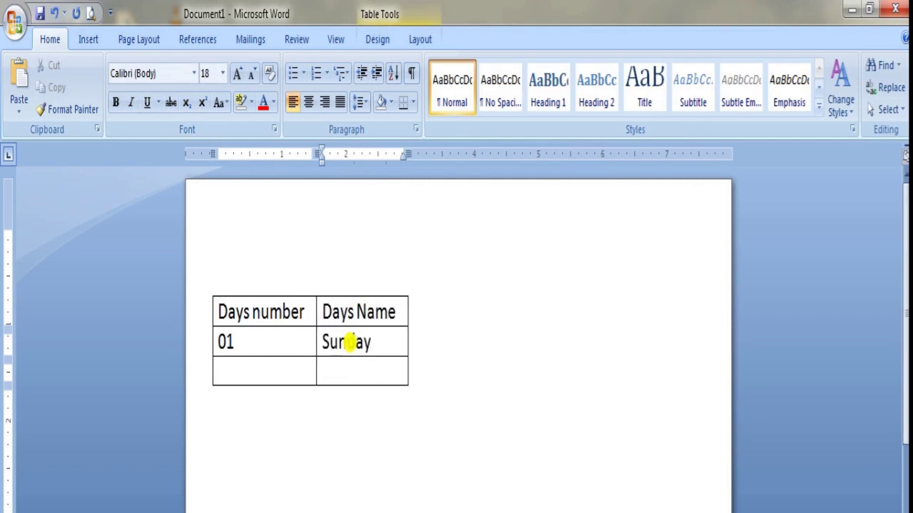
pyautogui.click(292, 364)
pyautogui.write('02')
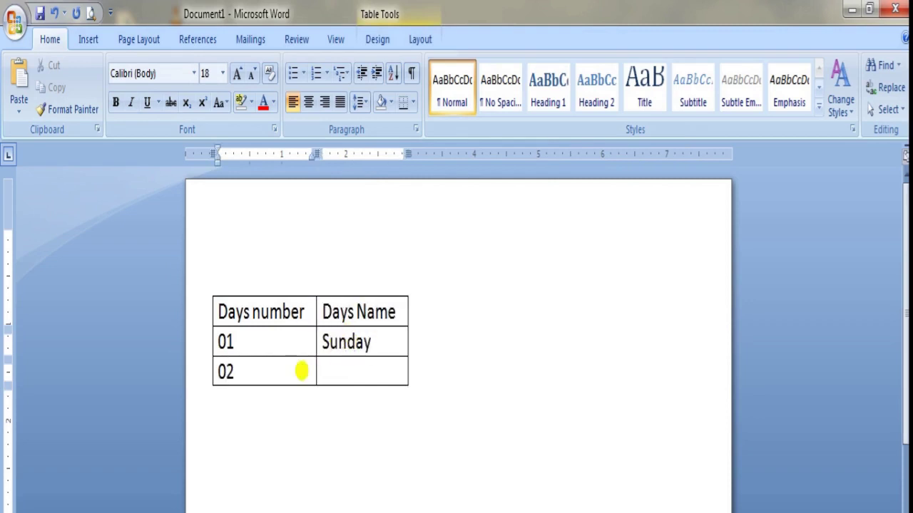
pyautogui.write('Mon')
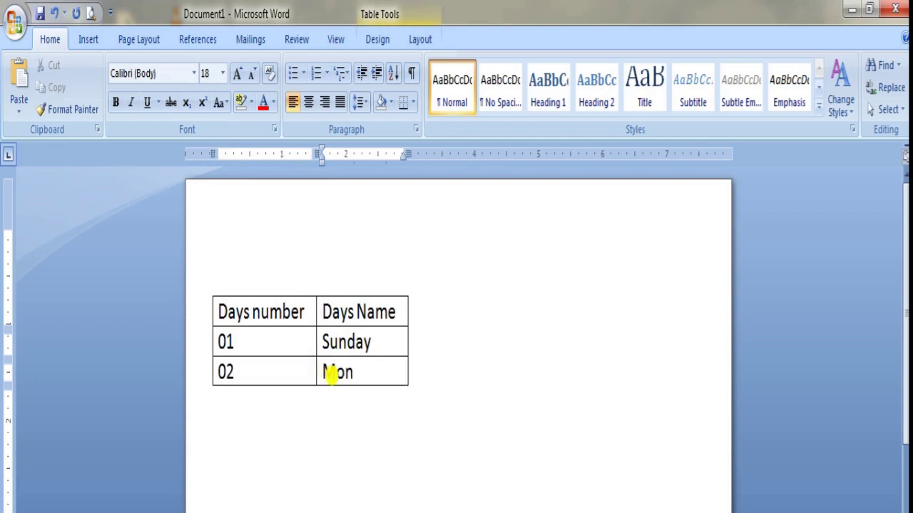
pyautogui.write('day')
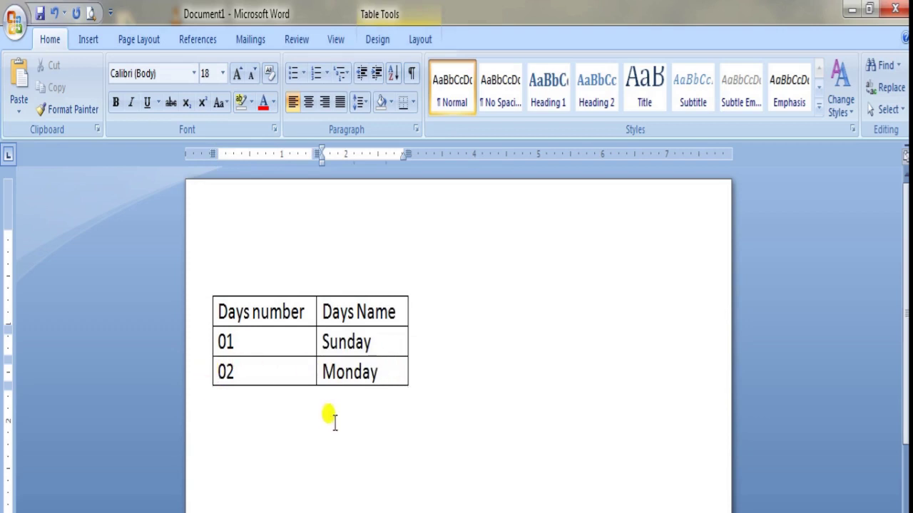
# Step: Add a new row at the end of the days table and enter "03" and "Tuesday" in it
pyautogui.press('Tab')
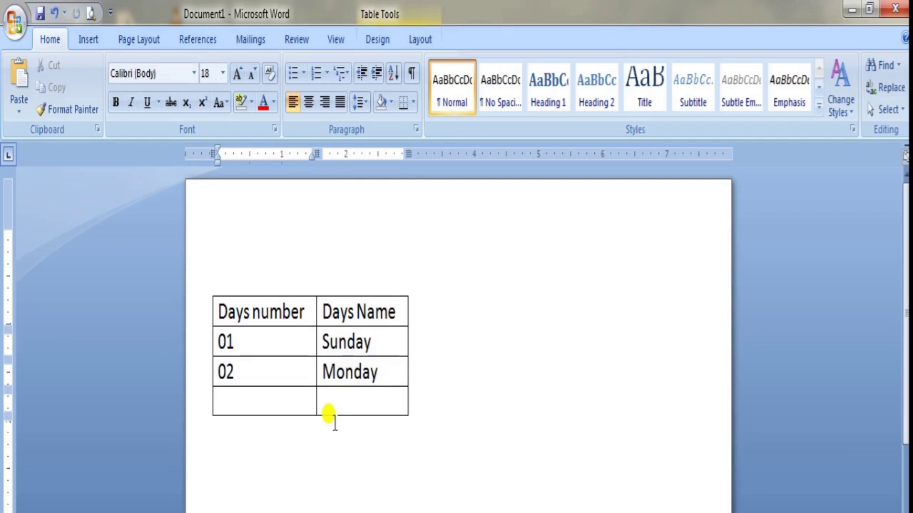
pyautogui.write('03')
pyautogui.press('Tab')
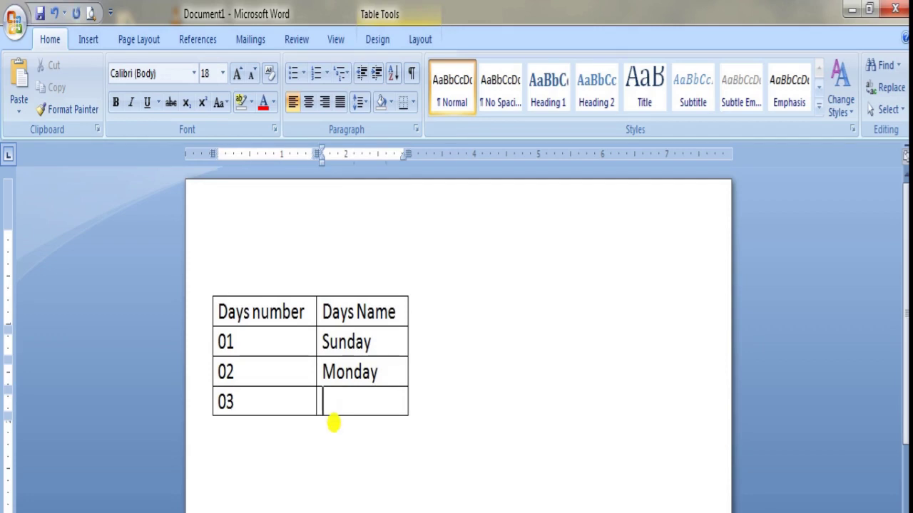
pyautogui.write('Tuesday')
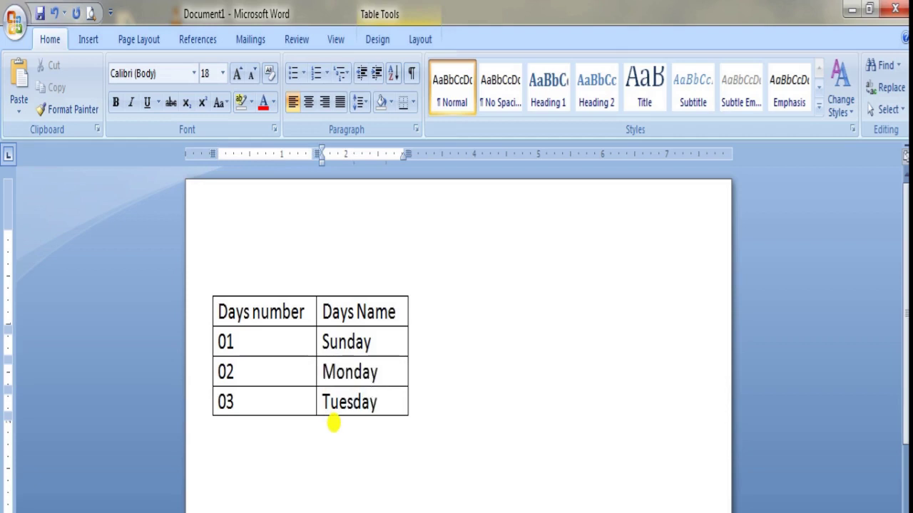
pyautogui.click(307, 484)
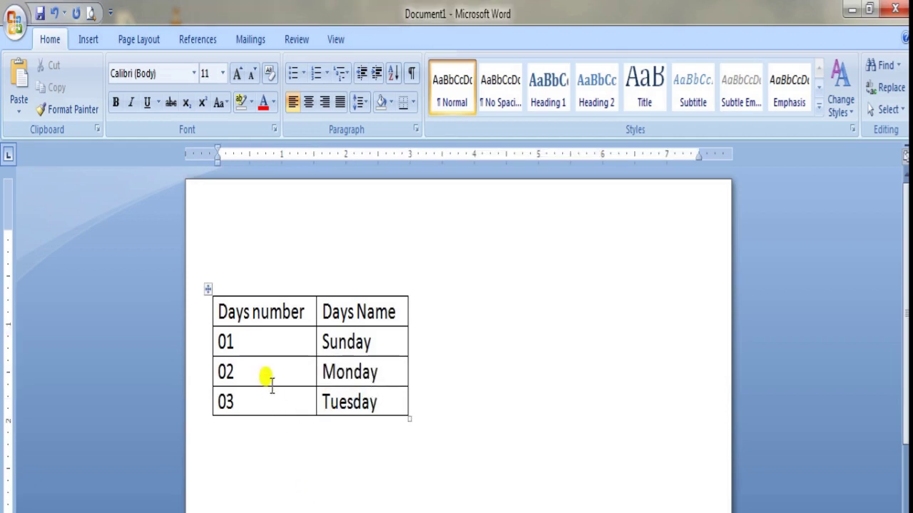
# Step: Convert the whole days table to text separated by paragraph marks, and undo the conversion
pyautogui.click(207, 289)
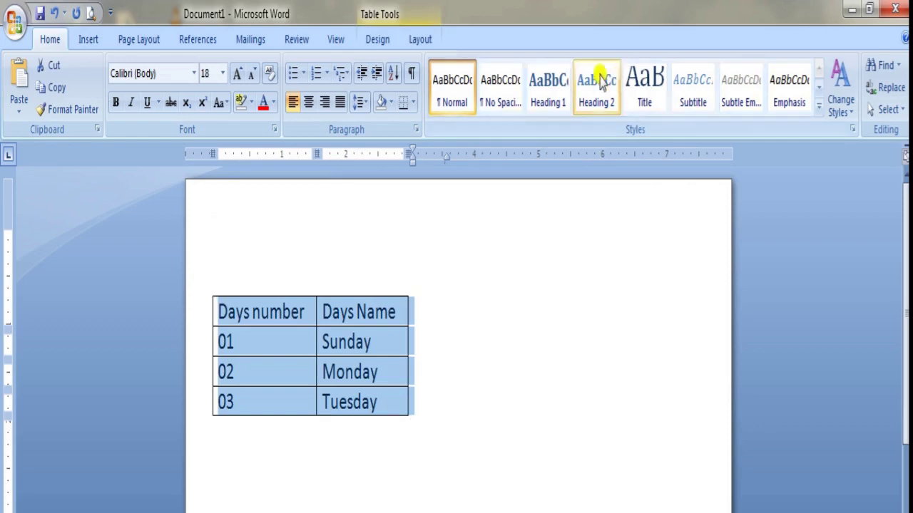
pyautogui.click(420, 40)
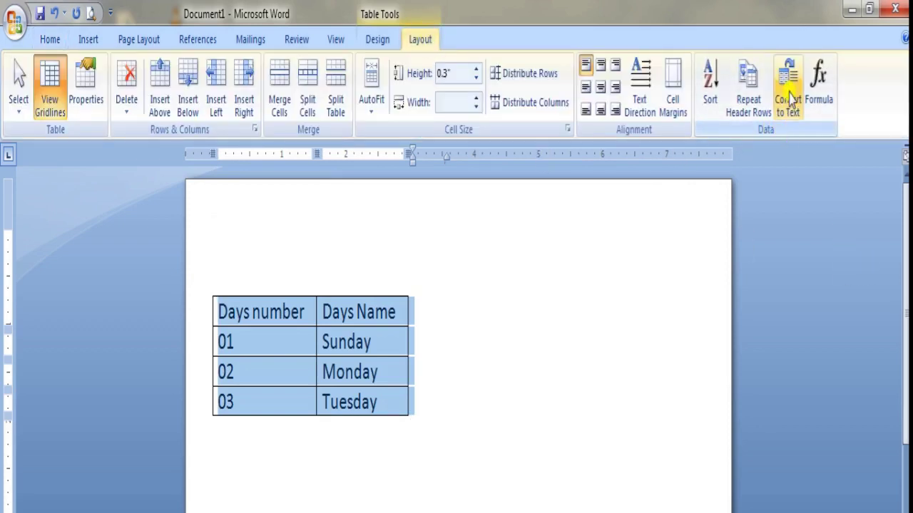
pyautogui.click(790, 100)
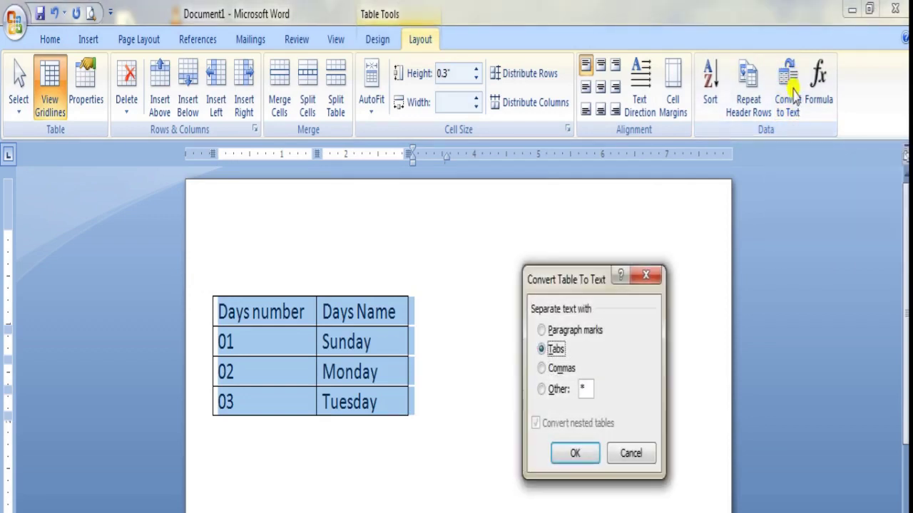
pyautogui.moveTo(598, 283); pyautogui.dragTo(643, 259)
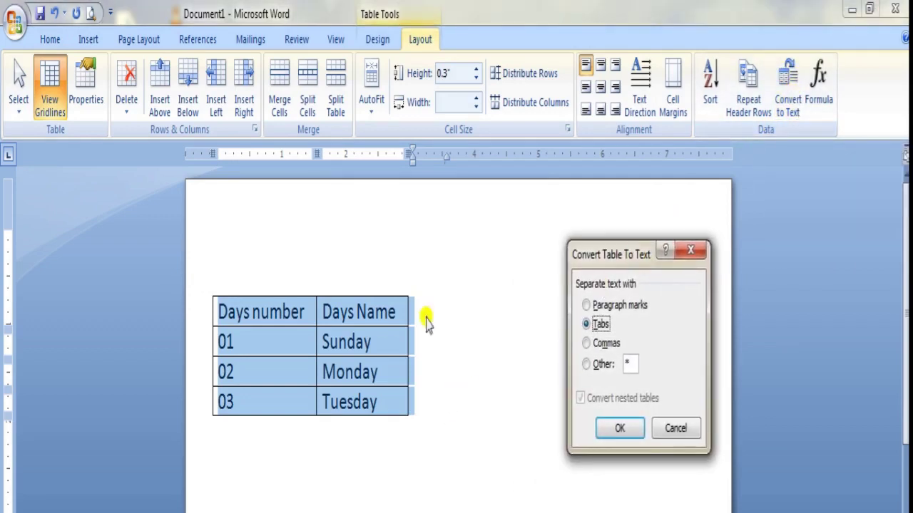
pyautogui.click(617, 307)
pyautogui.click(620, 428)
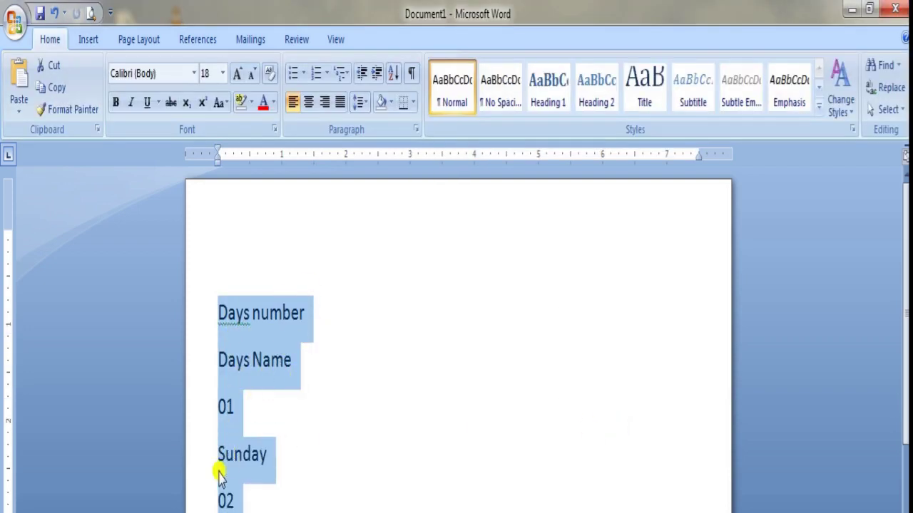
pyautogui.hotkey('ctrl', 'z')
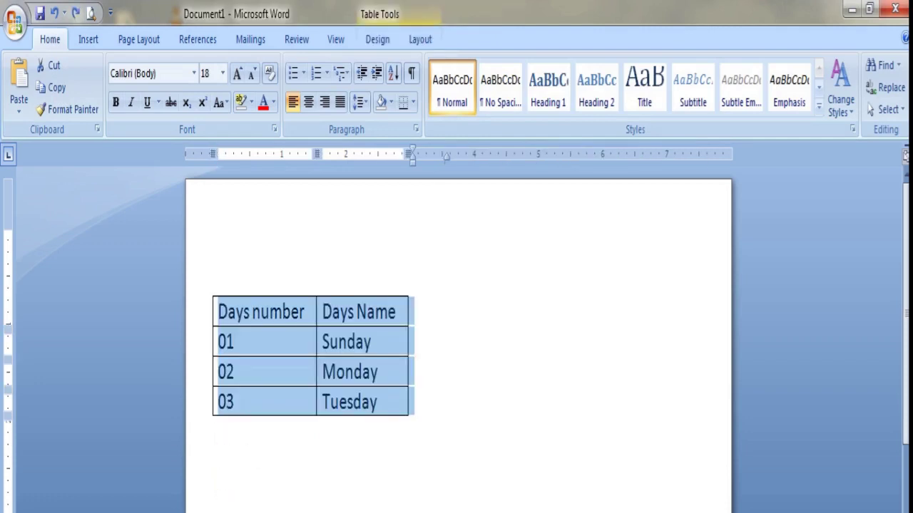
# Step: Convert the days table to text separated by tabs, and undo the conversion
pyautogui.click(420, 39)
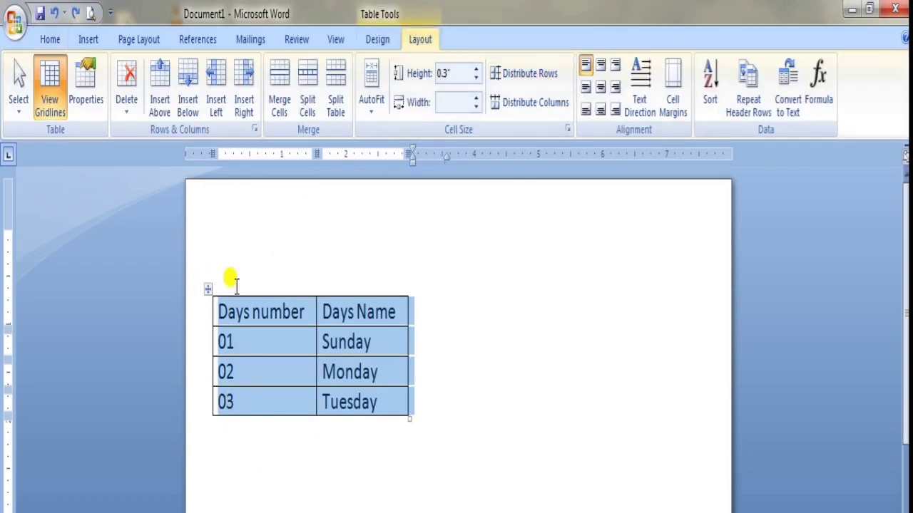
pyautogui.click(787, 100)
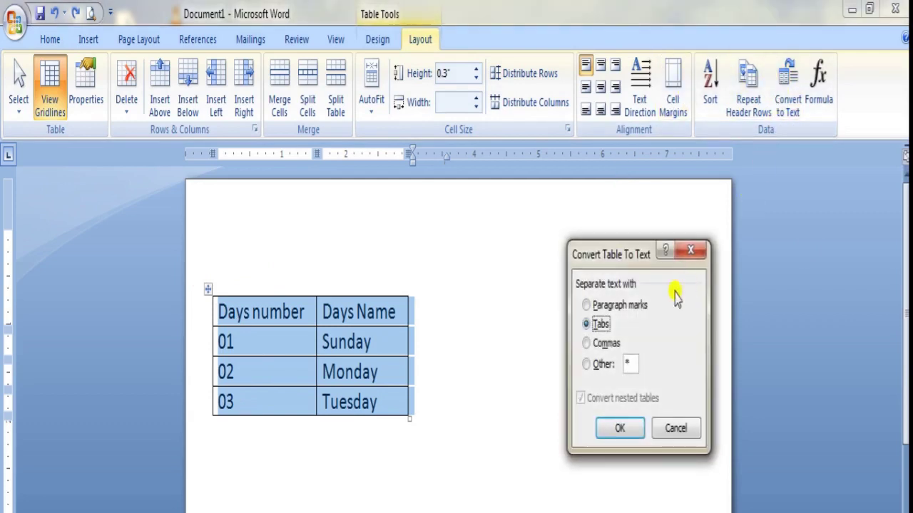
pyautogui.click(615, 425)
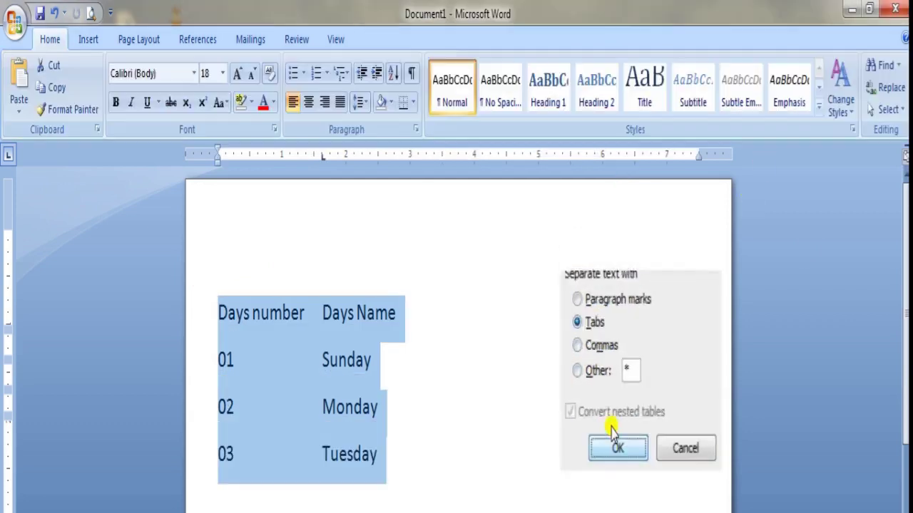
pyautogui.click(256, 360)
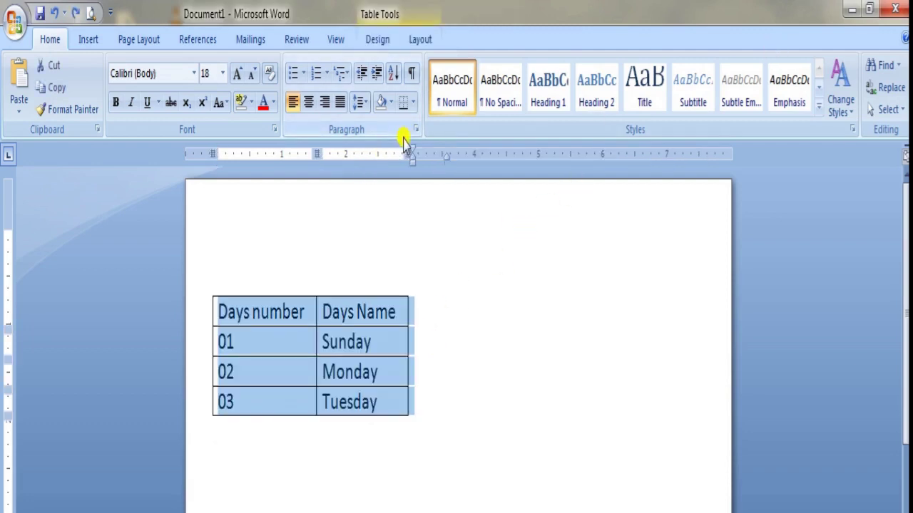
# Step: Convert the days table to text separated by commas, and undo the conversion
pyautogui.click(420, 39)
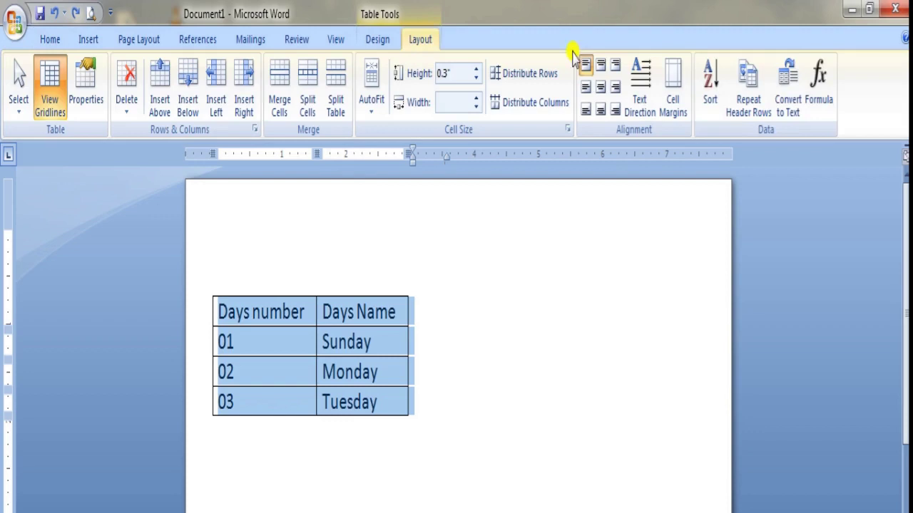
pyautogui.click(787, 89)
pyautogui.click(598, 343)
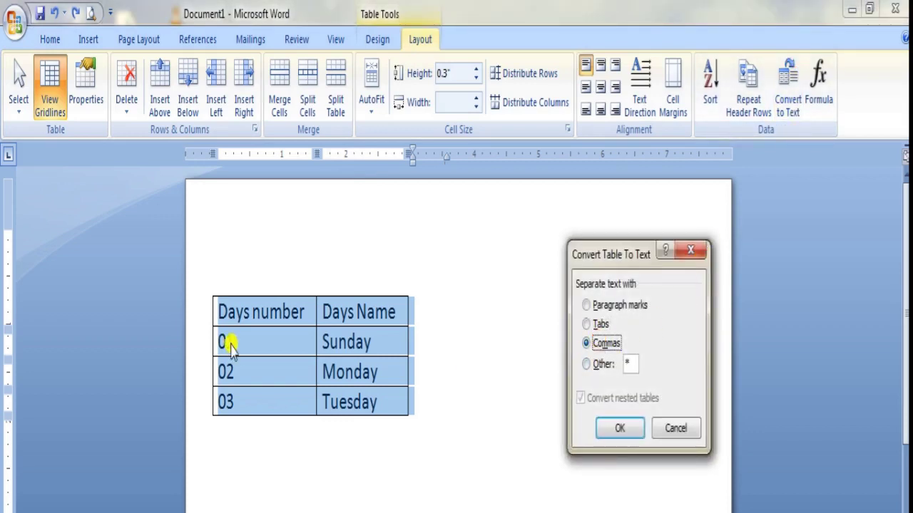
pyautogui.click(621, 428)
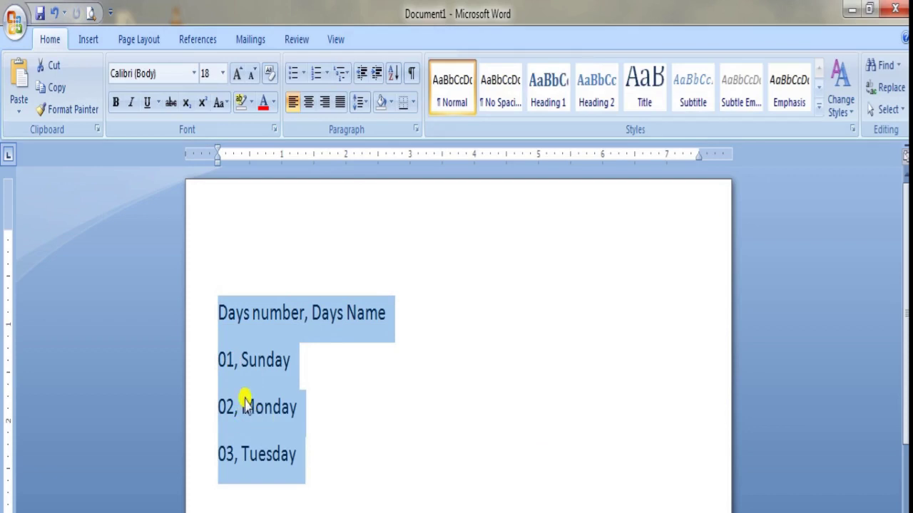
pyautogui.hotkey('ctrl', 'z')
# Step: Convert the days table to text using "$" as the custom separator, and deselect the resulting text
pyautogui.click(419, 37)
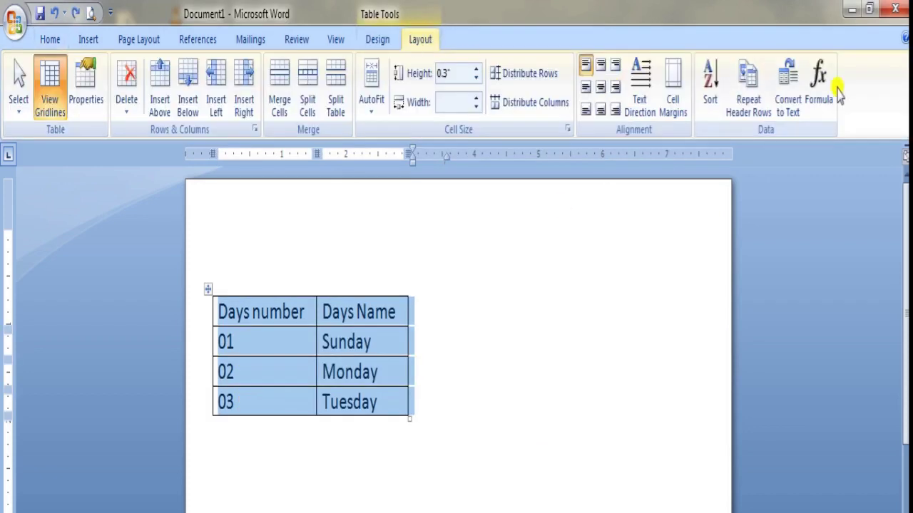
pyautogui.click(787, 85)
pyautogui.click(602, 366)
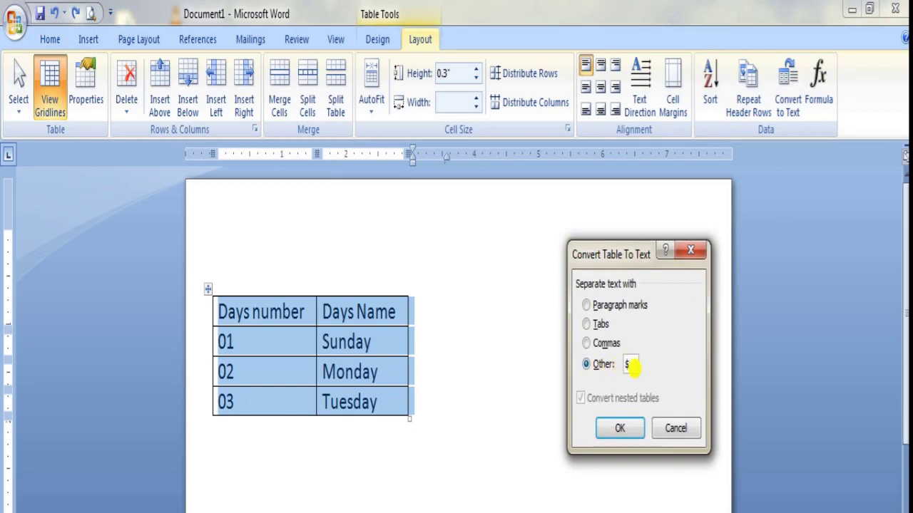
pyautogui.write('$')
pyautogui.click(619, 428)
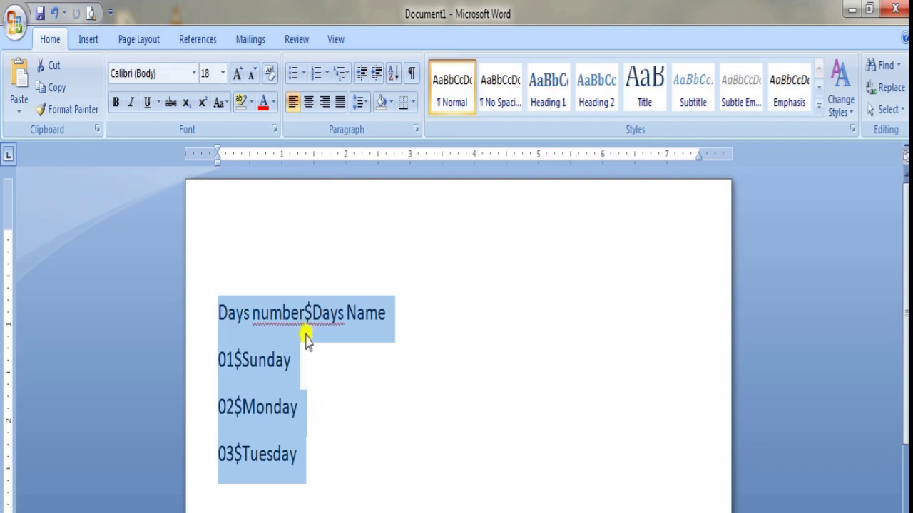
pyautogui.click(261, 481)
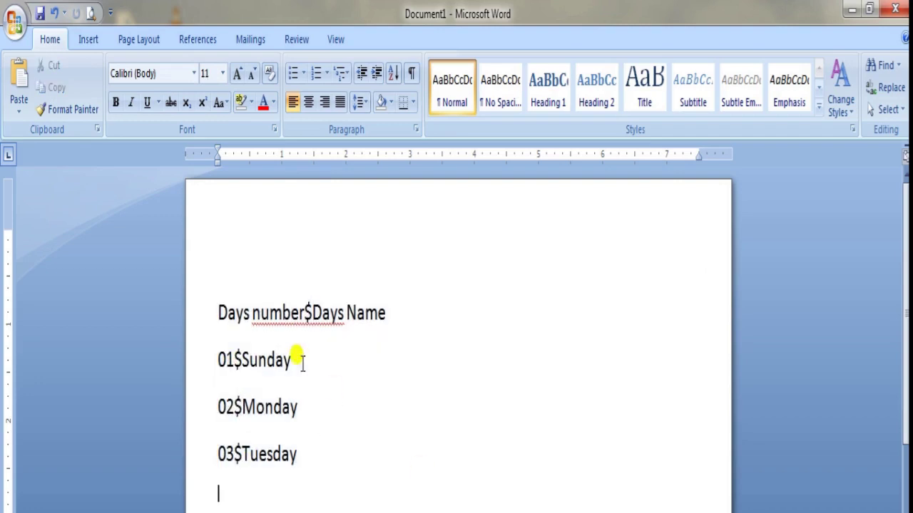
# Step: Undo the conversion to "$"-separated text and shade all cells of the restored days table yellow
pyautogui.moveTo(214, 314); pyautogui.dragTo(290, 467)
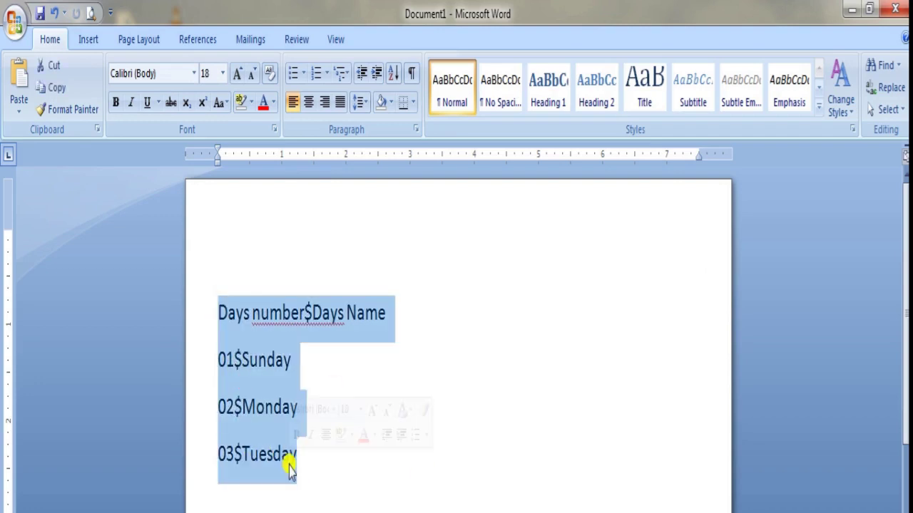
pyautogui.hotkey('ctrl', 'z')
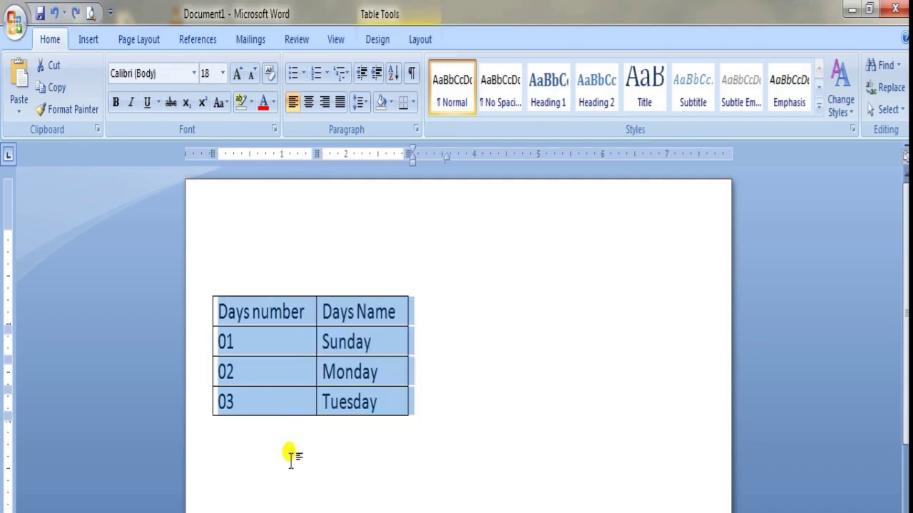
pyautogui.click(419, 40)
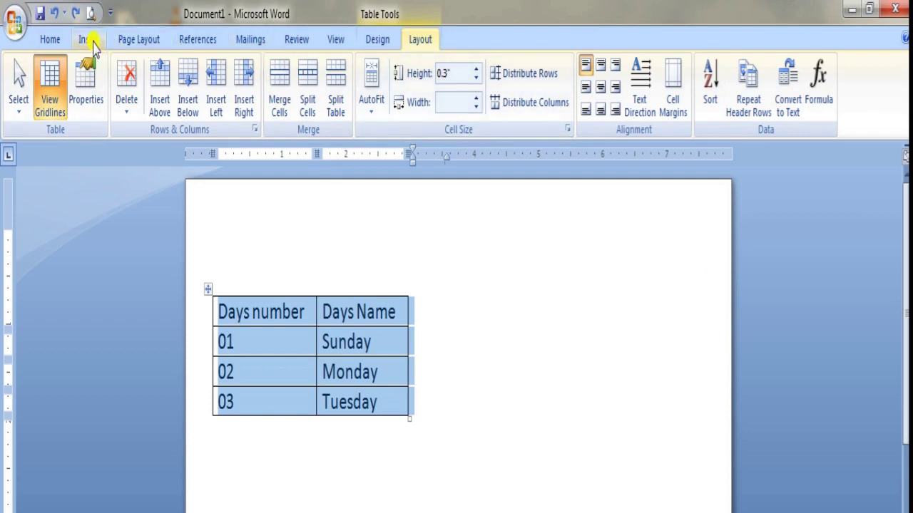
pyautogui.click(376, 40)
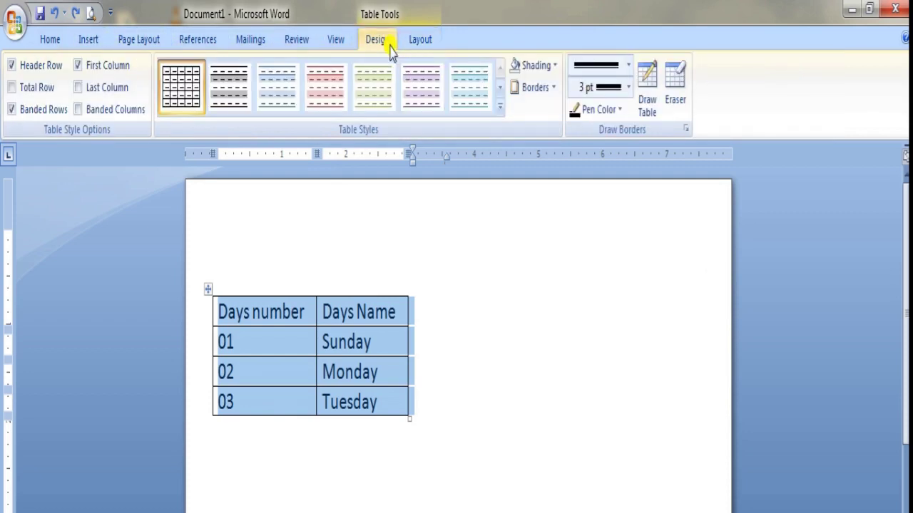
pyautogui.click(556, 67)
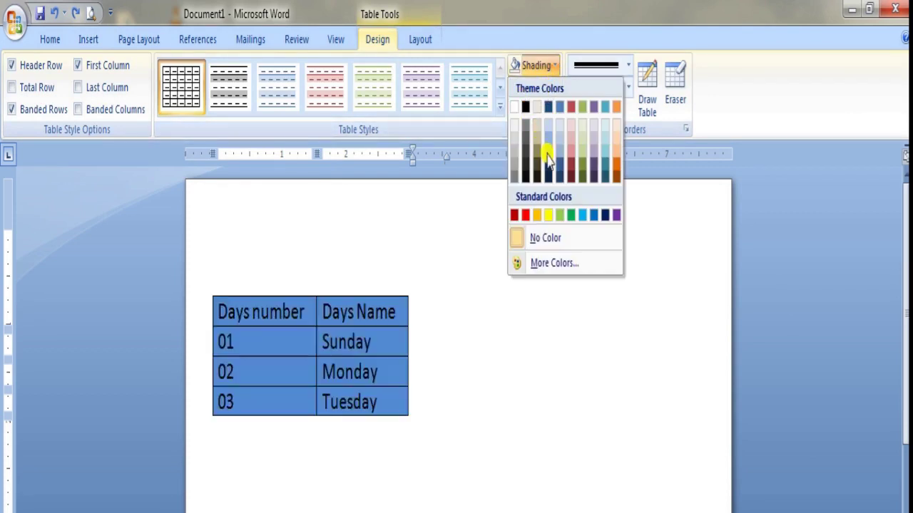
pyautogui.click(543, 216)
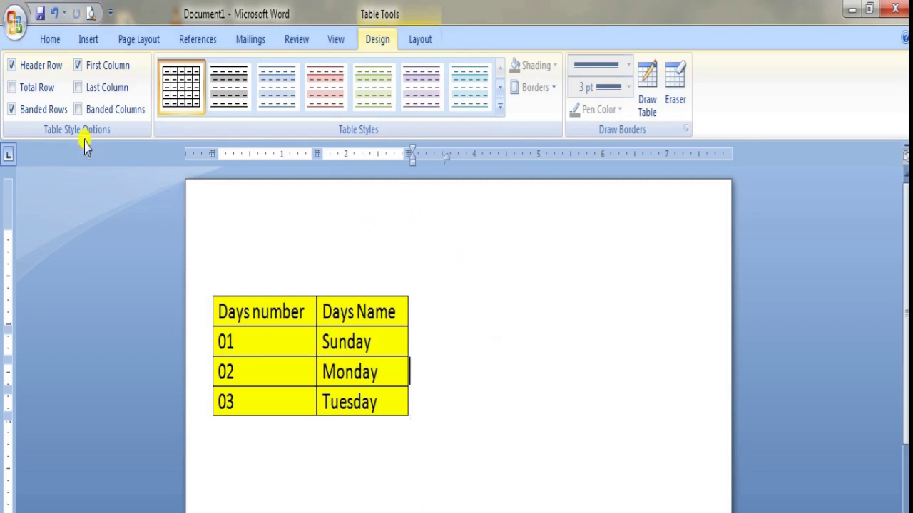
# Step: Select the whole yellow days table and delete it from the document
pyautogui.click(91, 40)
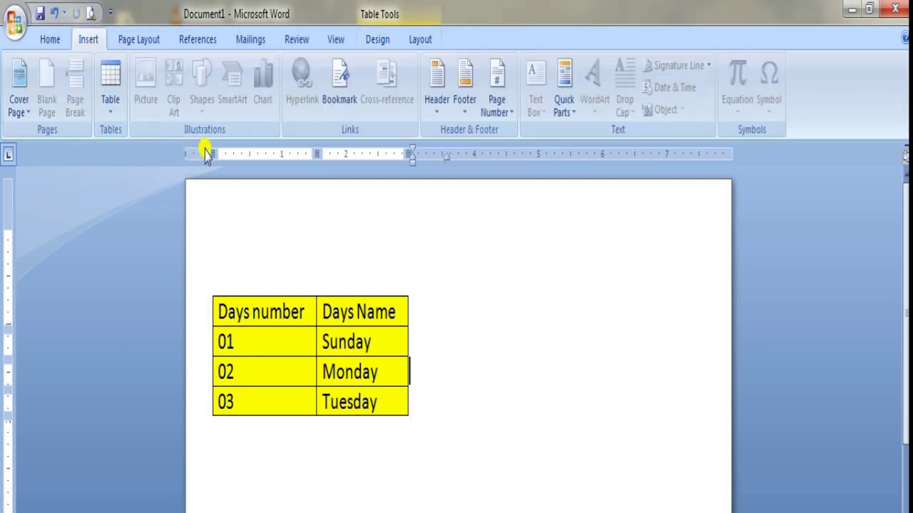
pyautogui.click(551, 248)
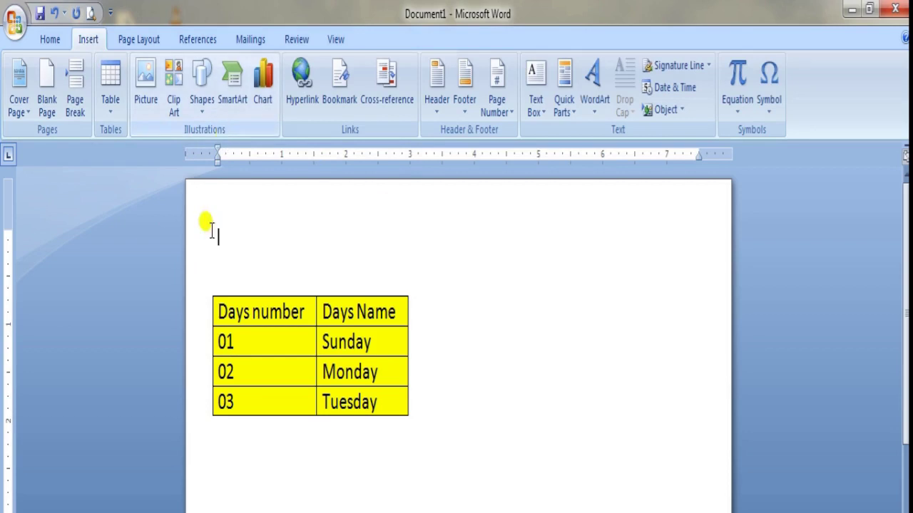
pyautogui.click(207, 289)
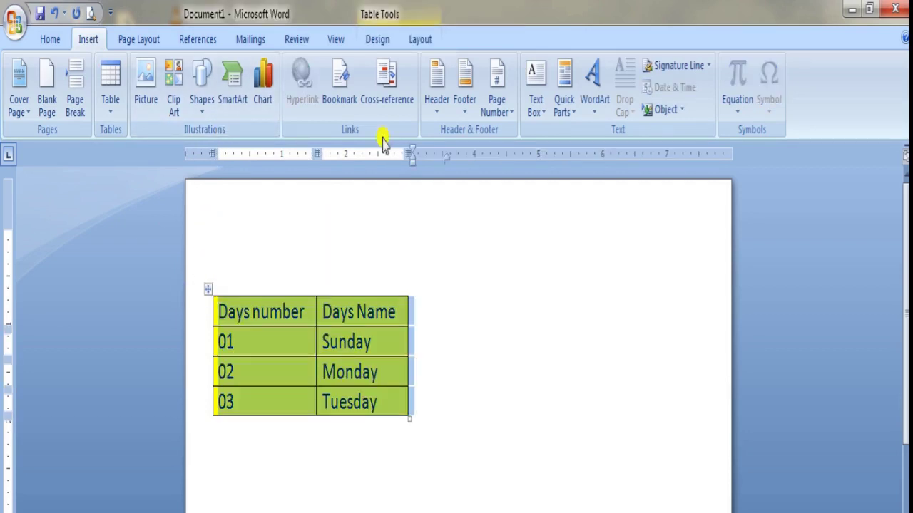
pyautogui.click(420, 40)
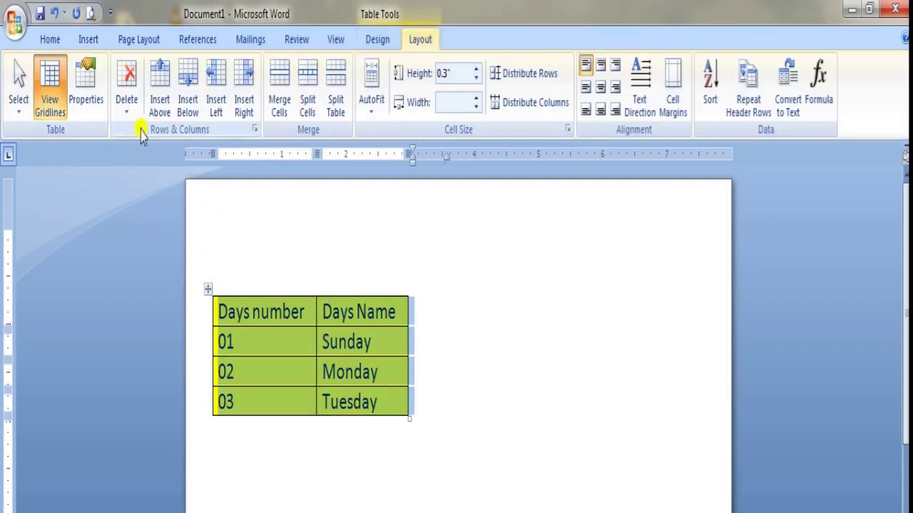
pyautogui.click(126, 107)
pyautogui.click(143, 199)
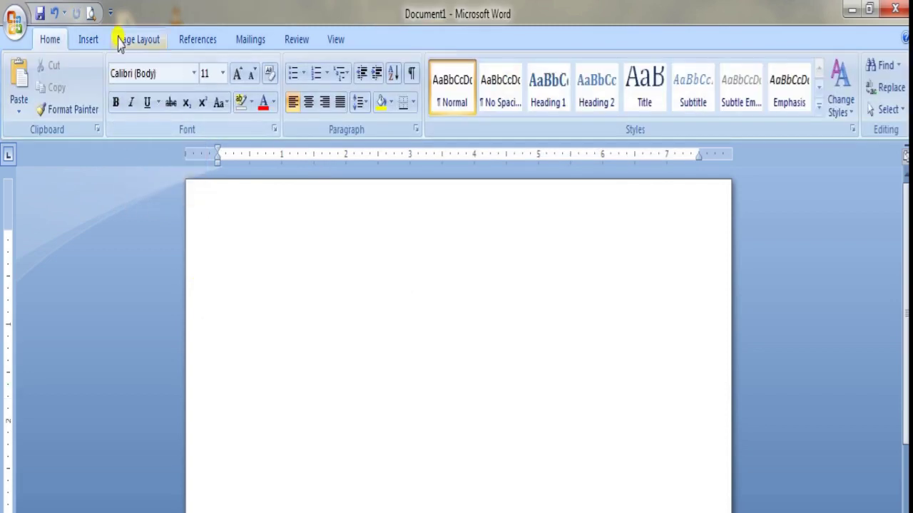
# Step: Insert Penguins.jpg from the Sample Pictures folder of the Pictures library into the empty document
pyautogui.click(96, 39)
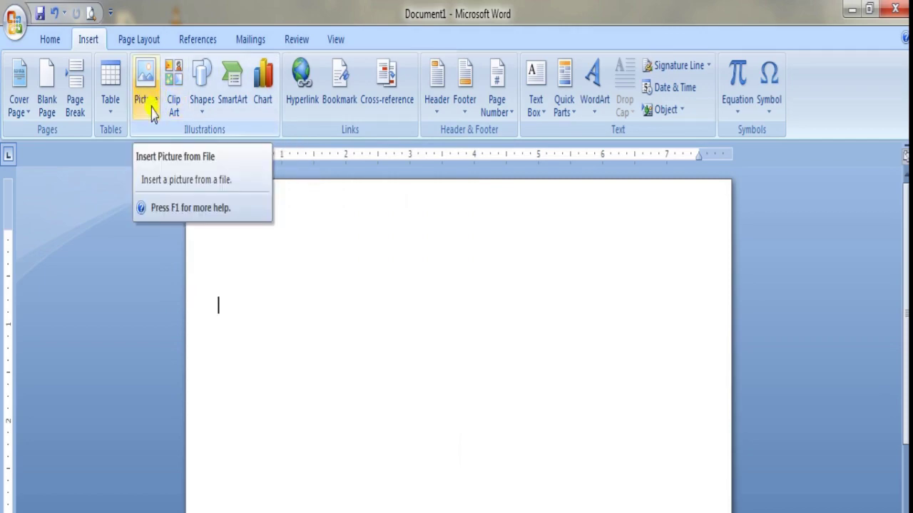
pyautogui.click(145, 82)
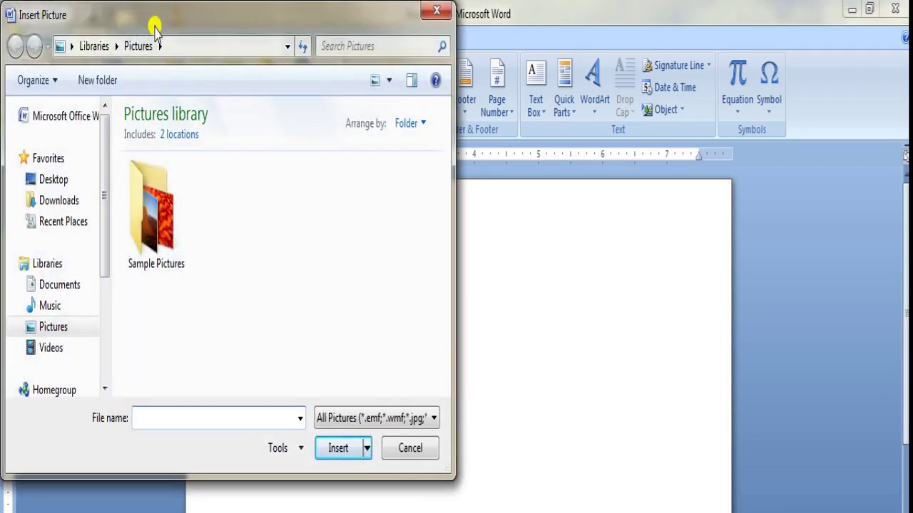
pyautogui.moveTo(159, 24); pyautogui.dragTo(418, 102)
pyautogui.moveTo(418, 68); pyautogui.dragTo(379, 77)
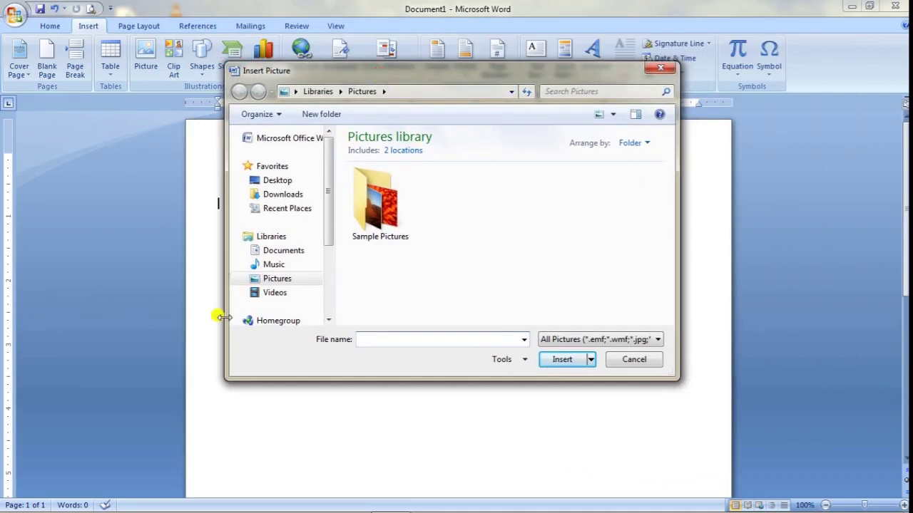
pyautogui.click(283, 282)
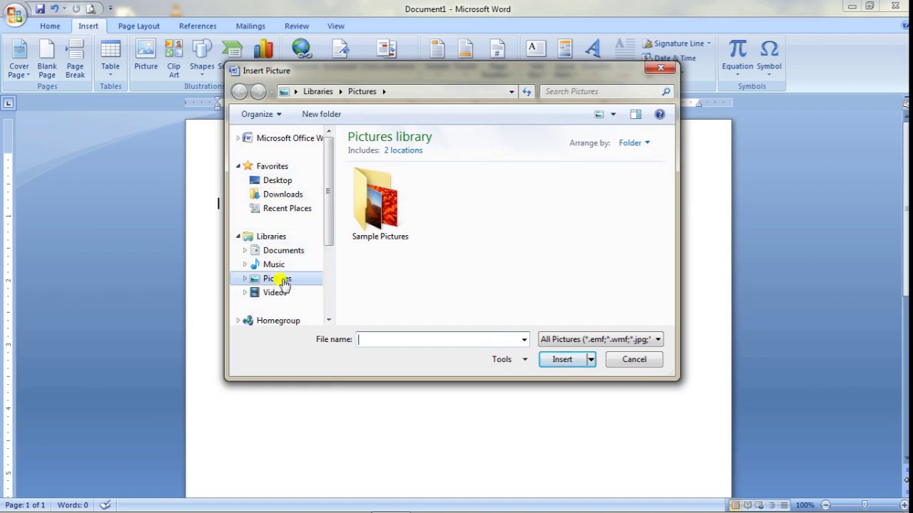
pyautogui.doubleClick(402, 205)
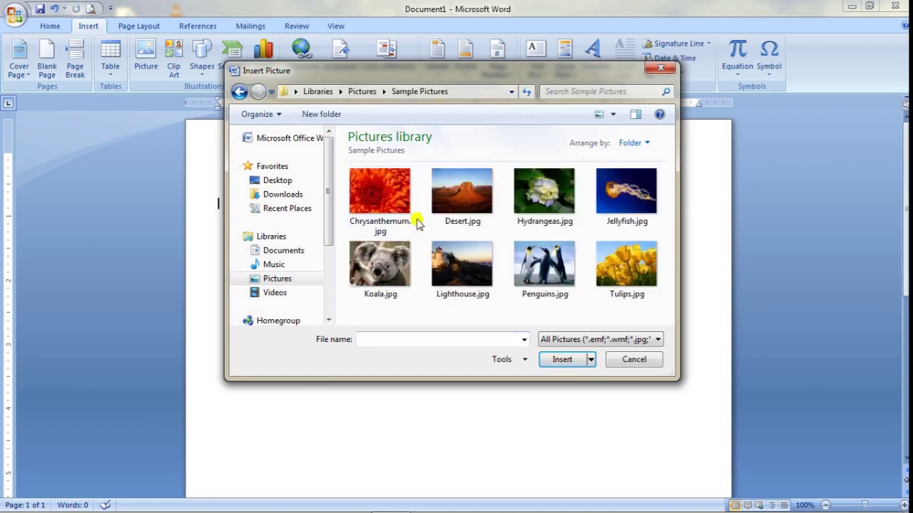
pyautogui.click(549, 265)
pyautogui.click(568, 361)
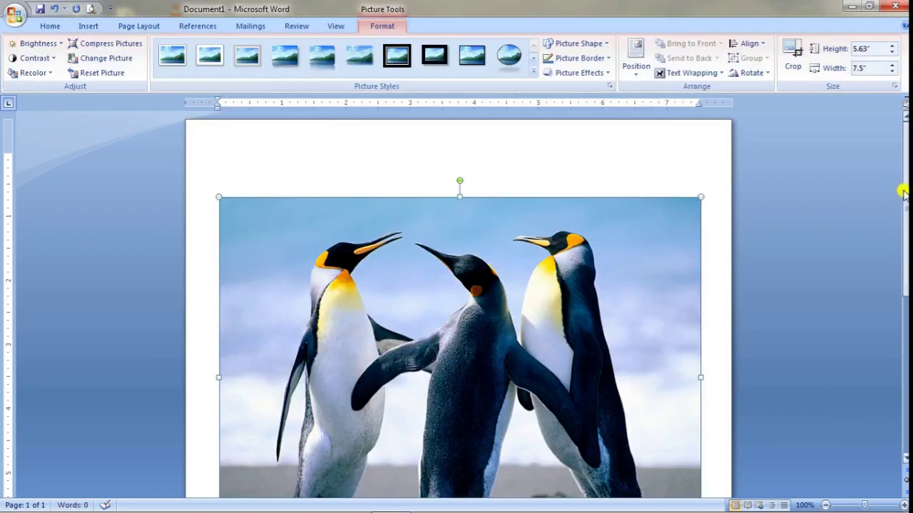
# Step: Shrink the penguins picture proportionally from a corner to about 2.98" high and 3.97" wide
pyautogui.moveTo(904, 193); pyautogui.dragTo(905, 224)
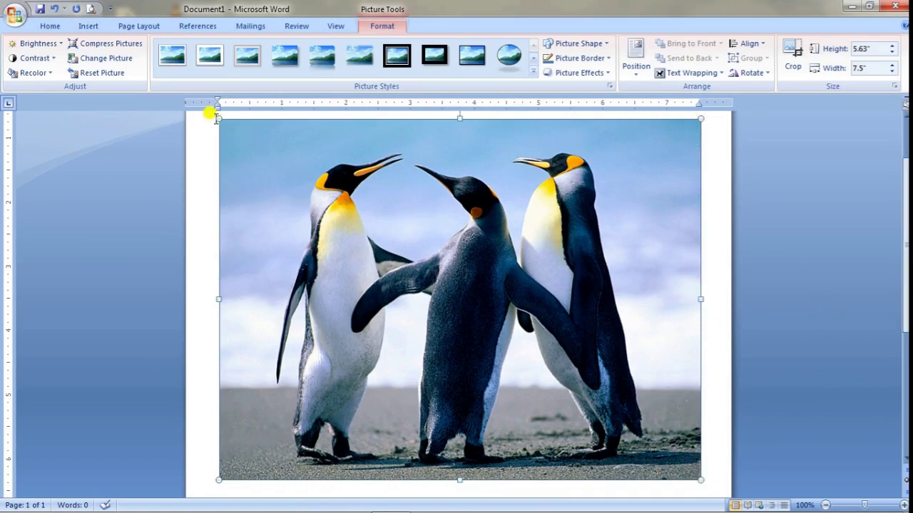
pyautogui.moveTo(219, 119); pyautogui.dragTo(467, 277)
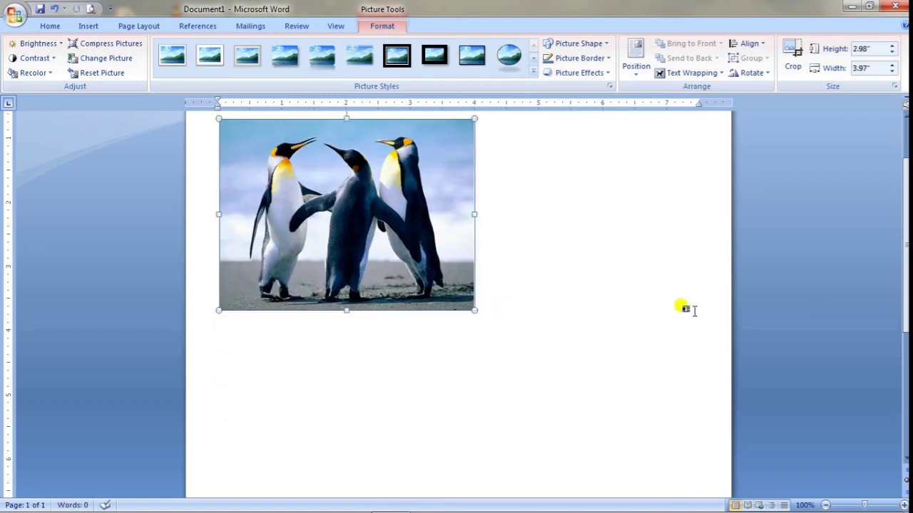
pyautogui.click(605, 278)
# Step: Apply the rounded-rectangle picture style with a reflection to the penguins picture and deselect it
pyautogui.click(398, 214)
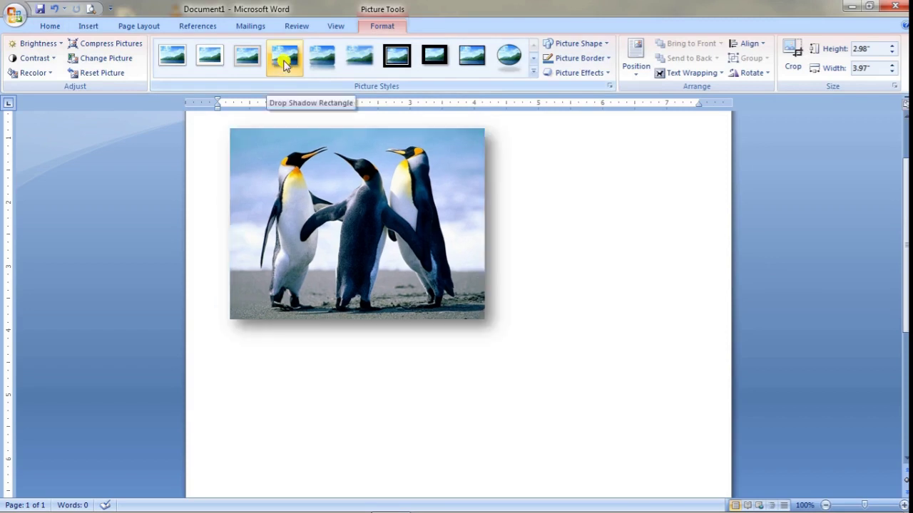
pyautogui.click(577, 211)
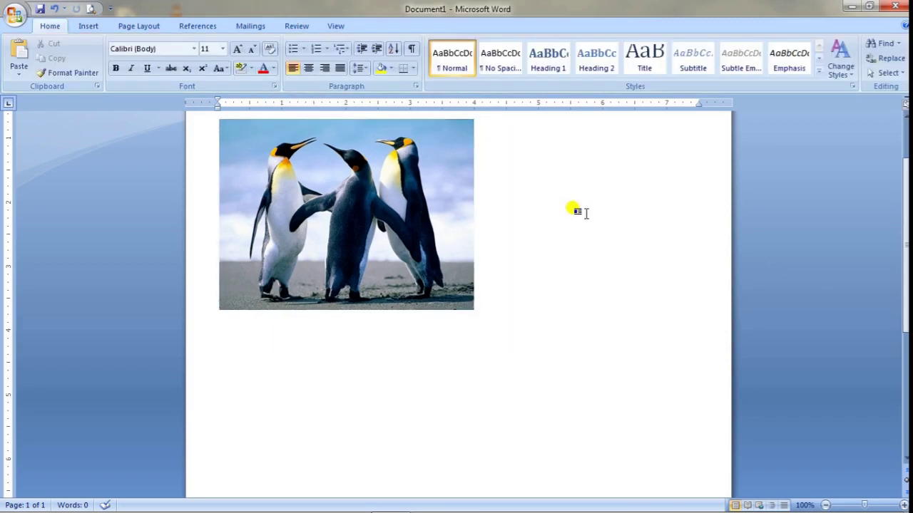
pyautogui.click(351, 201)
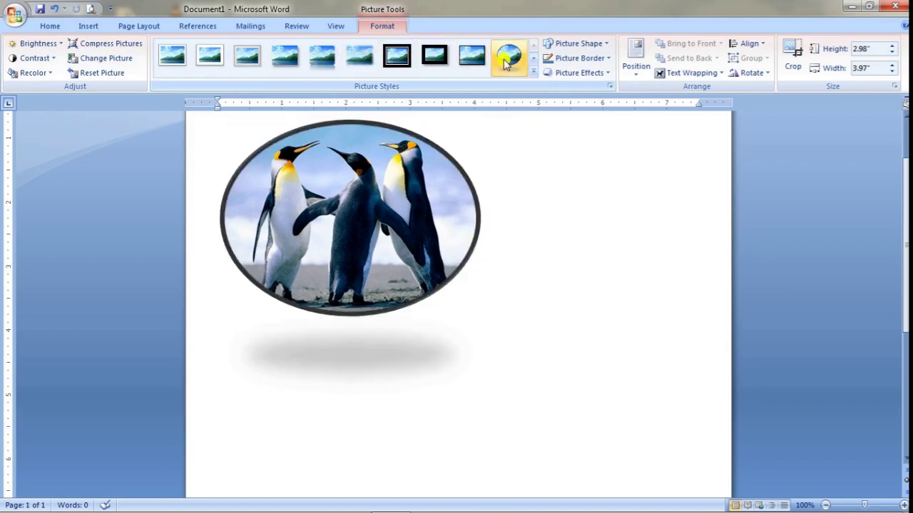
pyautogui.click(530, 72)
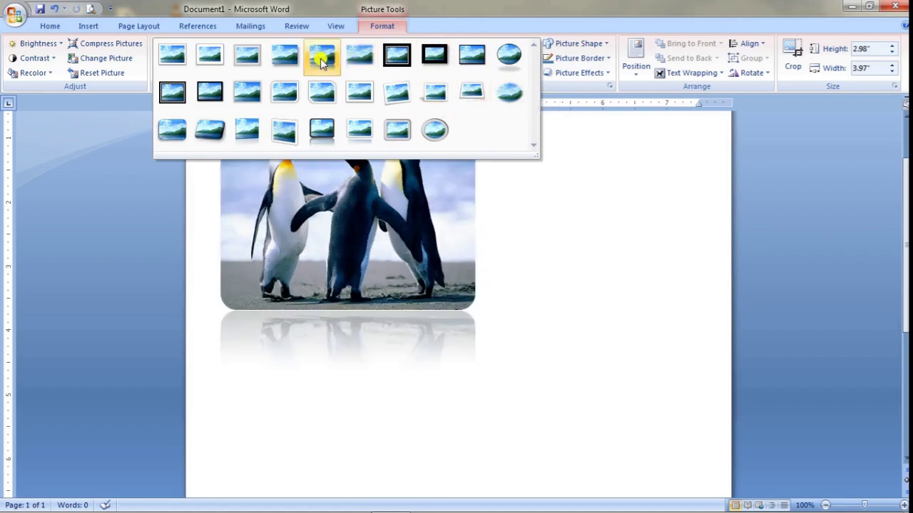
pyautogui.click(322, 61)
pyautogui.click(588, 264)
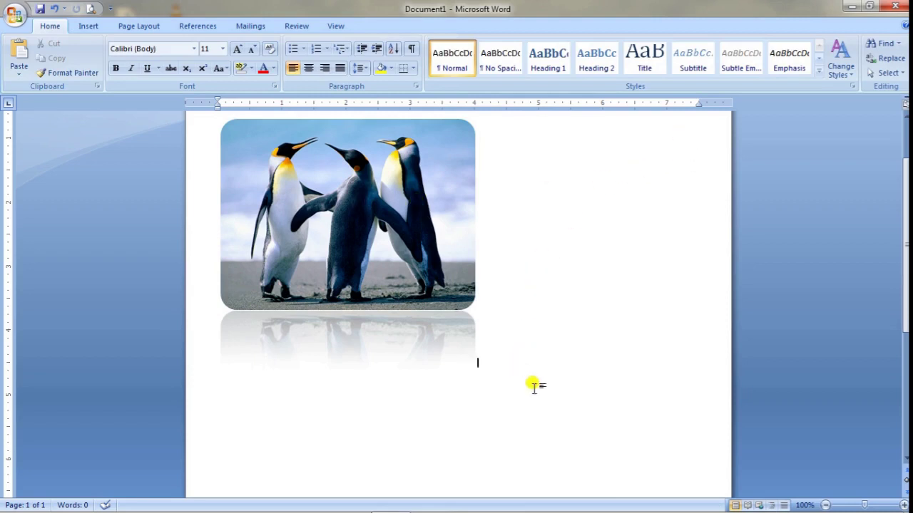
# Step: Try to move the in-line penguins picture toward the lower right of the page
pyautogui.moveTo(366, 229); pyautogui.dragTo(556, 372)
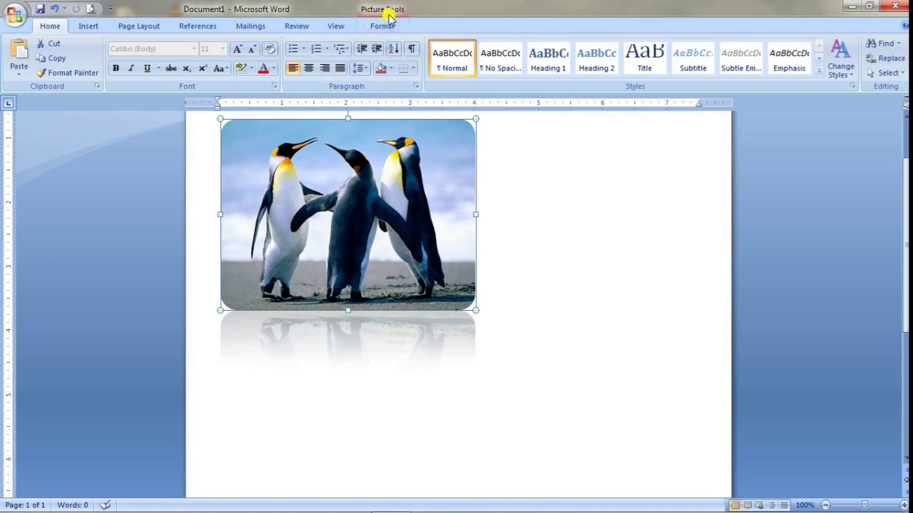
pyautogui.click(630, 274)
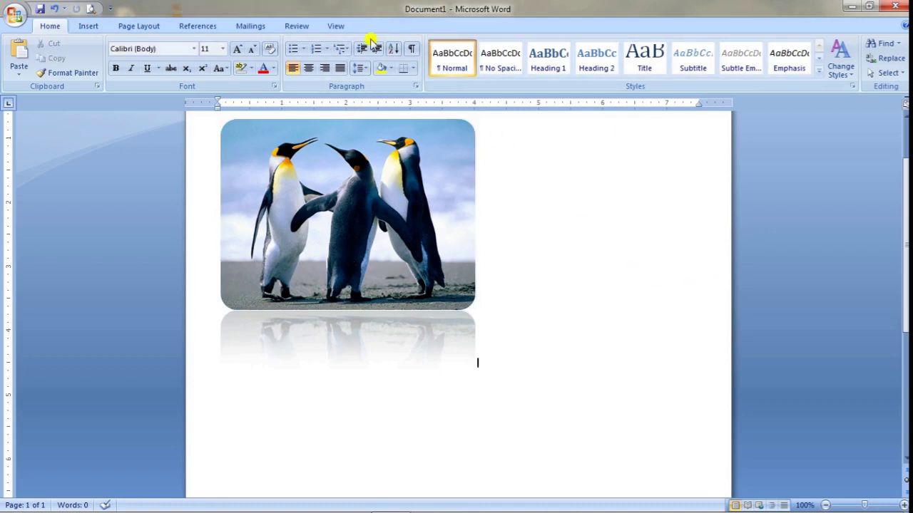
# Step: Set the text wrapping of the penguins picture to Tight
pyautogui.click(360, 187)
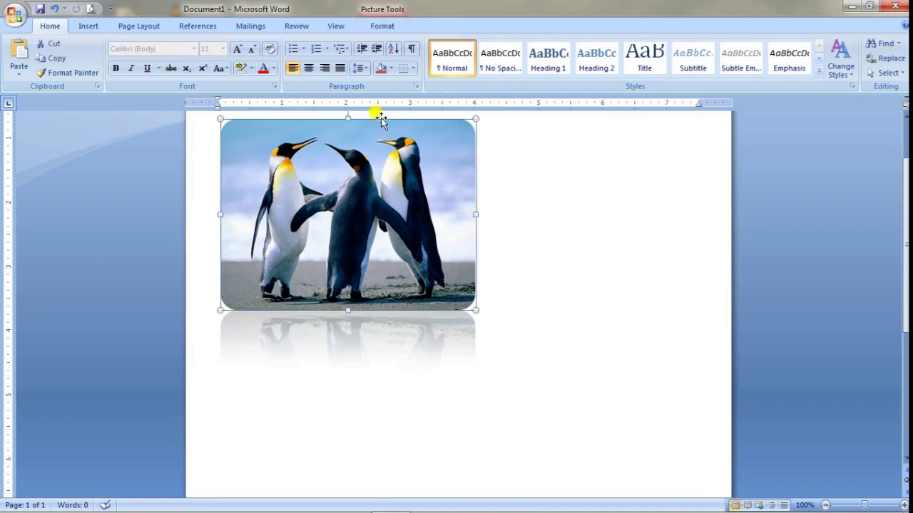
pyautogui.click(382, 27)
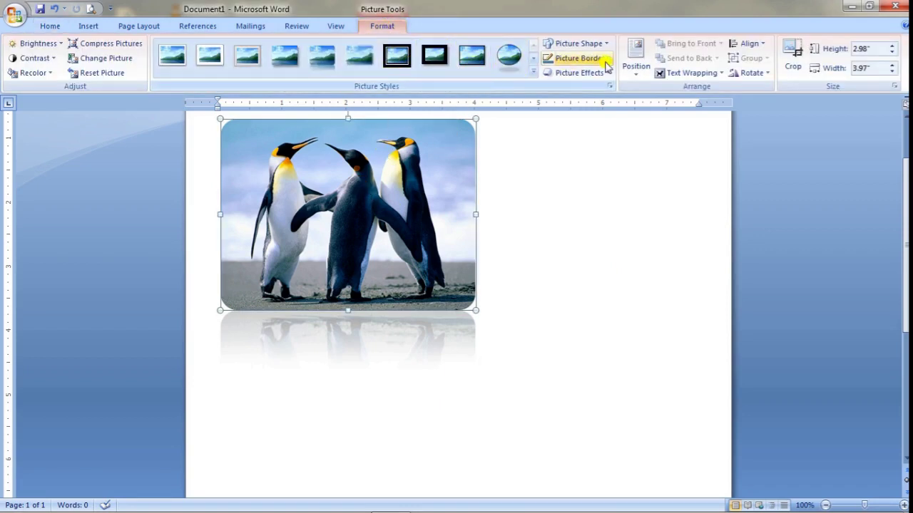
pyautogui.click(698, 74)
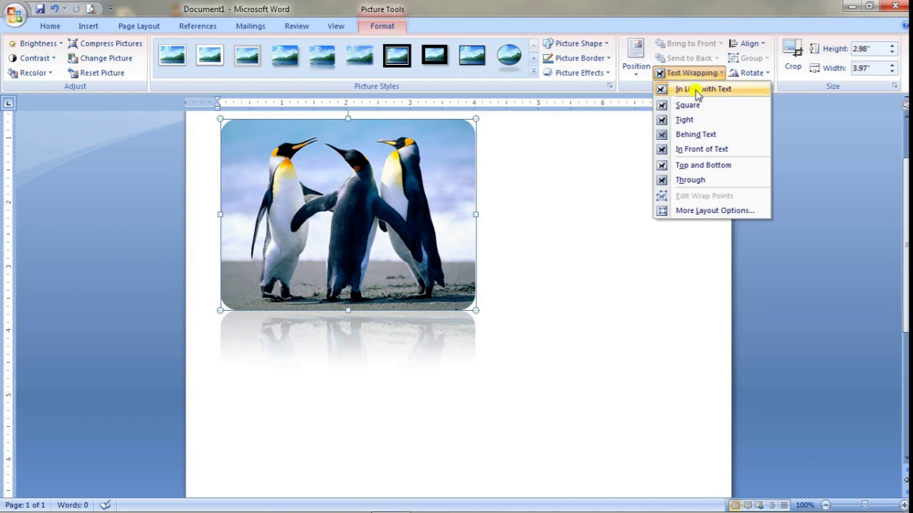
pyautogui.click(686, 120)
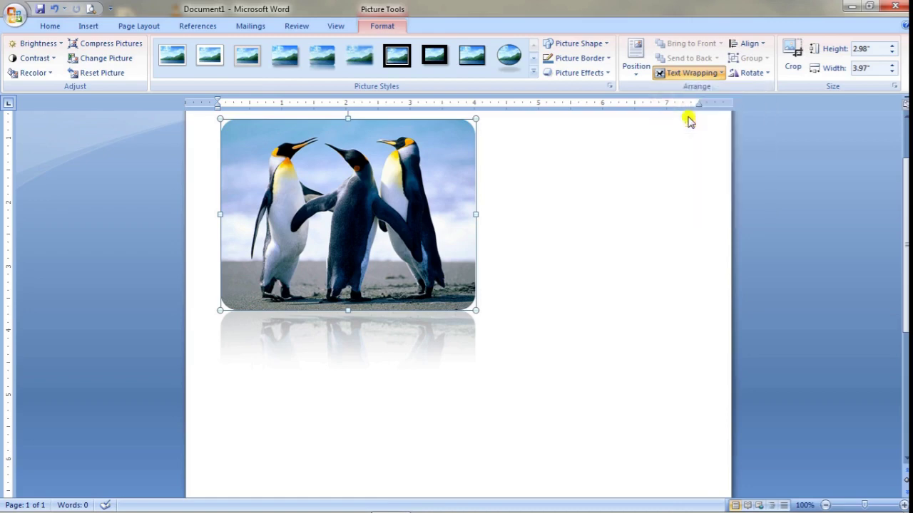
pyautogui.click(589, 251)
# Step: Move the penguins picture to about the horizontal centre of the page
pyautogui.moveTo(393, 220); pyautogui.dragTo(477, 184)
pyautogui.moveTo(477, 188); pyautogui.dragTo(472, 213)
pyautogui.click(691, 72)
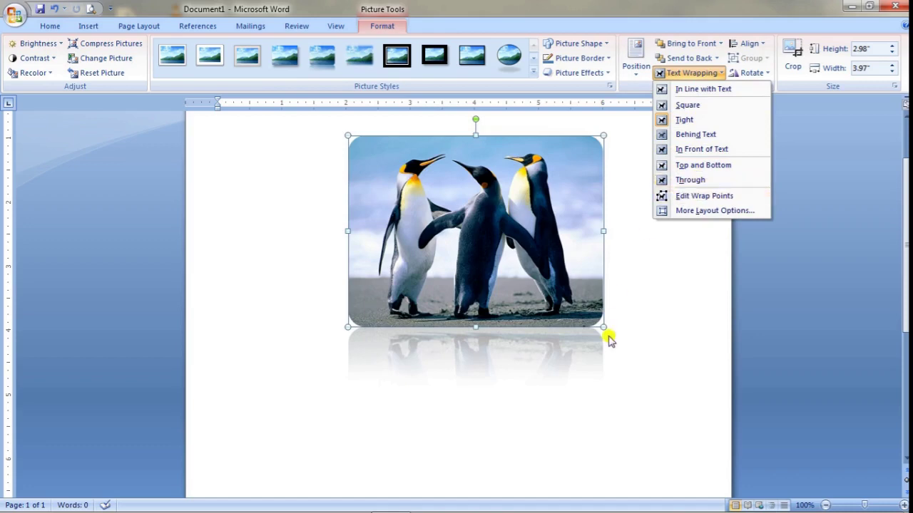
pyautogui.click(589, 381)
pyautogui.moveTo(454, 289); pyautogui.dragTo(482, 212)
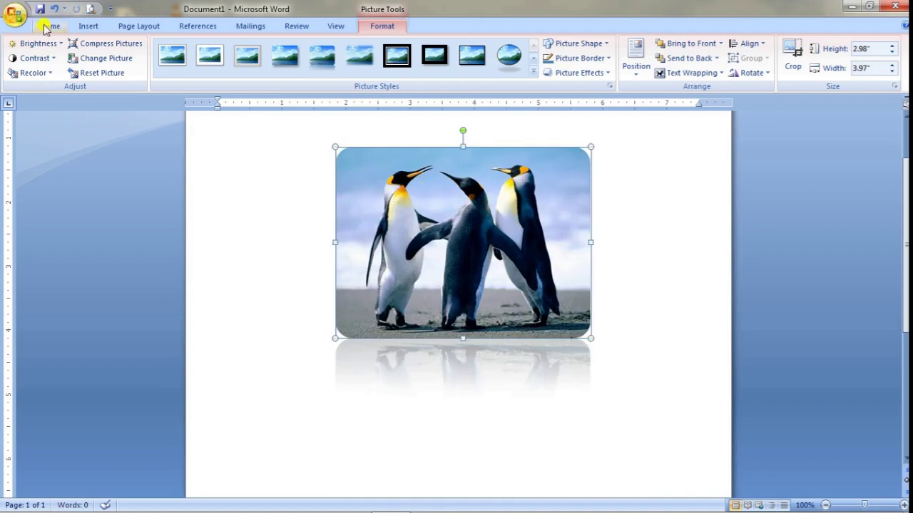
# Step: Change the shape of the penguins picture to the Basic Shapes heart
pyautogui.click(608, 45)
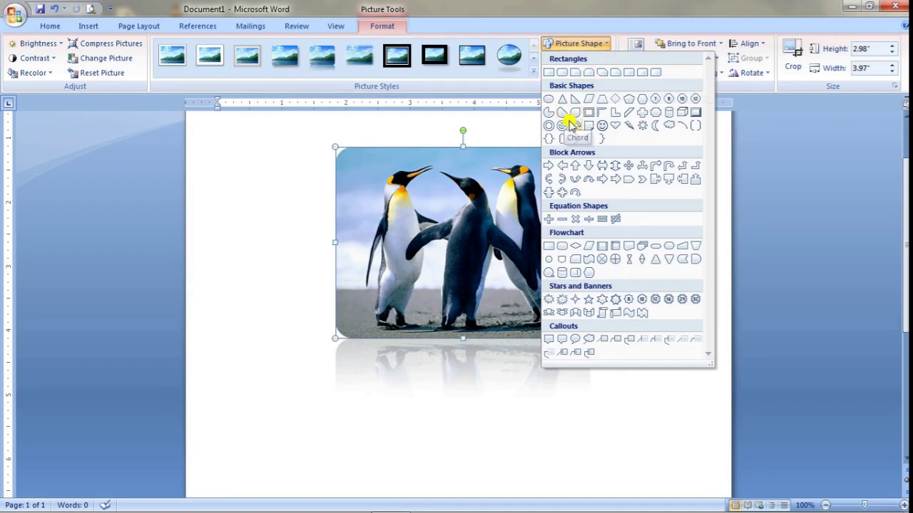
pyautogui.click(615, 126)
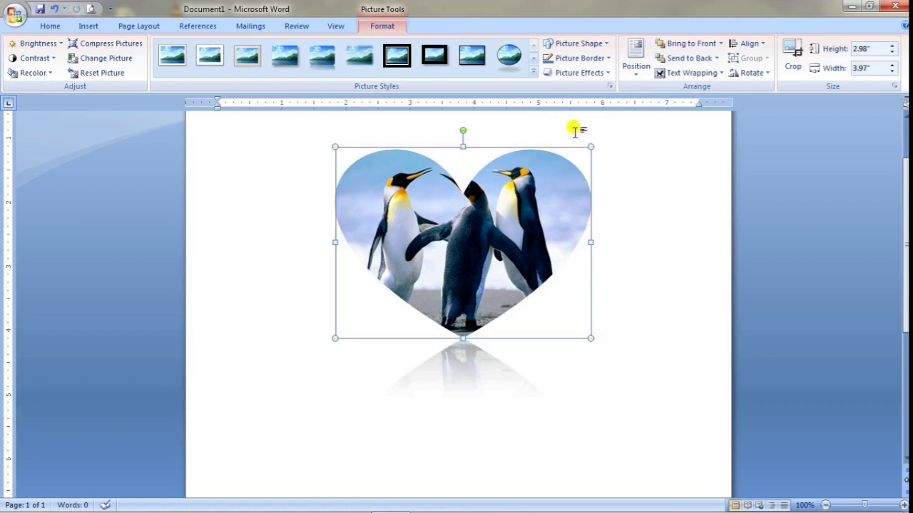
# Step: Change the penguins picture's shape to a plain rectangle and give it a dark red border
pyautogui.click(605, 43)
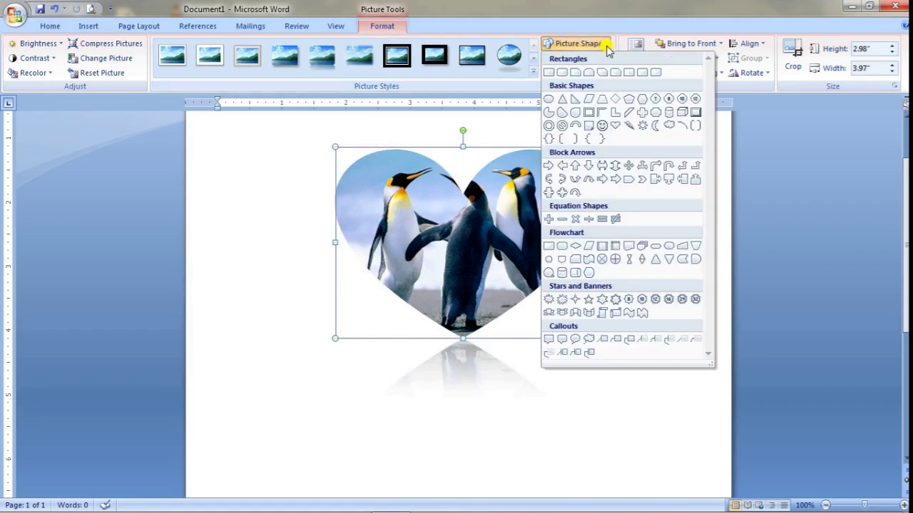
pyautogui.click(549, 72)
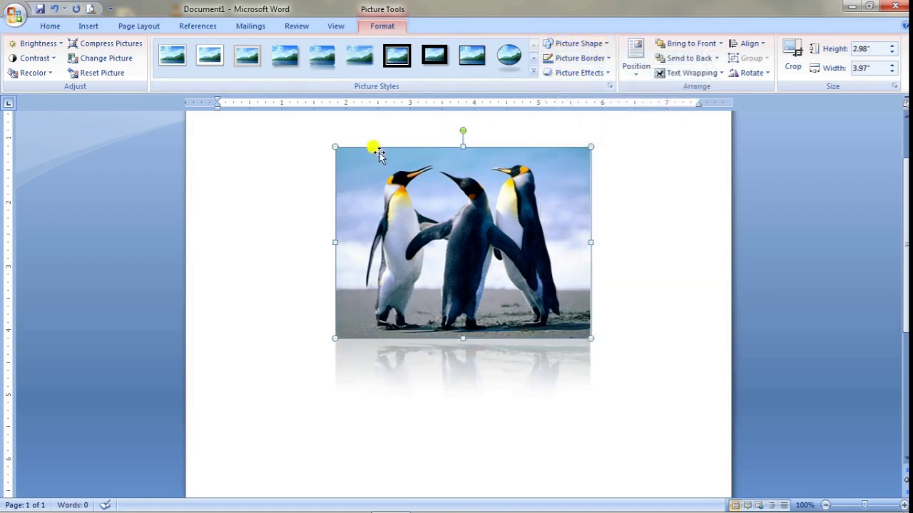
pyautogui.click(612, 59)
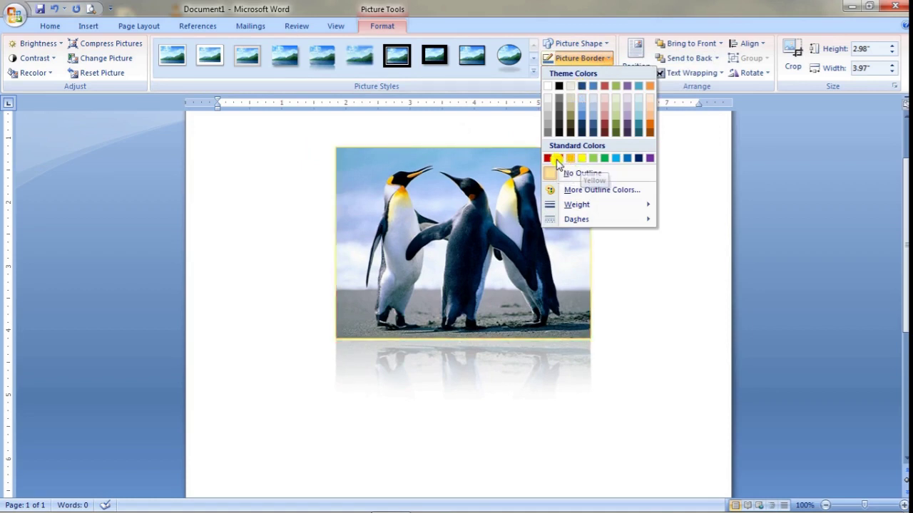
pyautogui.click(547, 161)
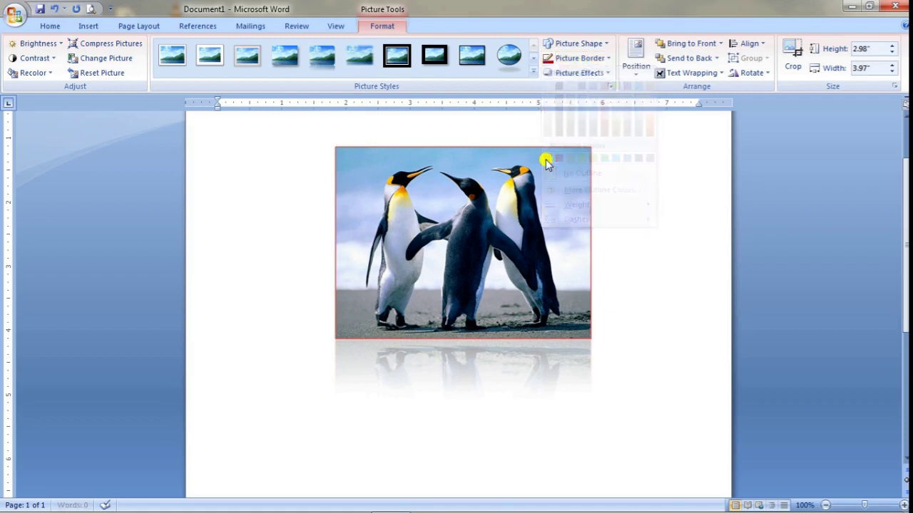
# Step: Look through the Preset and Shadow picture effects available for the penguins picture without applying any
pyautogui.click(608, 74)
pyautogui.moveTo(607, 93)
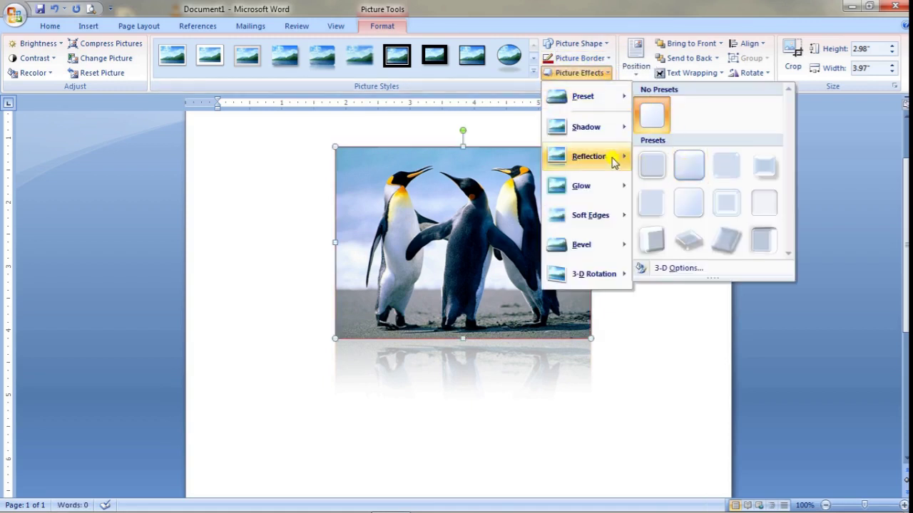
pyautogui.moveTo(613, 130)
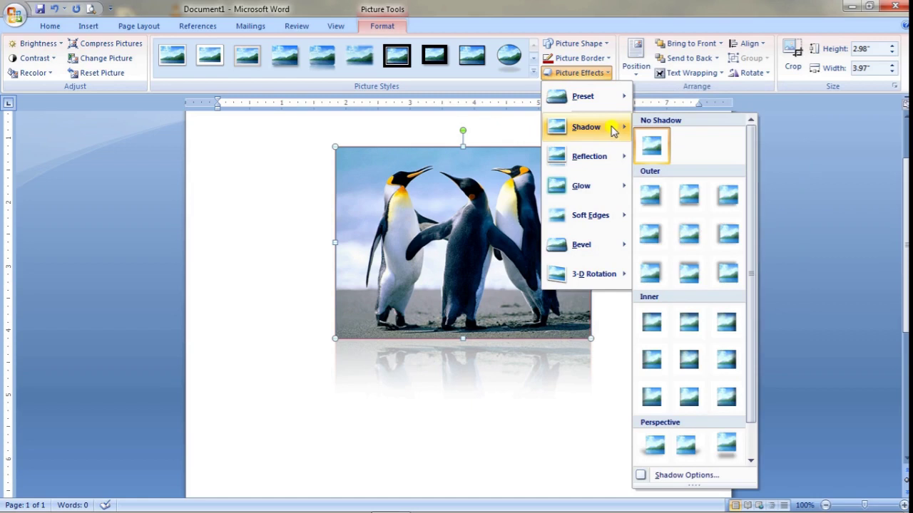
pyautogui.click(279, 198)
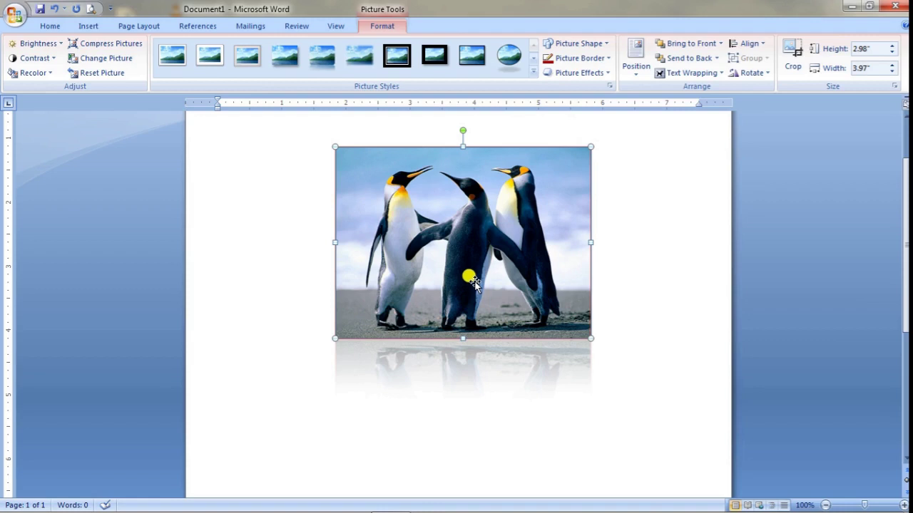
pyautogui.click(435, 399)
pyautogui.click(459, 289)
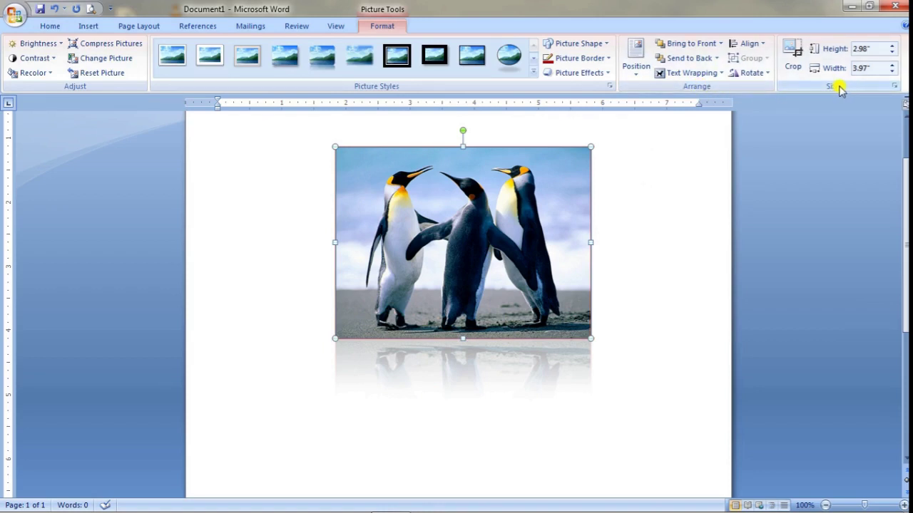
# Step: Crop the right side of the penguins picture to a width of about 2.53"
pyautogui.click(795, 66)
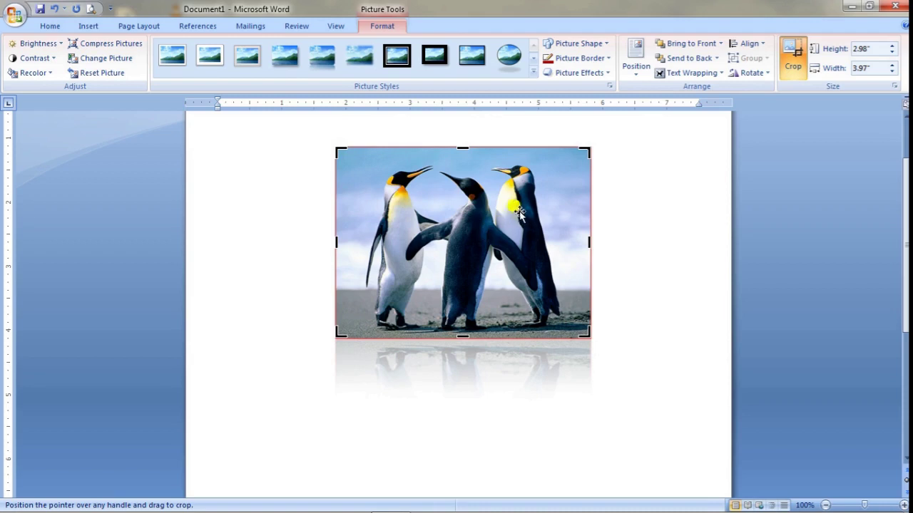
pyautogui.moveTo(589, 243); pyautogui.dragTo(491, 237)
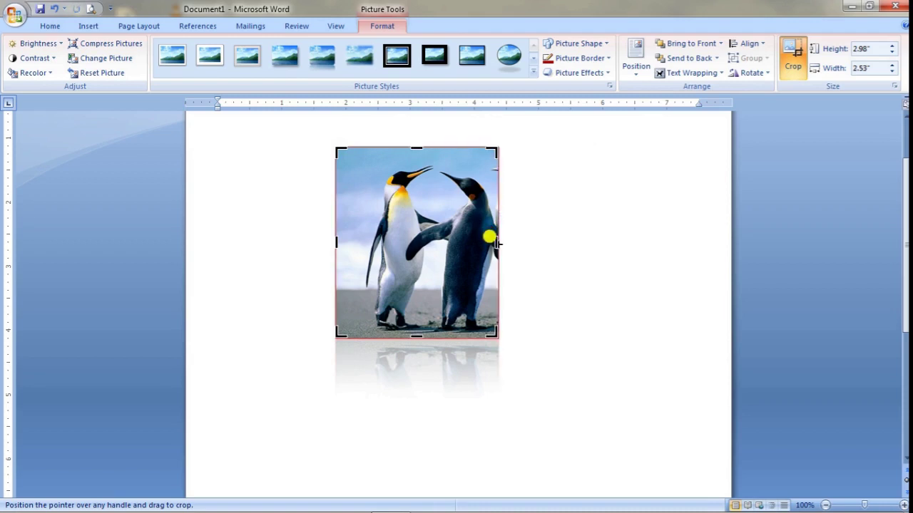
pyautogui.click(573, 244)
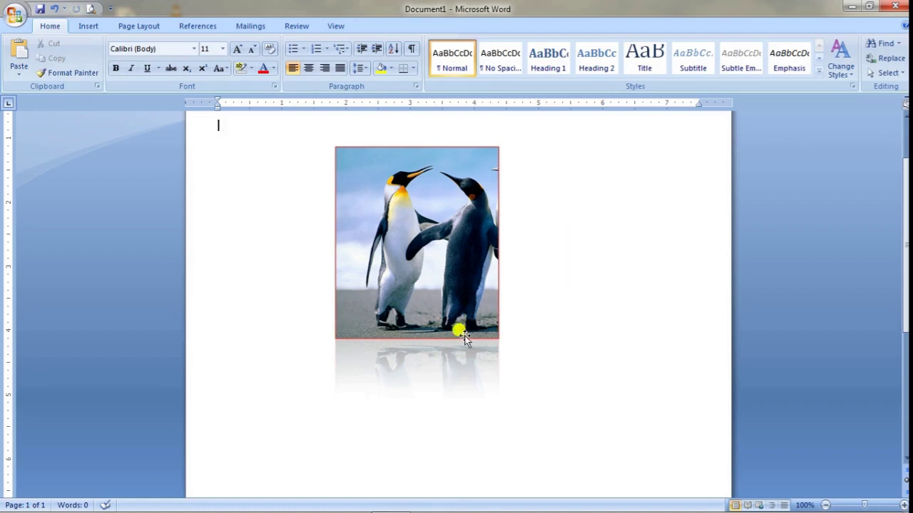
# Step: Delete the cropped penguins picture from the page
pyautogui.click(476, 218)
pyautogui.doubleClick(478, 221)
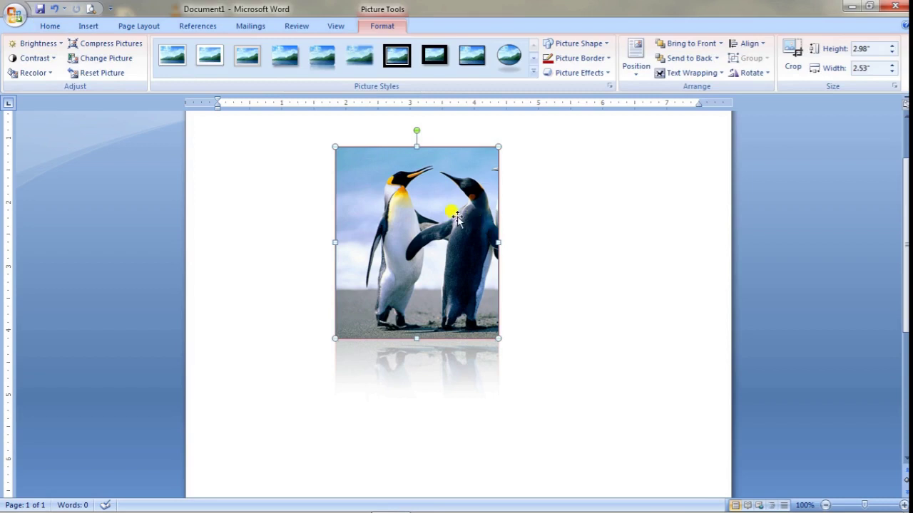
pyautogui.press('Delete')
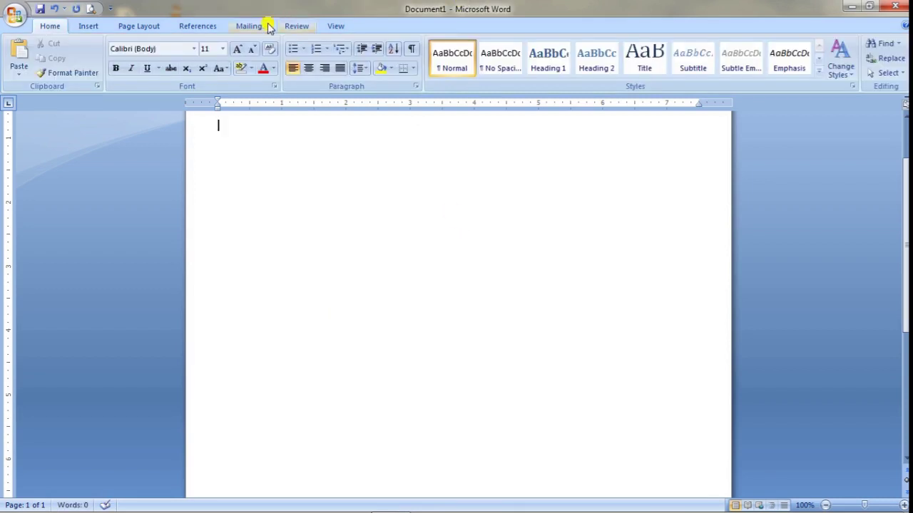
# Step: Search for clip art with no keyword across all media file types, including the Microsoft Office Online images
pyautogui.click(88, 28)
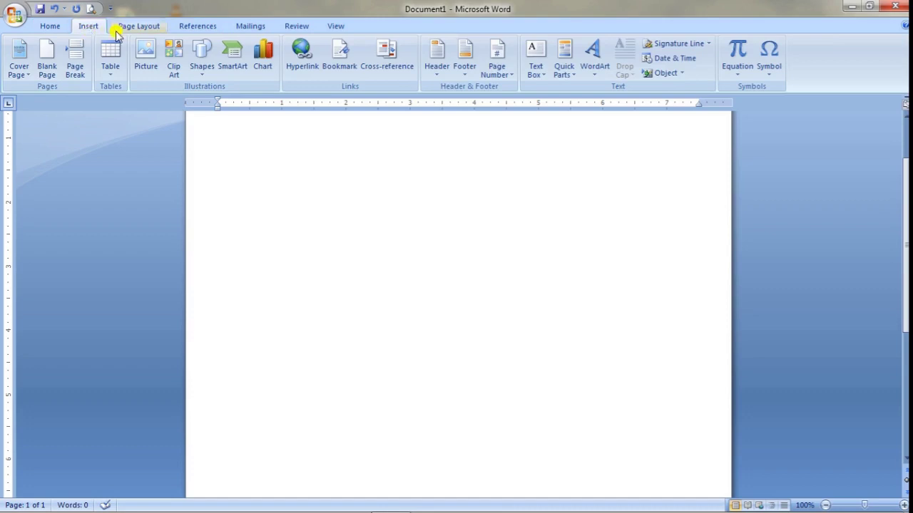
pyautogui.click(179, 72)
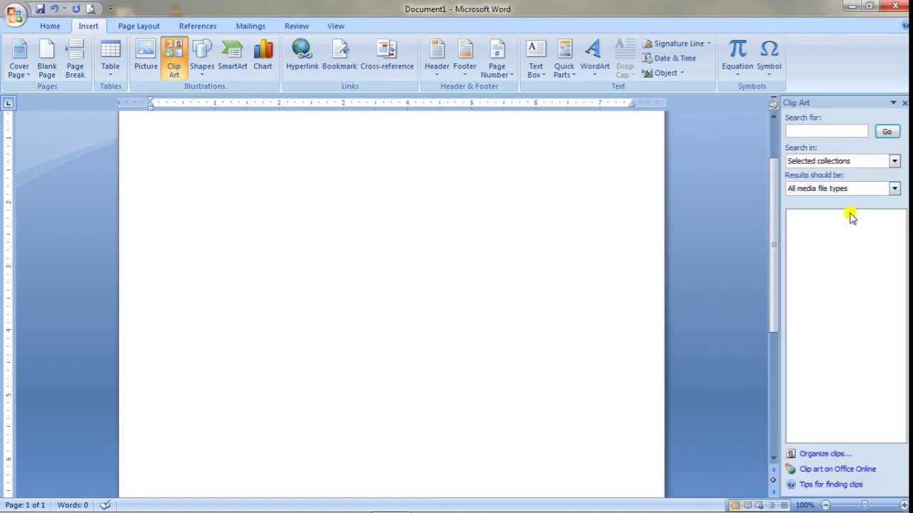
pyautogui.click(839, 129)
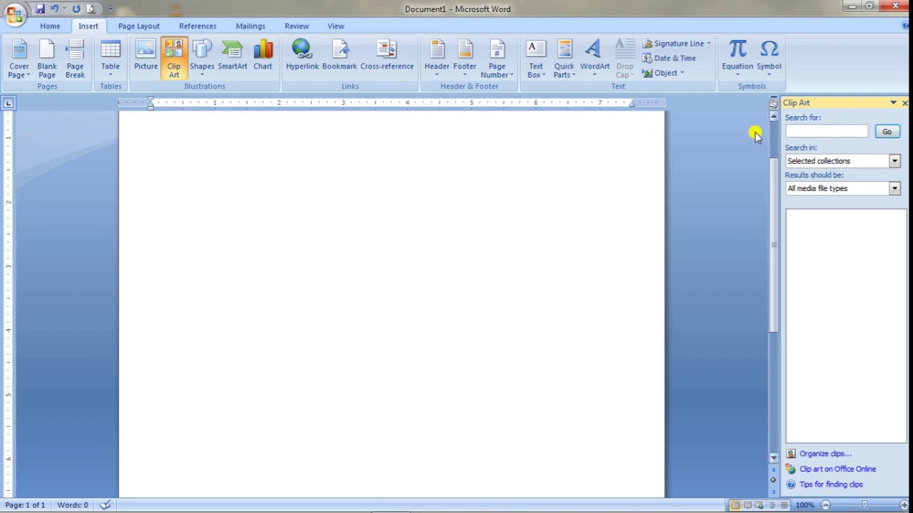
pyautogui.click(886, 133)
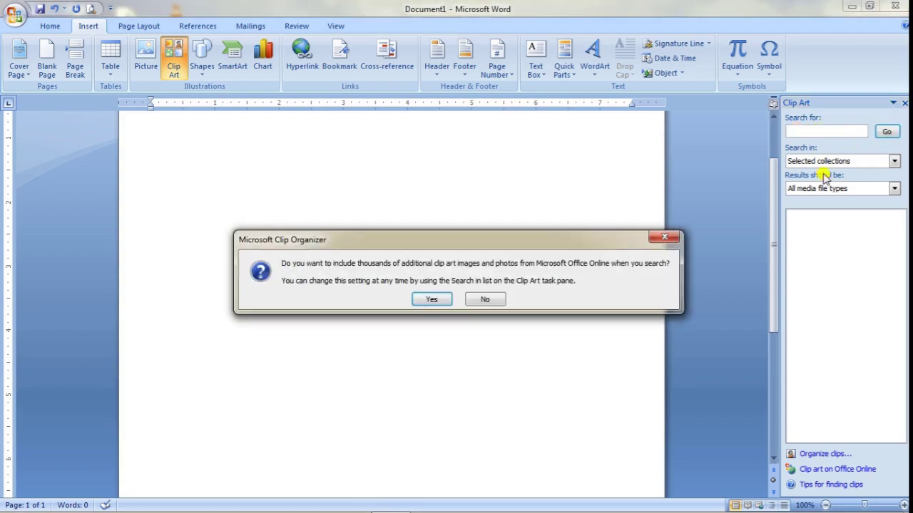
pyautogui.click(434, 298)
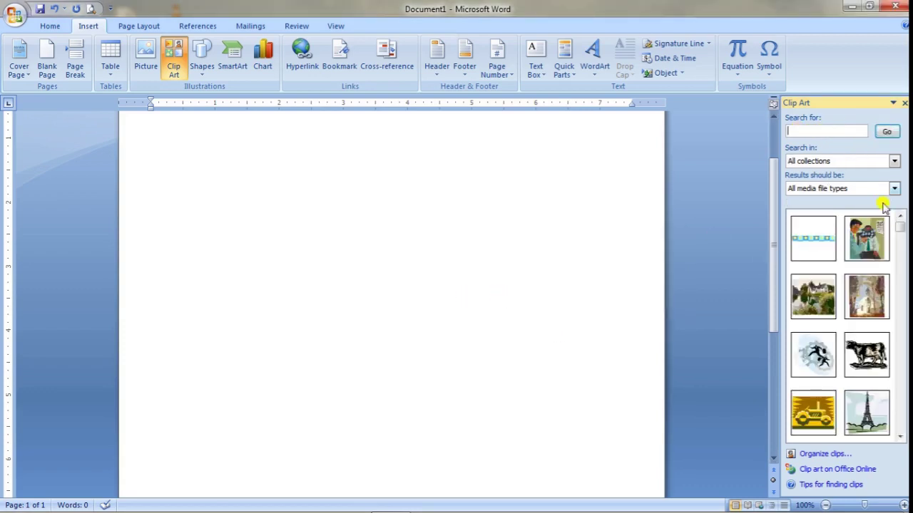
# Step: Insert four clip arts into the document: the candles, the hammer, the blue circuit and the black Rx mortar
pyautogui.moveTo(898, 228)
pyautogui.mouseDown()
pyautogui.moveTo(902, 267)
pyautogui.moveTo(902, 242)
pyautogui.mouseUp()
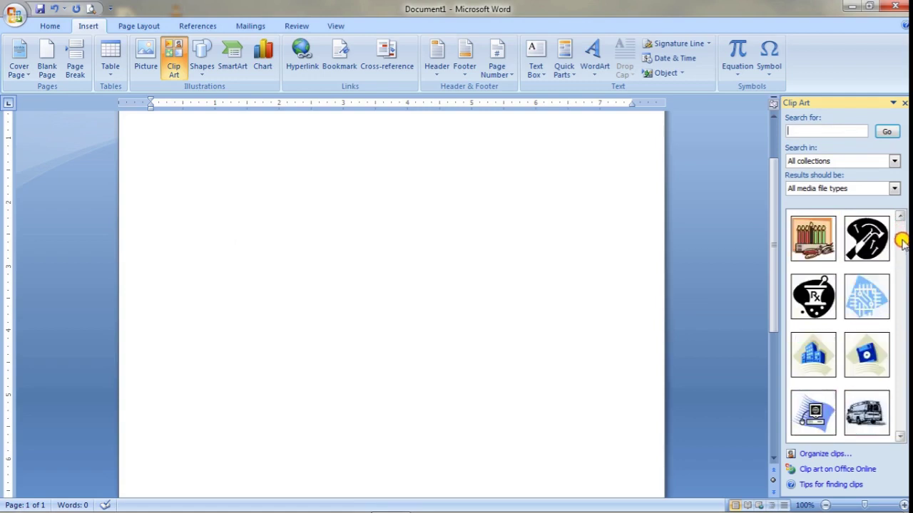
pyautogui.click(813, 239)
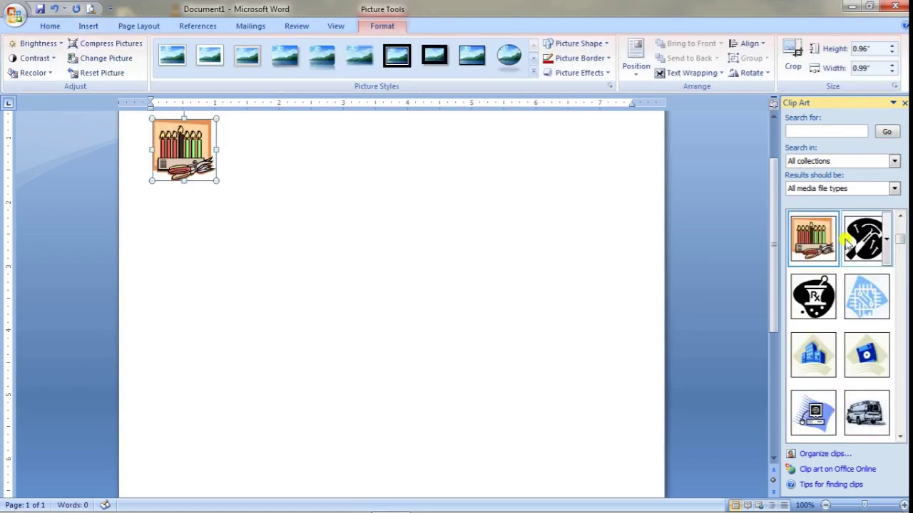
pyautogui.click(865, 239)
pyautogui.click(866, 295)
pyautogui.click(812, 294)
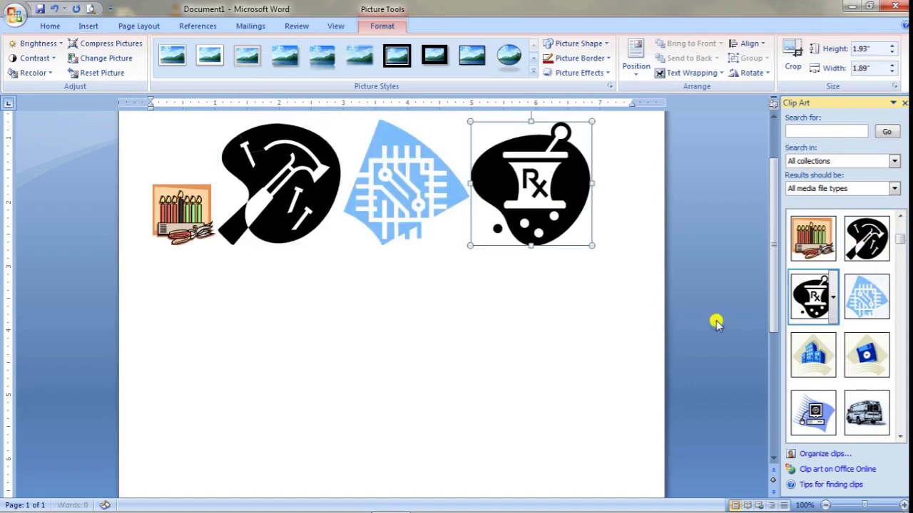
# Step: Try to move the in-line candles clip art down the page
pyautogui.click(143, 207)
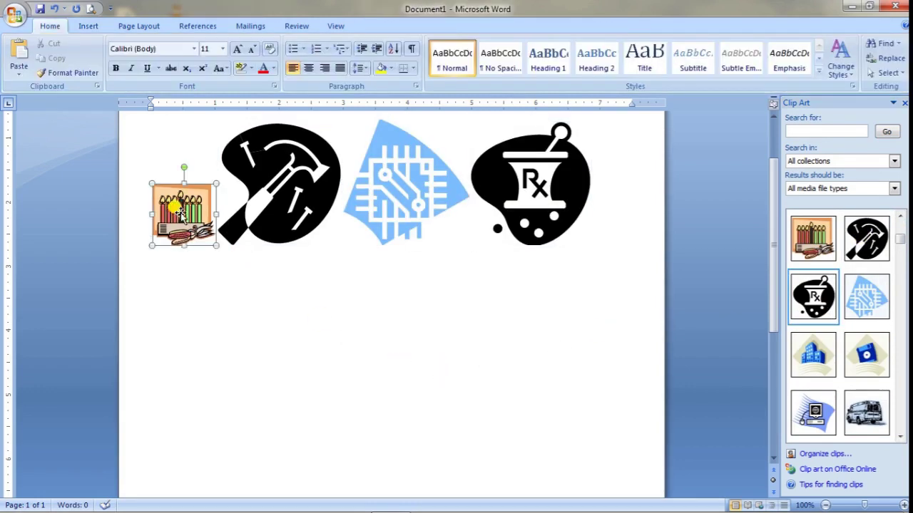
pyautogui.click(317, 198)
pyautogui.moveTo(179, 204); pyautogui.dragTo(177, 355)
pyautogui.click(190, 214)
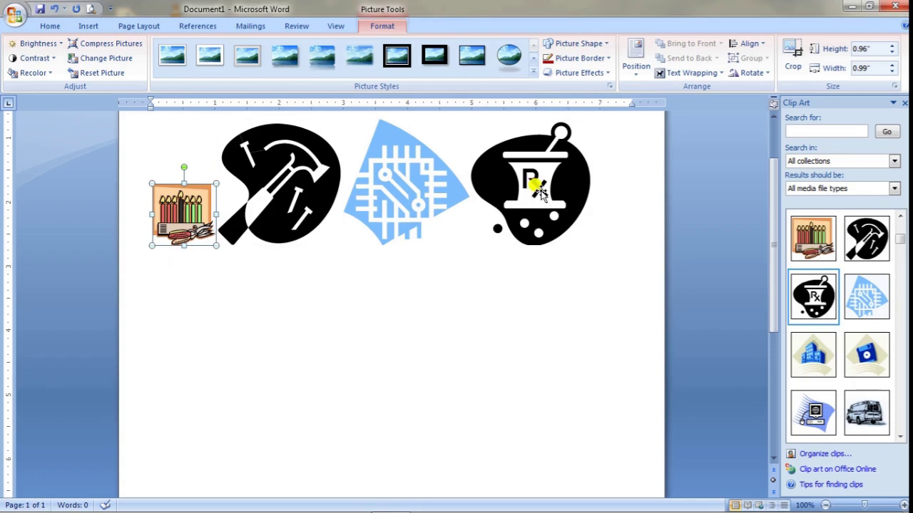
# Step: Cut the blue circuit and the Rx mortar clip arts from the page
pyautogui.rightClick(388, 191)
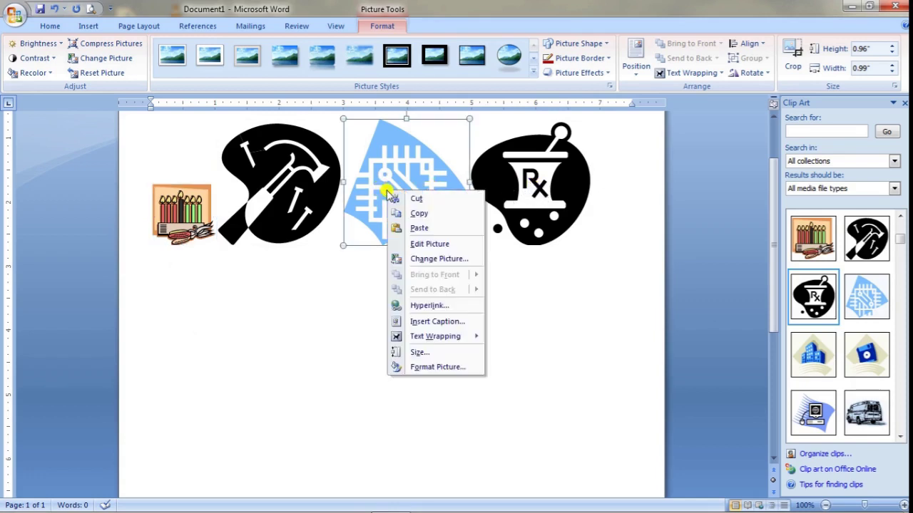
pyautogui.click(399, 199)
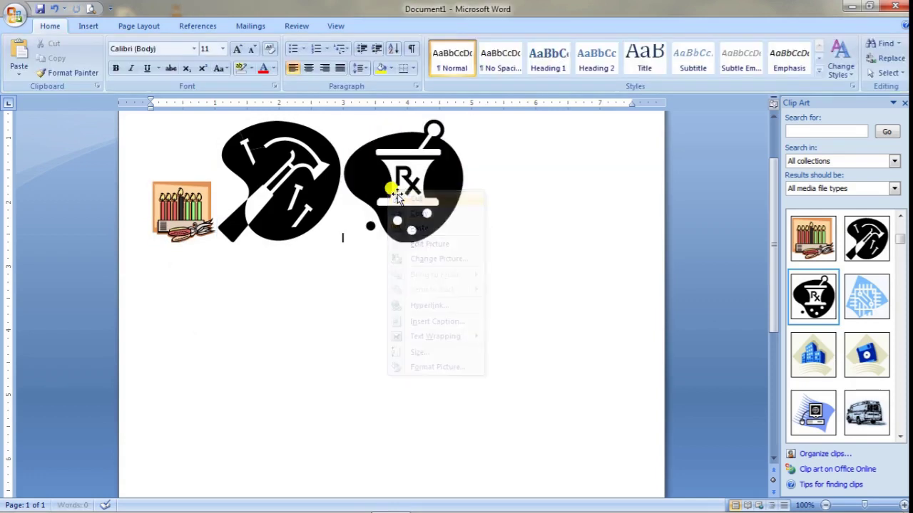
pyautogui.rightClick(404, 180)
pyautogui.click(421, 187)
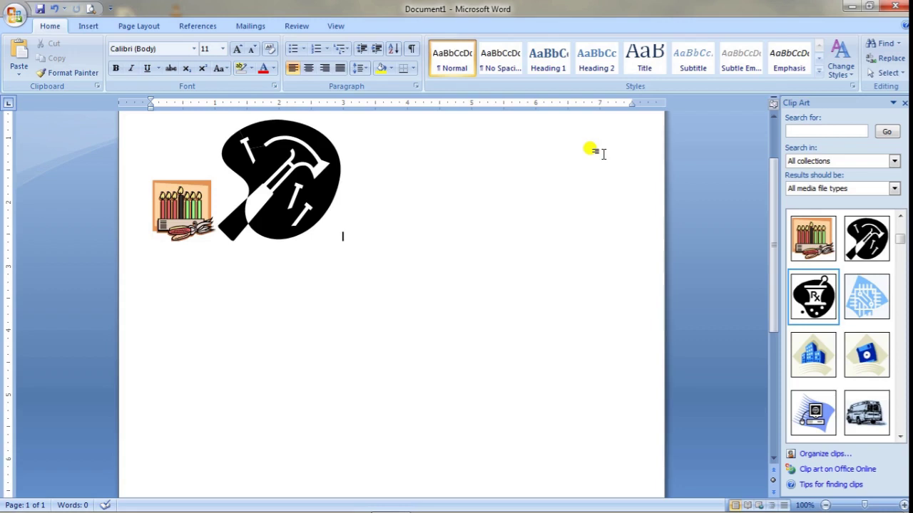
# Step: Set the text wrapping of the candles clip art to Behind Text
pyautogui.click(197, 203)
pyautogui.click(383, 26)
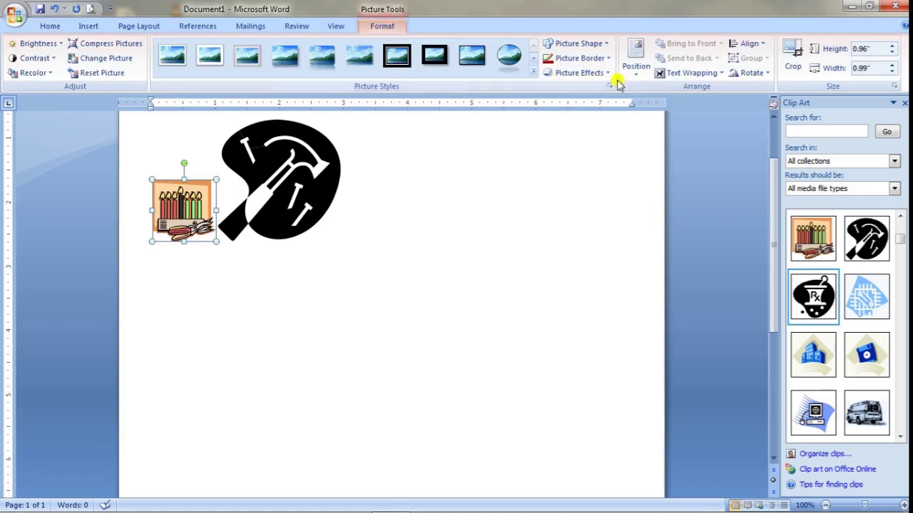
pyautogui.click(697, 74)
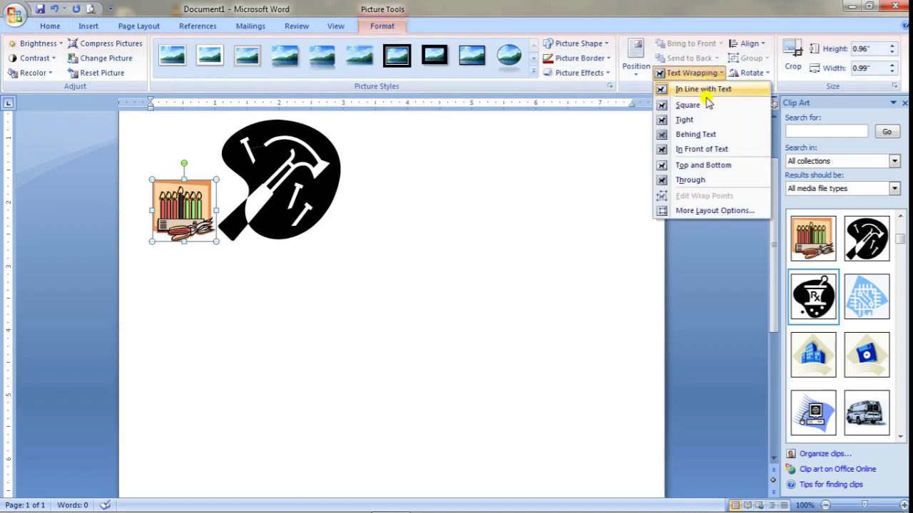
pyautogui.click(702, 135)
pyautogui.moveTo(154, 187); pyautogui.dragTo(253, 187)
# Step: Set the hammer clip art's text wrapping to Square and move the candles clip art to the right of it
pyautogui.click(691, 73)
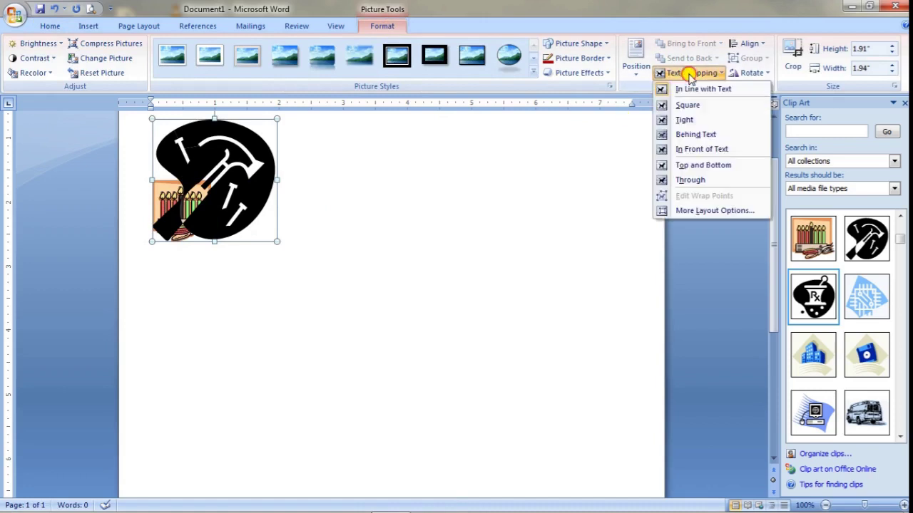
pyautogui.click(690, 105)
pyautogui.moveTo(310, 204); pyautogui.dragTo(504, 204)
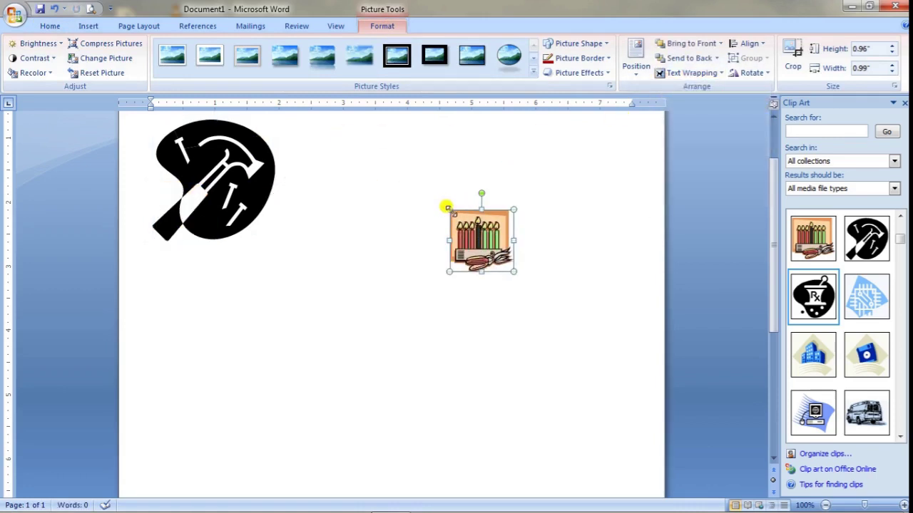
# Step: Enlarge the candles clip art to about 1.95" by 2.01" and place it at the left margin with the hammer clip art on its right
pyautogui.moveTo(447, 208); pyautogui.dragTo(382, 145)
pyautogui.moveTo(476, 191); pyautogui.dragTo(381, 171)
pyautogui.moveTo(217, 182); pyautogui.dragTo(407, 220)
pyautogui.click(467, 316)
pyautogui.click(535, 273)
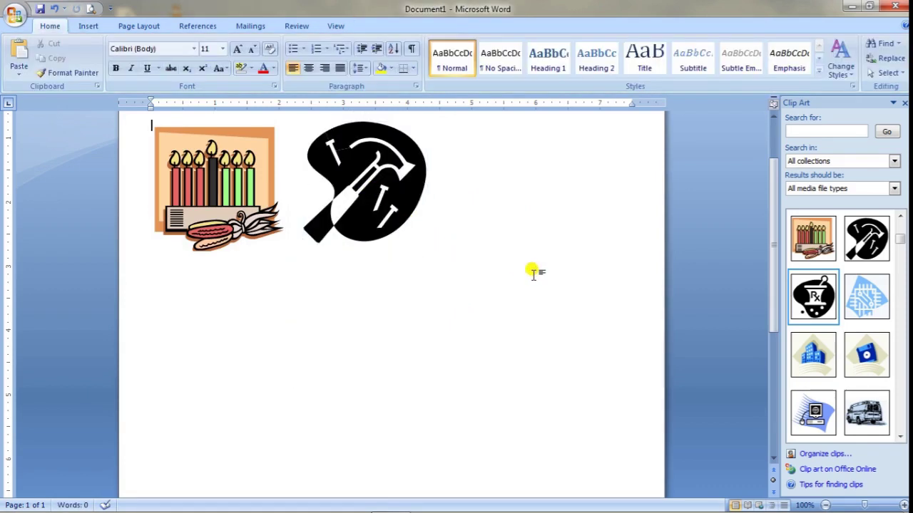
pyautogui.click(342, 183)
pyautogui.click(221, 176)
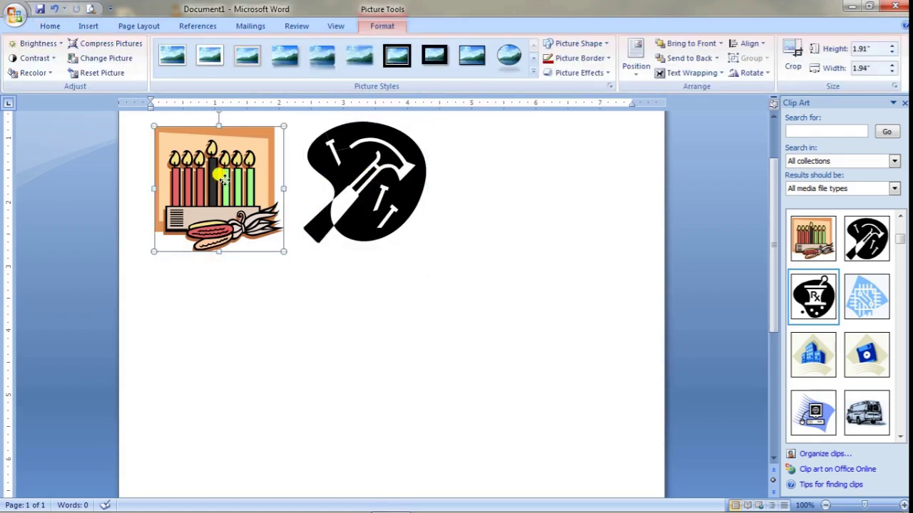
pyautogui.click(339, 180)
pyautogui.click(233, 175)
pyautogui.click(395, 174)
# Step: Close the Clip Art pane and delete the candles clip art from the page
pyautogui.click(233, 173)
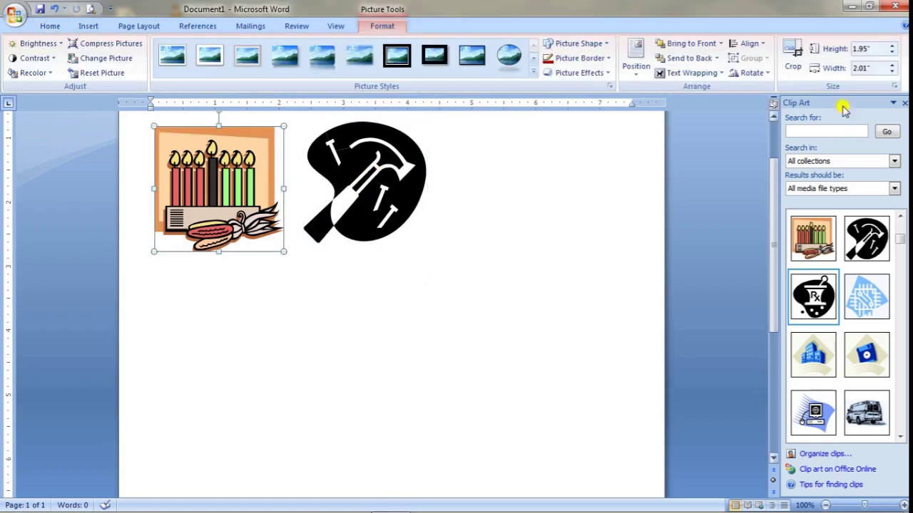
pyautogui.click(904, 102)
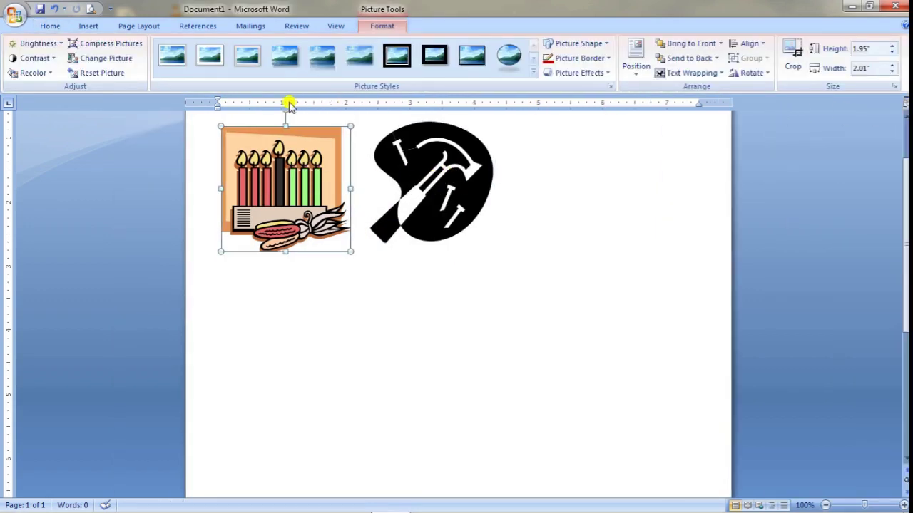
pyautogui.press('Delete')
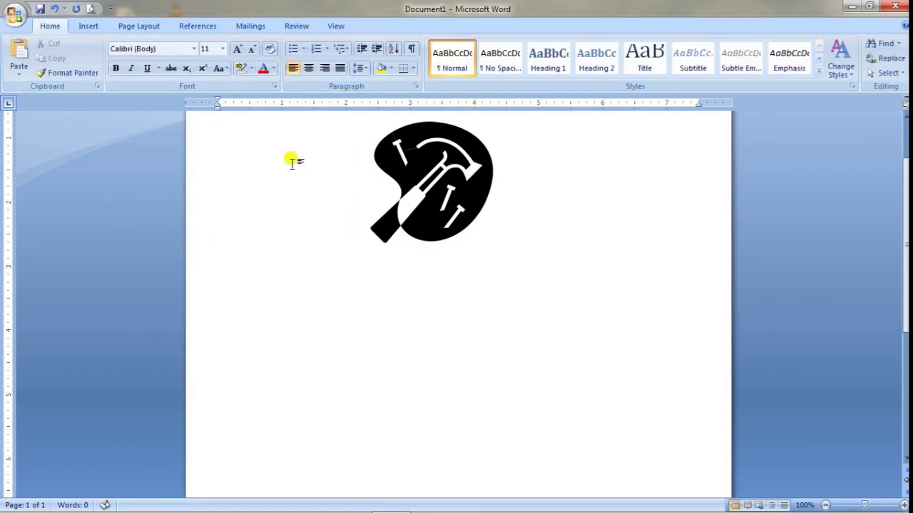
# Step: Delete the hammer clip art and draw a Smiley Face shape about 3.49" high and 4.37" wide on the page
pyautogui.click(418, 163)
pyautogui.press('Delete')
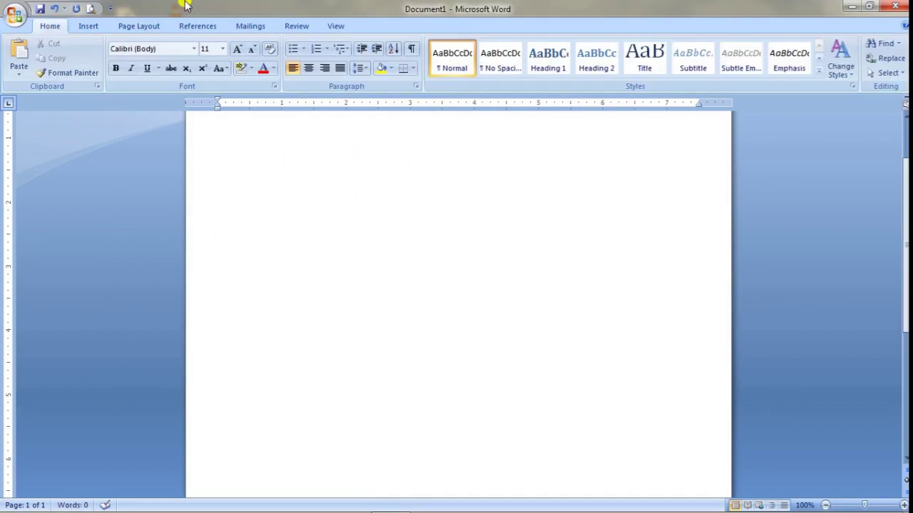
pyautogui.click(93, 27)
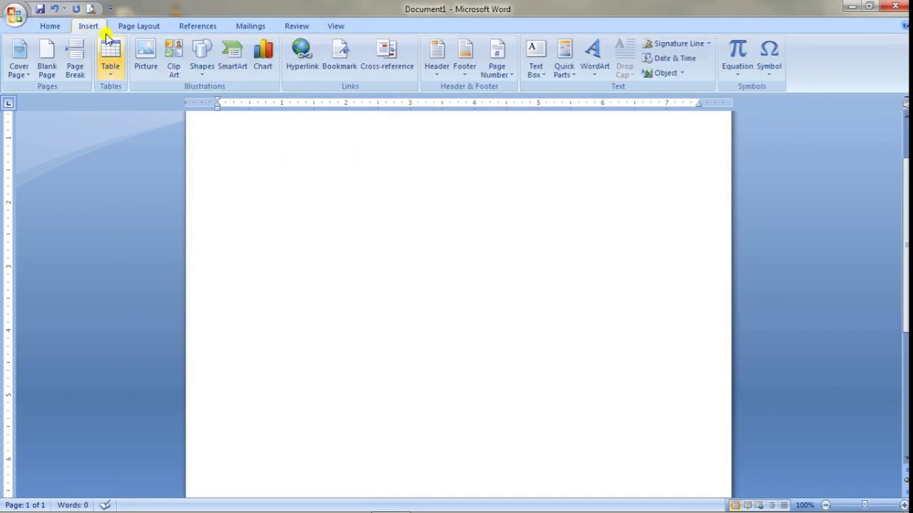
pyautogui.click(204, 68)
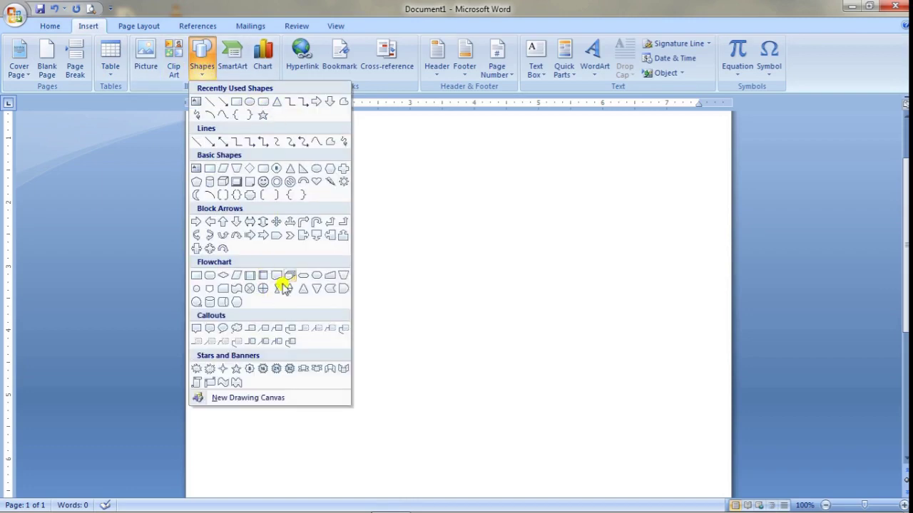
pyautogui.click(263, 181)
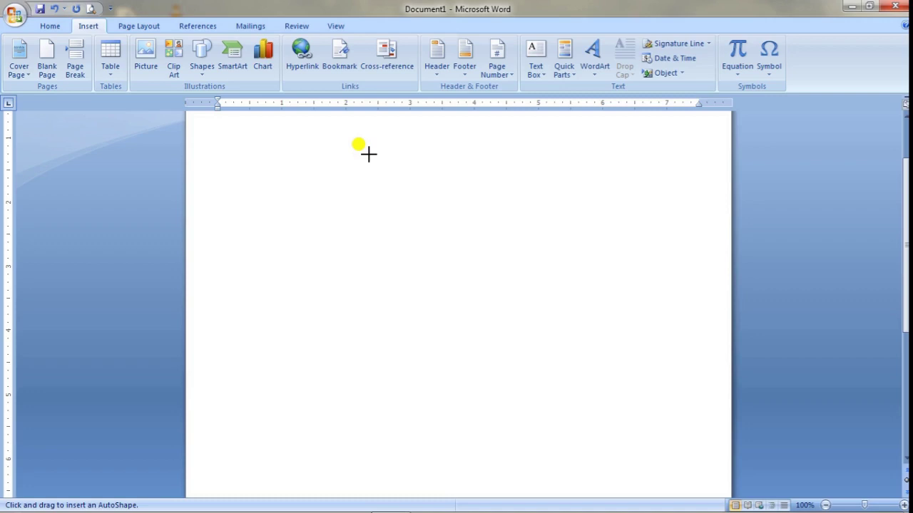
pyautogui.click(256, 162)
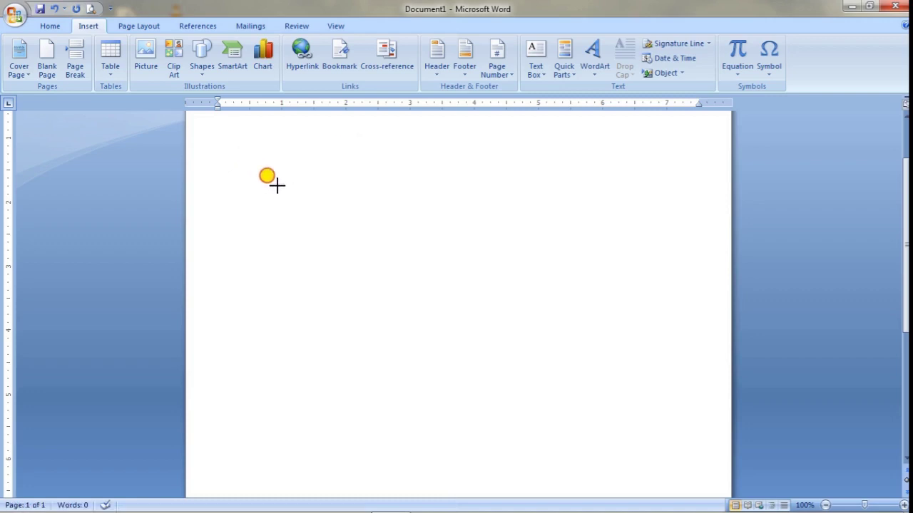
pyautogui.moveTo(538, 435)
pyautogui.mouseDown()
pyautogui.moveTo(630, 497)
pyautogui.moveTo(638, 401)
pyautogui.moveTo(627, 229)
pyautogui.moveTo(537, 127)
pyautogui.mouseUp()
pyautogui.scroll(5, 905, 296)
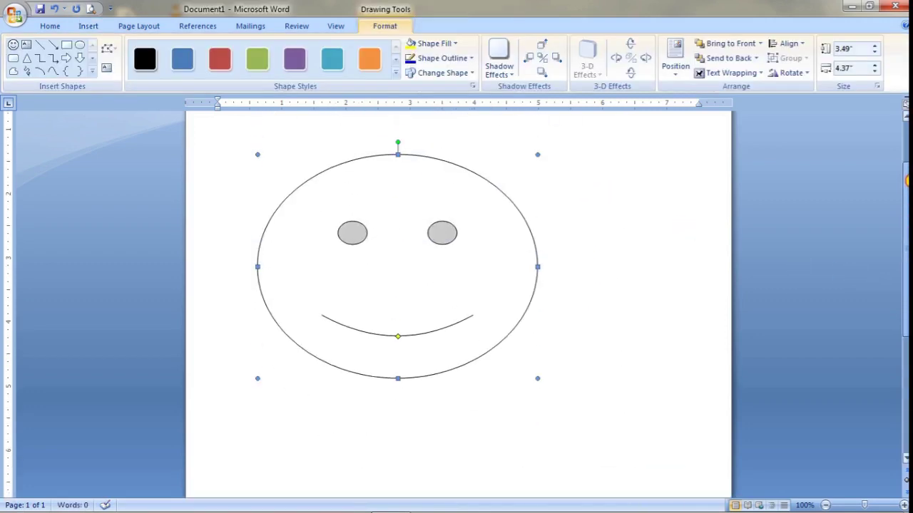
# Step: Shrink the smiley face to about 2.32" by 2.35" and place it near the horizontal middle of the page
pyautogui.click(576, 352)
pyautogui.click(423, 290)
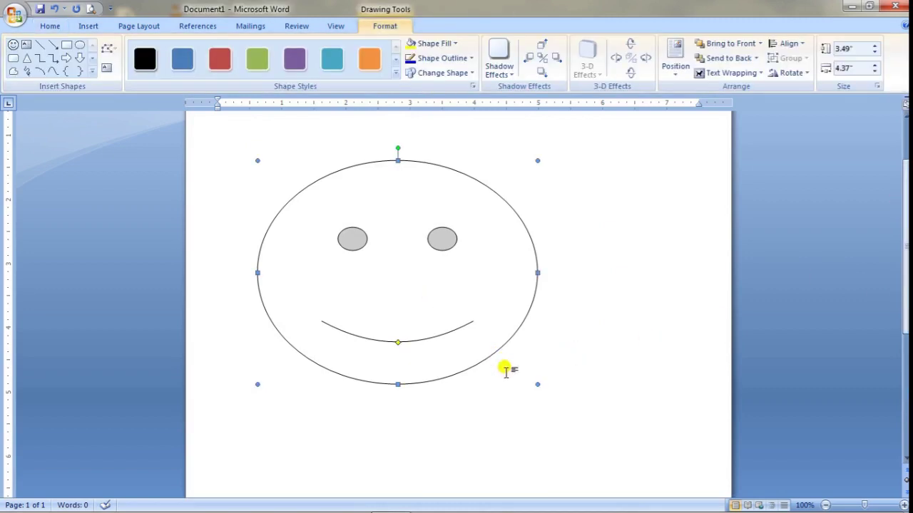
pyautogui.moveTo(383, 304); pyautogui.dragTo(408, 307)
pyautogui.moveTo(351, 233); pyautogui.dragTo(463, 261)
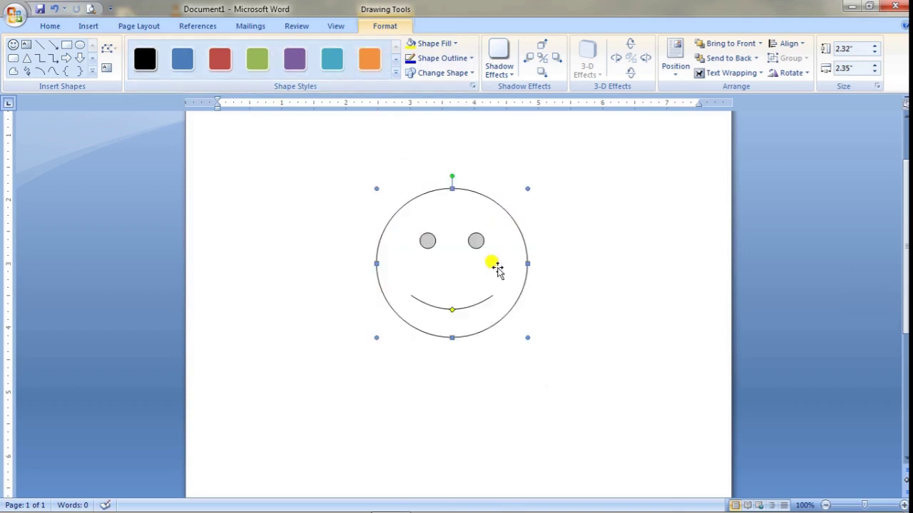
# Step: Apply the thick orange outline shape style to the smiley face and fill it with dark red
pyautogui.click(396, 72)
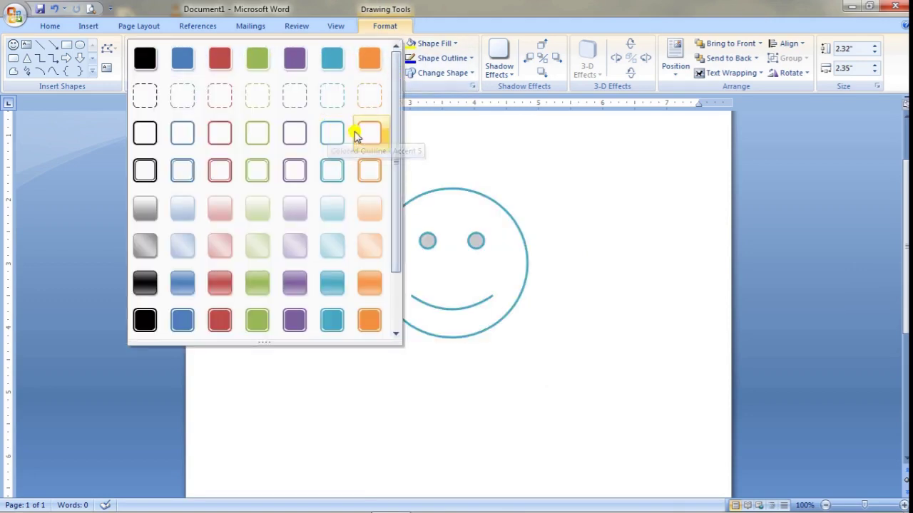
pyautogui.click(368, 168)
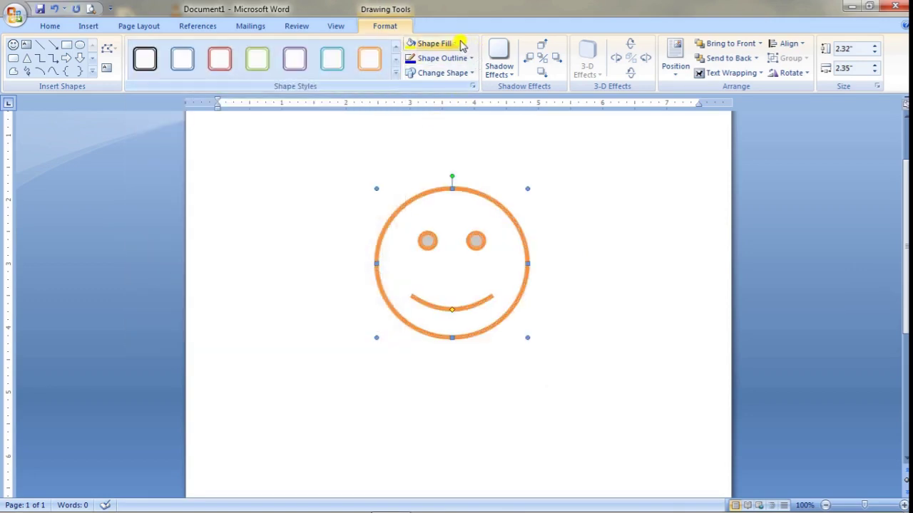
pyautogui.click(455, 43)
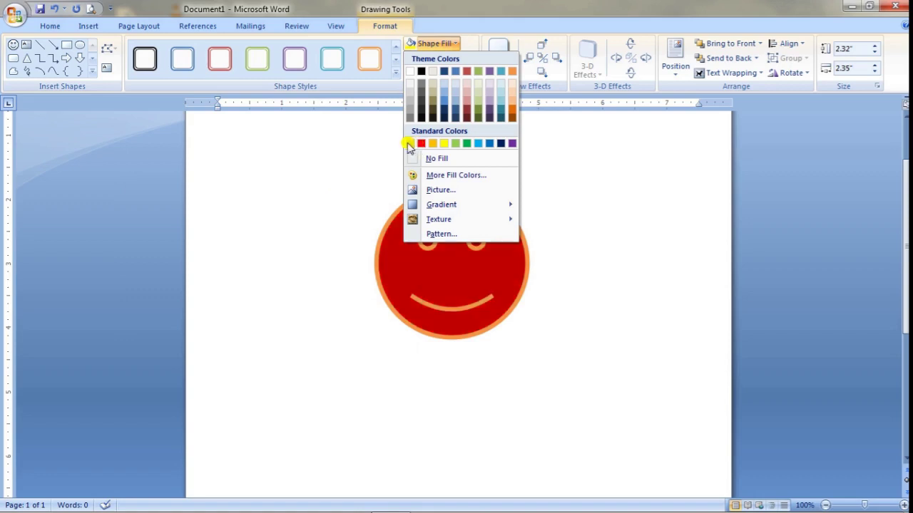
pyautogui.click(408, 145)
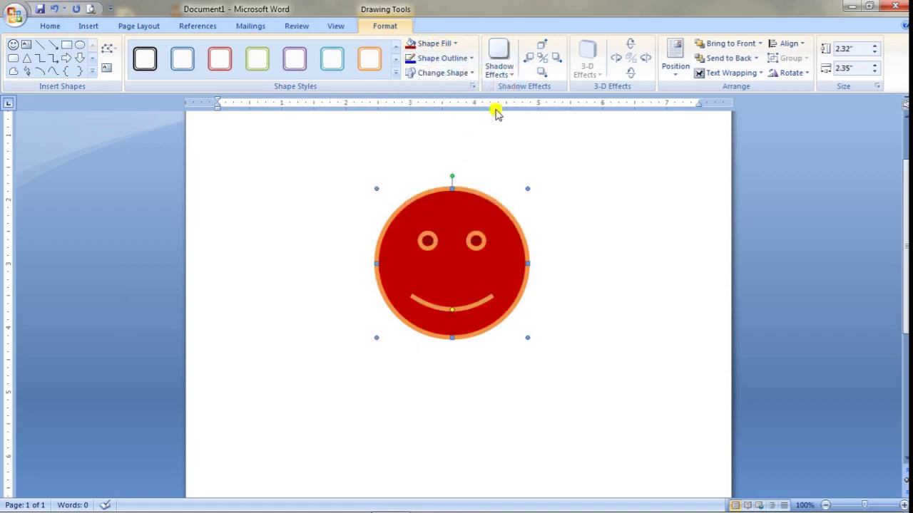
# Step: Give the smiley face a black outline and position it at the top center of the page with text wrapping
pyautogui.click(473, 59)
pyautogui.click(420, 86)
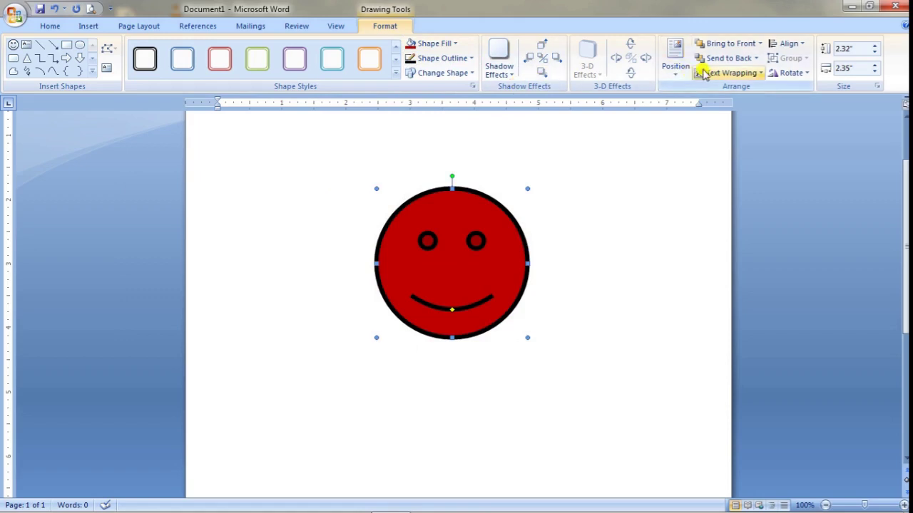
pyautogui.click(674, 71)
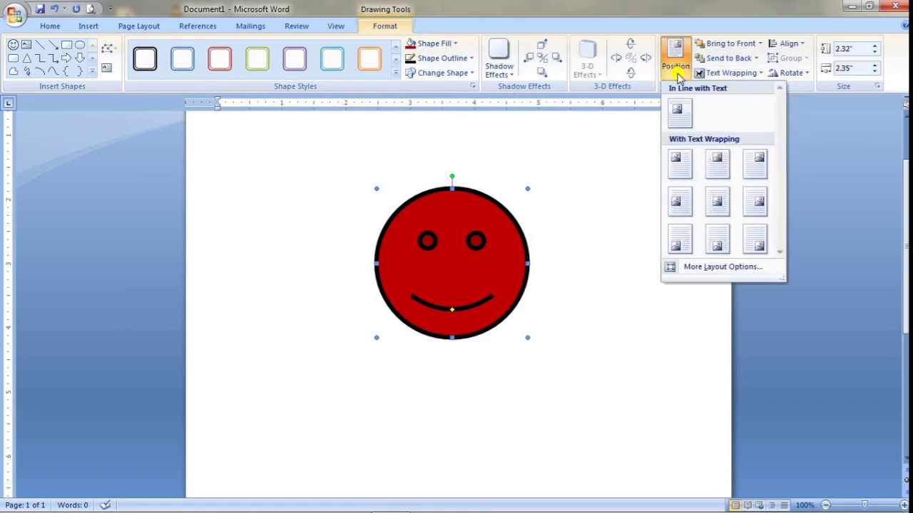
pyautogui.click(716, 164)
pyautogui.click(599, 196)
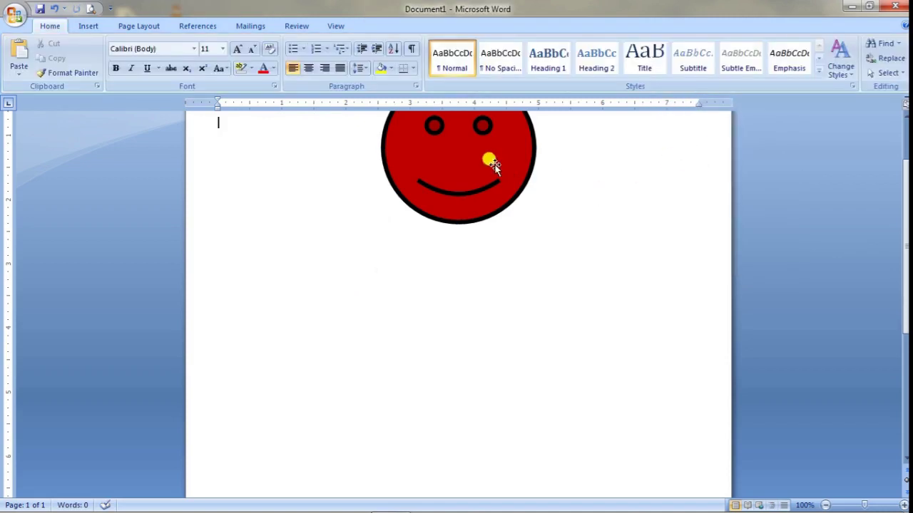
# Step: Delete the smiley face shape from the page
pyautogui.click(493, 164)
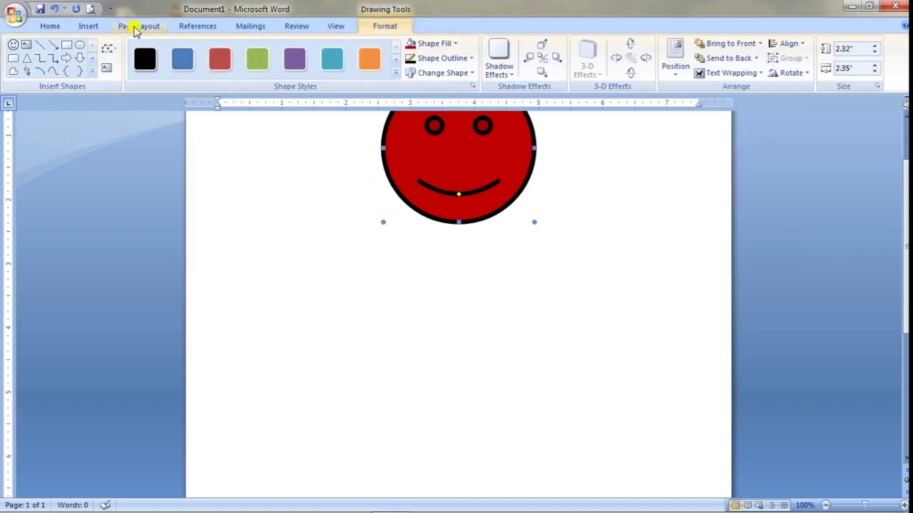
pyautogui.click(89, 26)
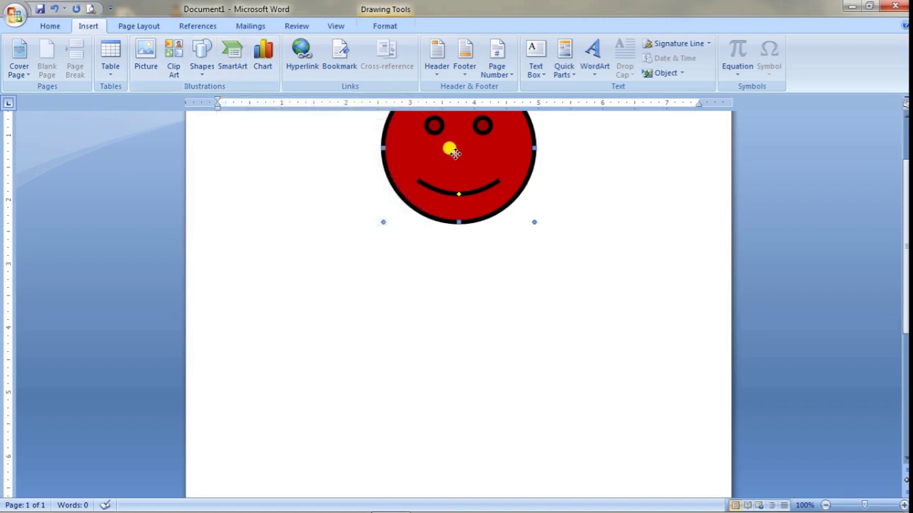
pyautogui.press('Delete')
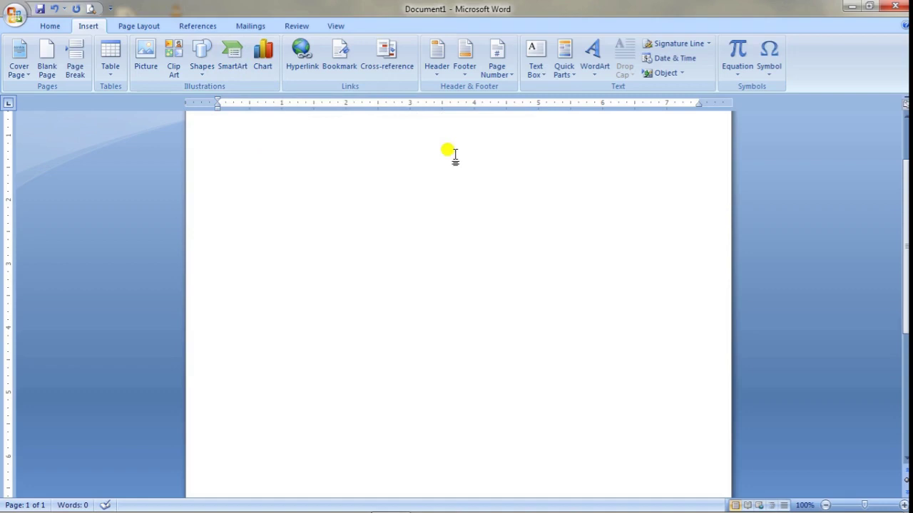
pyautogui.click(230, 73)
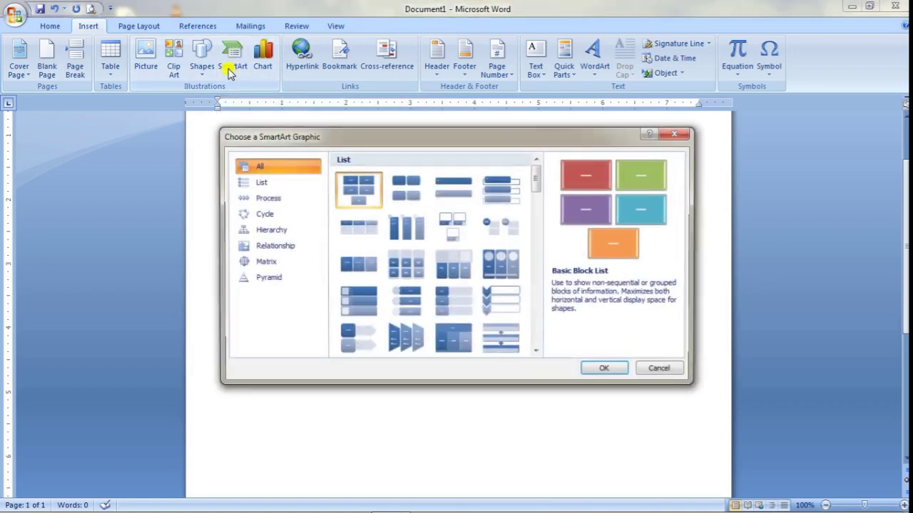
pyautogui.moveTo(350, 140); pyautogui.dragTo(343, 159)
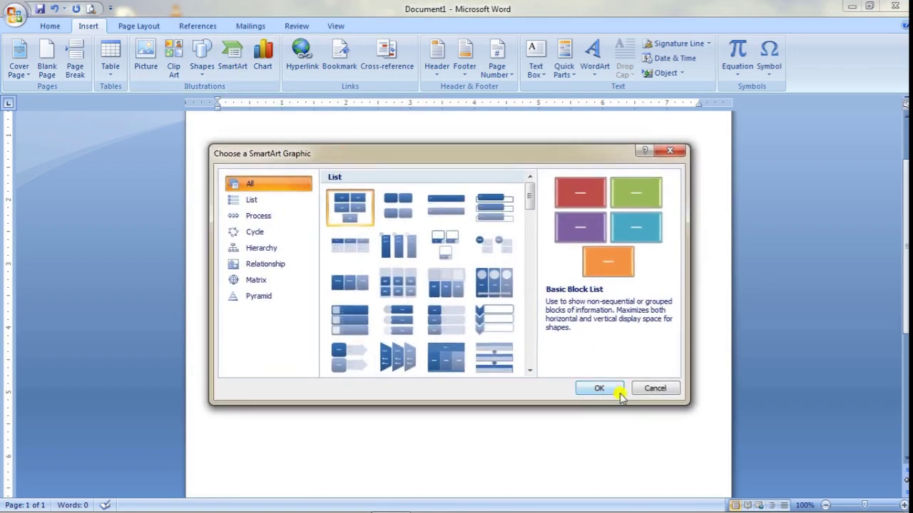
pyautogui.click(653, 387)
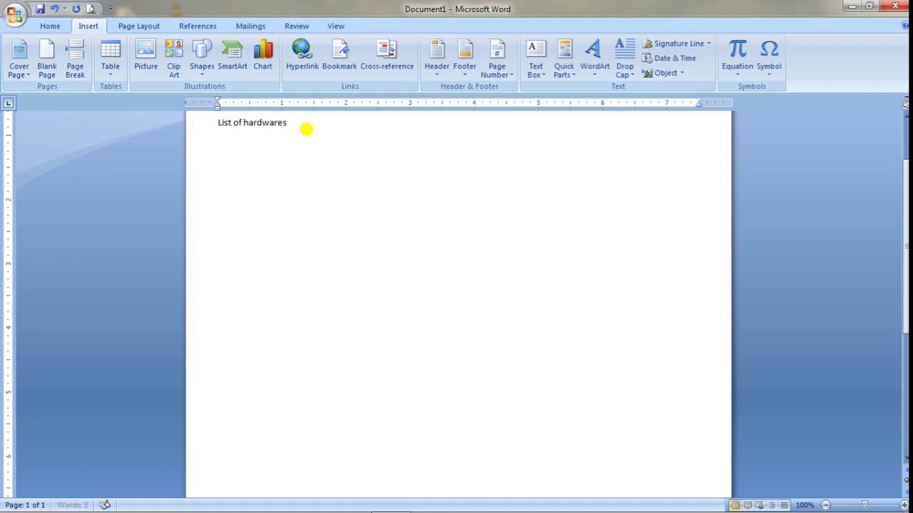
# Step: Write the heading "List of hardware:" followed by a bulleted list of Monitor, Printer, Mouse and keyboard
pyautogui.press('Return')
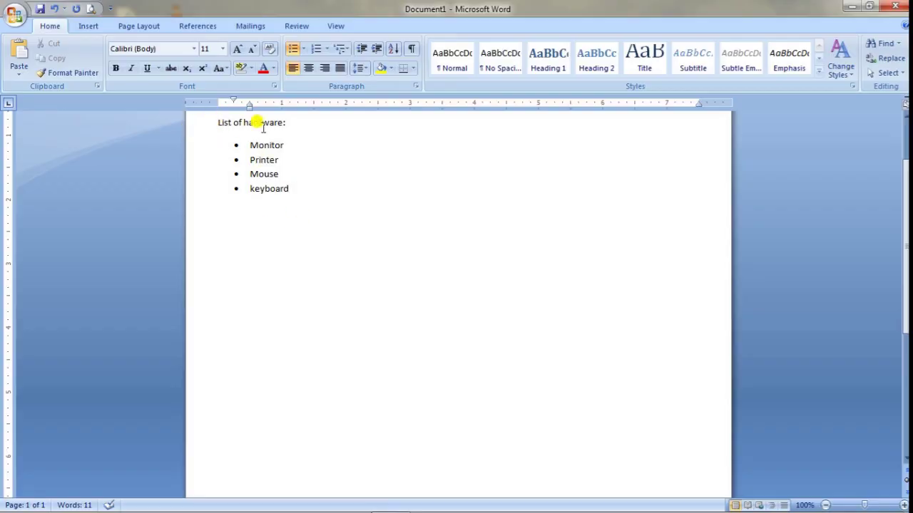
# Step: Insert a Vertical Box List SmartArt graphic at the Printer item of the bulleted list
pyautogui.click(354, 154)
pyautogui.click(96, 25)
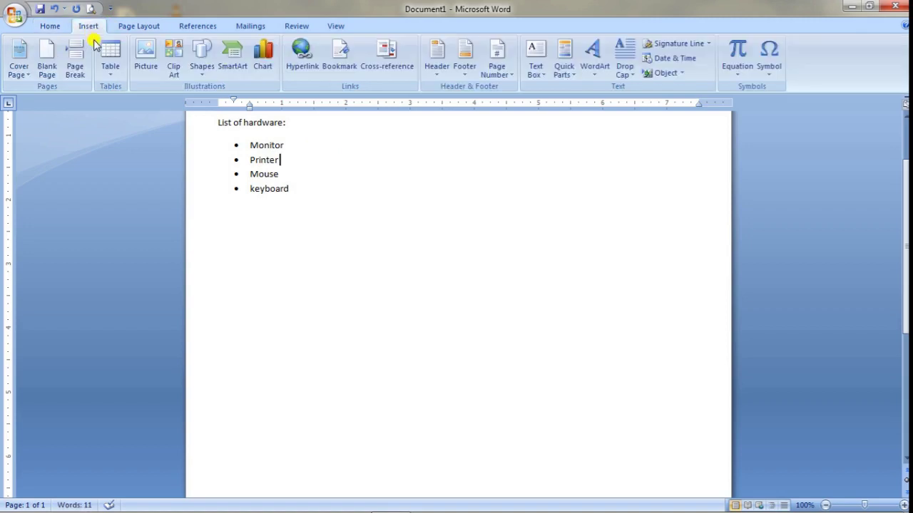
pyautogui.click(231, 57)
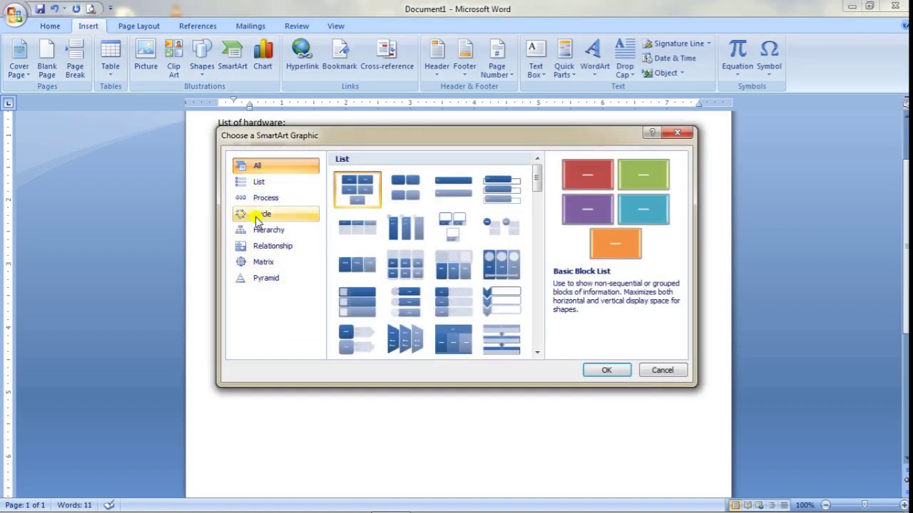
pyautogui.click(260, 182)
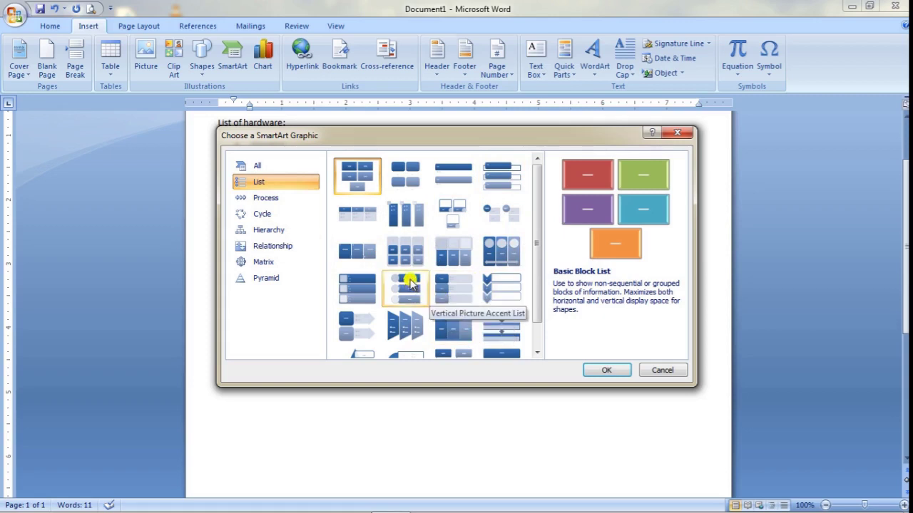
pyautogui.click(492, 178)
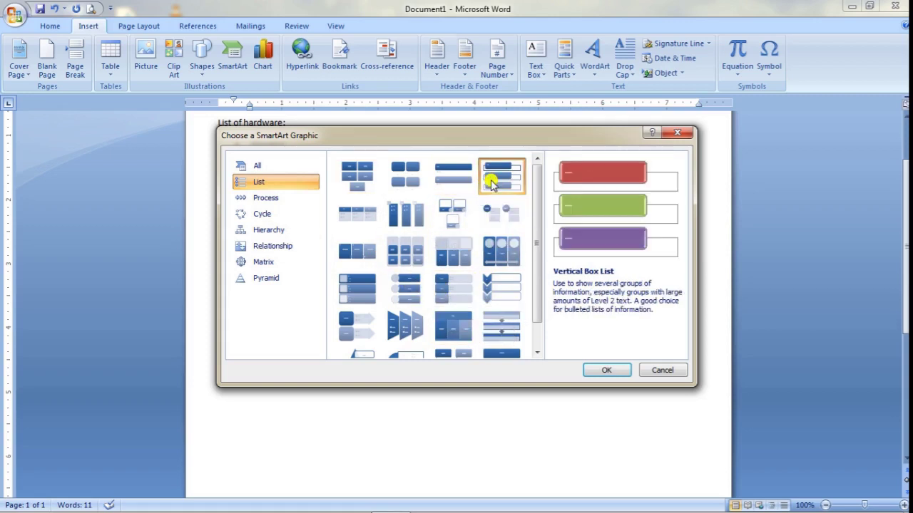
pyautogui.click(607, 370)
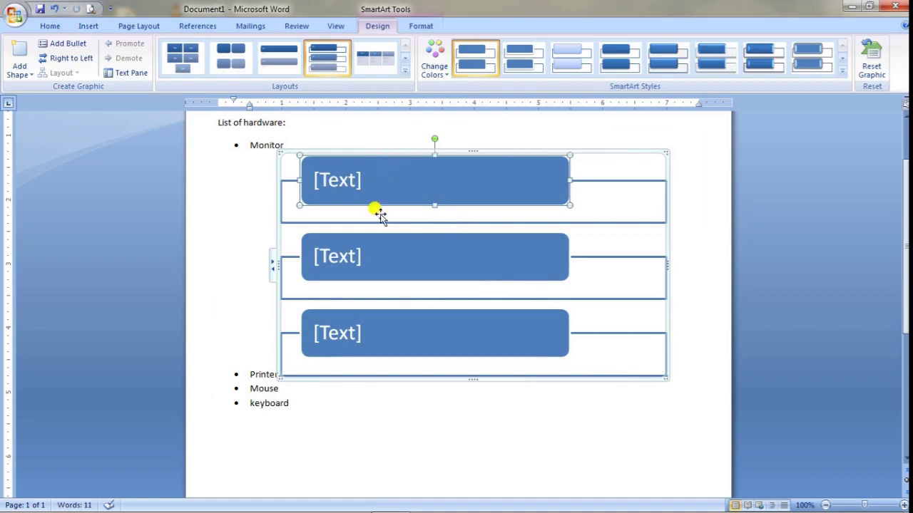
# Step: Fill the three SmartArt boxes from top to bottom with "Monitor", "printer" and "Mouse"
pyautogui.click(342, 180)
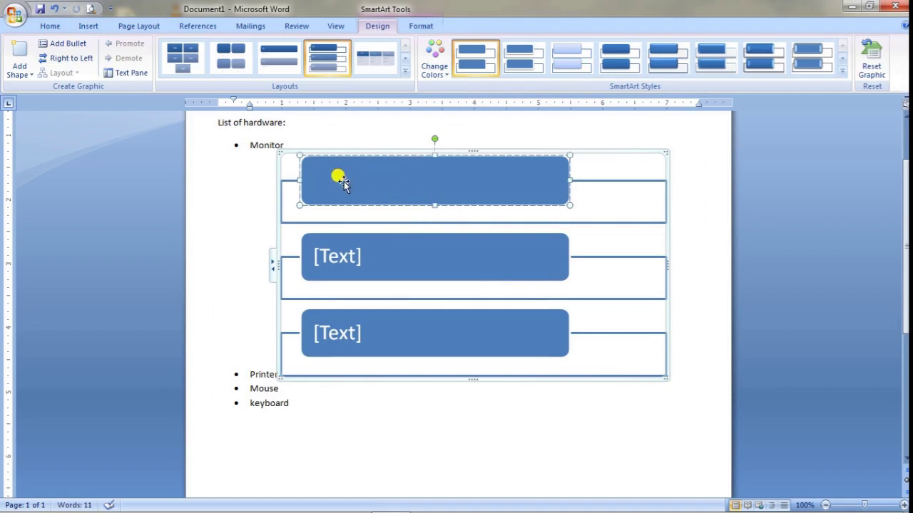
pyautogui.write('Monitor')
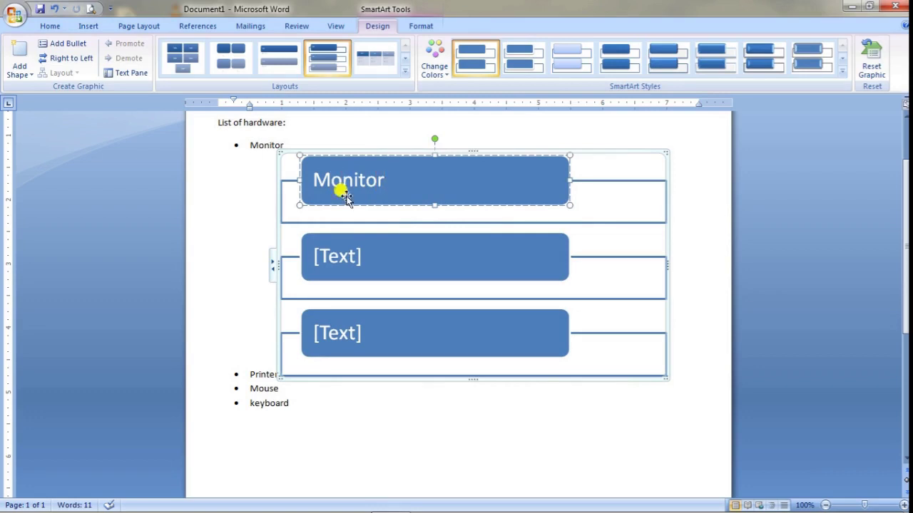
pyautogui.click(341, 255)
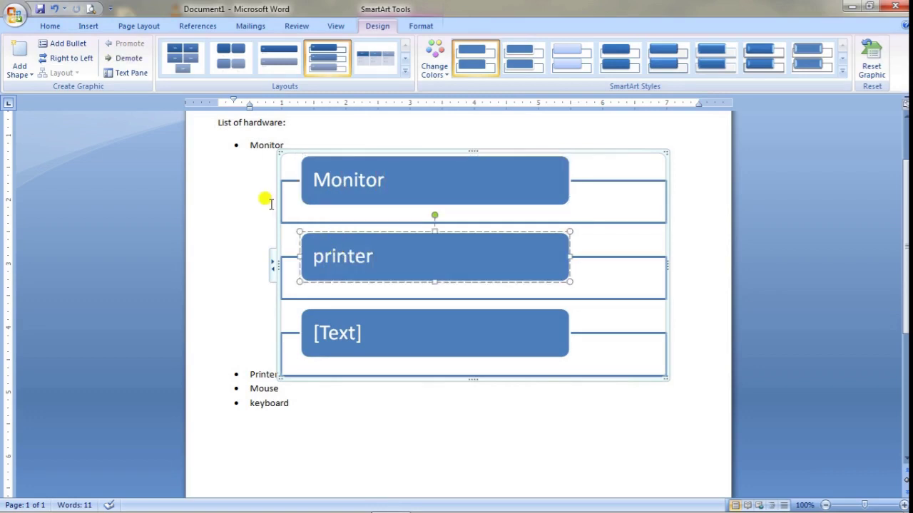
pyautogui.click(330, 330)
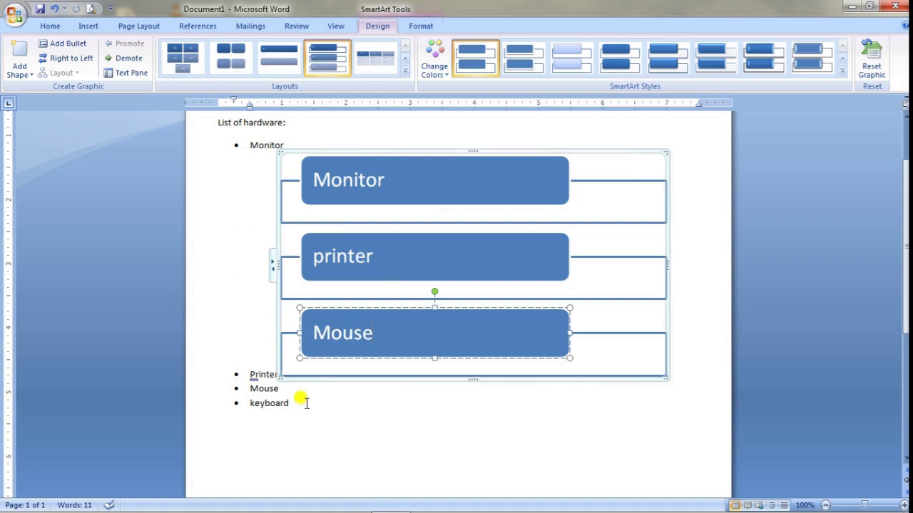
# Step: Clear the page of the bulleted list, the SmartArt graphic and the "List of hardware" heading
pyautogui.moveTo(294, 403); pyautogui.dragTo(215, 272)
pyautogui.click(268, 439)
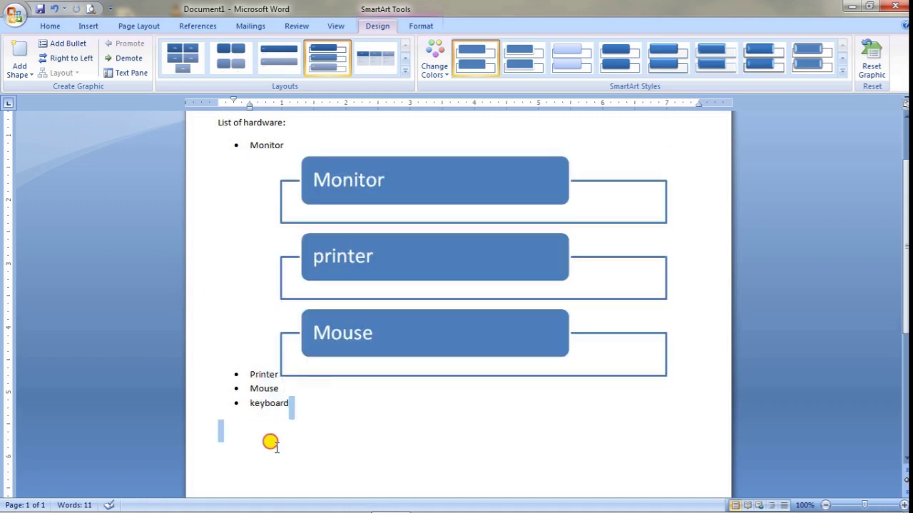
pyautogui.press('BackSpace')
pyautogui.press('BackSpace')
pyautogui.press('BackSpace')
pyautogui.press('BackSpace')
pyautogui.press('BackSpace')
pyautogui.press('BackSpace')
pyautogui.press('BackSpace')
pyautogui.press('BackSpace')
pyautogui.press('BackSpace')
pyautogui.press('BackSpace')
pyautogui.press('BackSpace')
pyautogui.press('BackSpace')
pyautogui.press('BackSpace')
pyautogui.press('BackSpace')
pyautogui.press('BackSpace')
pyautogui.press('BackSpace')
pyautogui.press('BackSpace')
pyautogui.press('BackSpace')
pyautogui.press('BackSpace')
pyautogui.press('BackSpace')
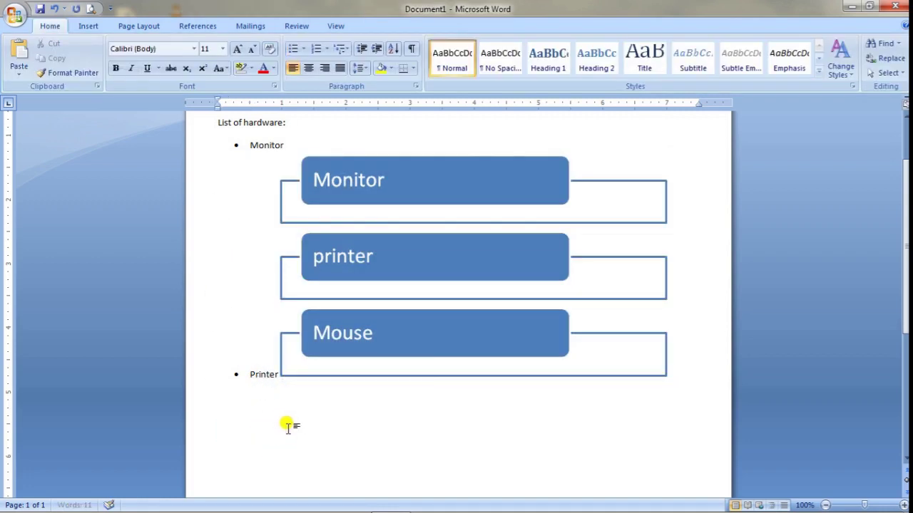
pyautogui.press('BackSpace')
pyautogui.press('BackSpace')
pyautogui.press('BackSpace')
pyautogui.press('BackSpace')
pyautogui.press('BackSpace')
pyautogui.press('BackSpace')
pyautogui.press('BackSpace')
pyautogui.press('BackSpace')
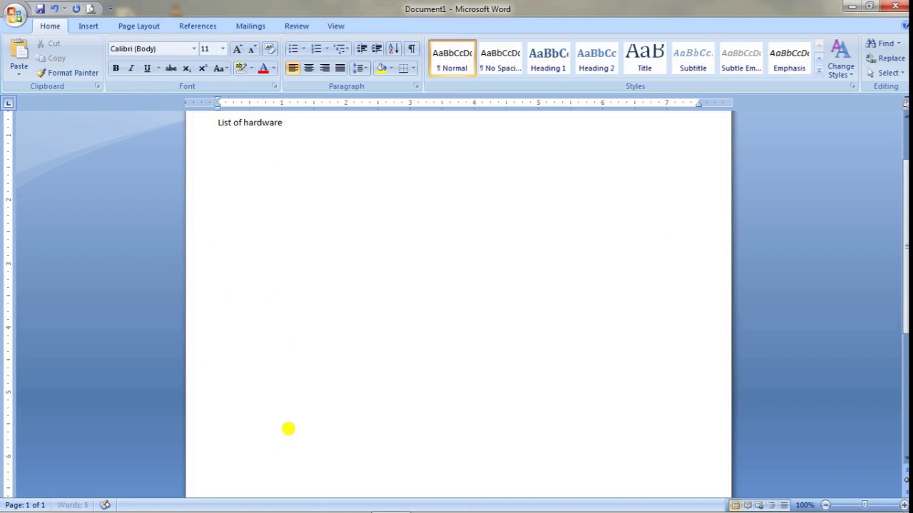
pyautogui.press('BackSpace')
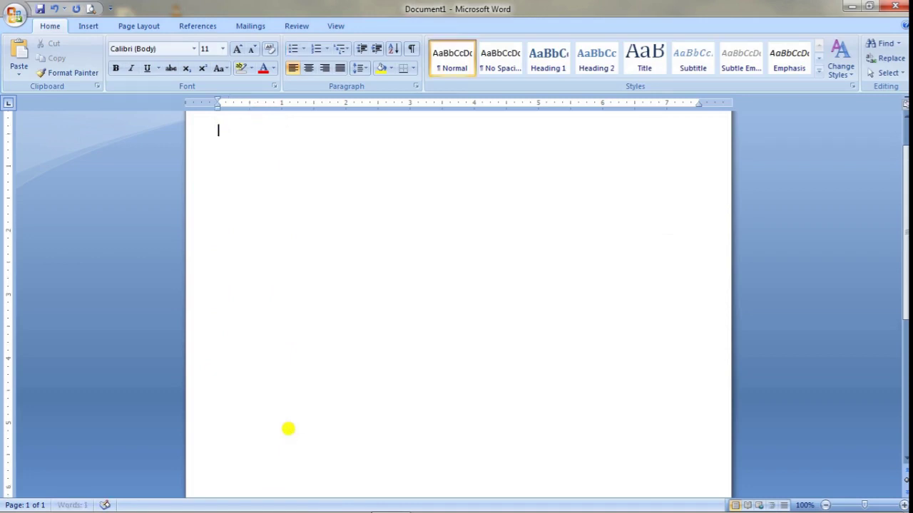
# Step: Insert a Vertical Box List SmartArt graphic from the List category on the blank page
pyautogui.click(88, 27)
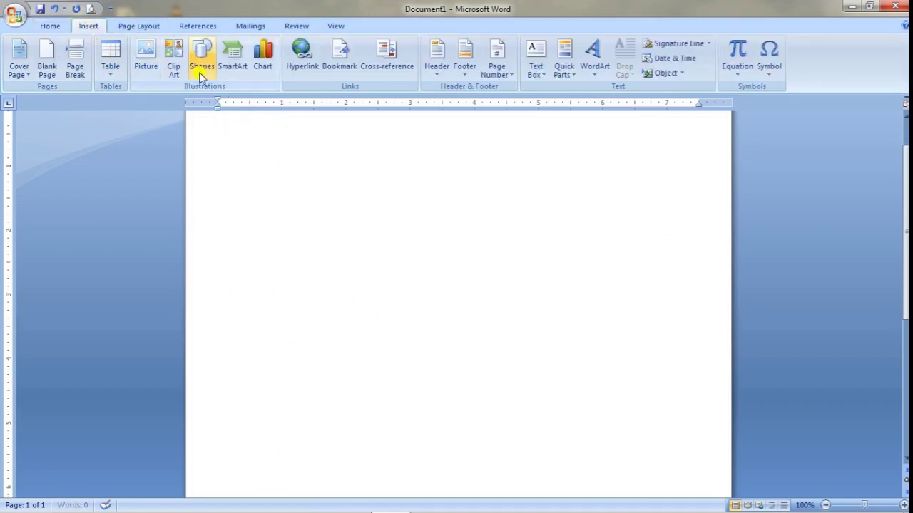
pyautogui.click(236, 66)
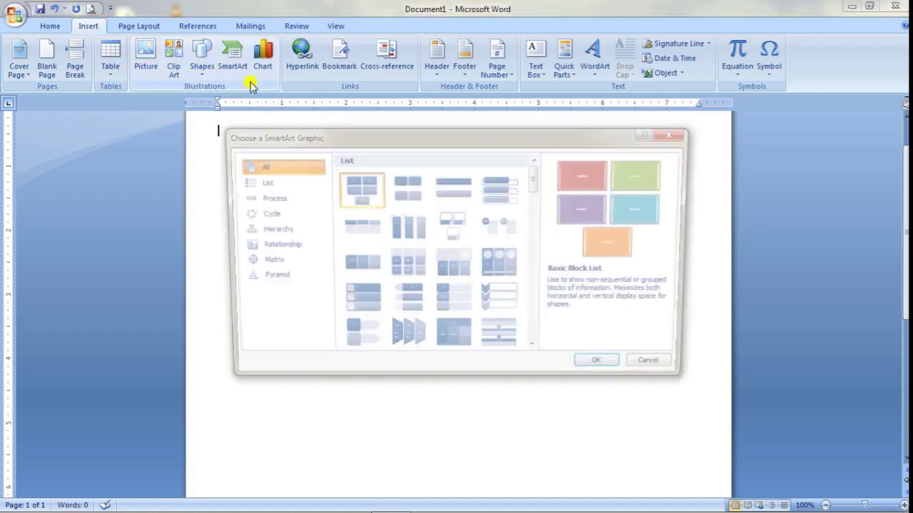
pyautogui.click(269, 185)
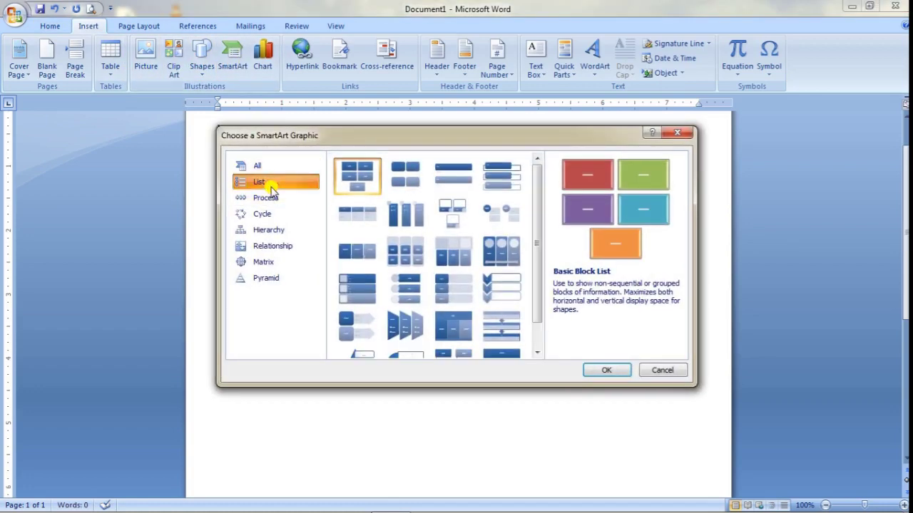
pyautogui.click(506, 178)
pyautogui.click(606, 370)
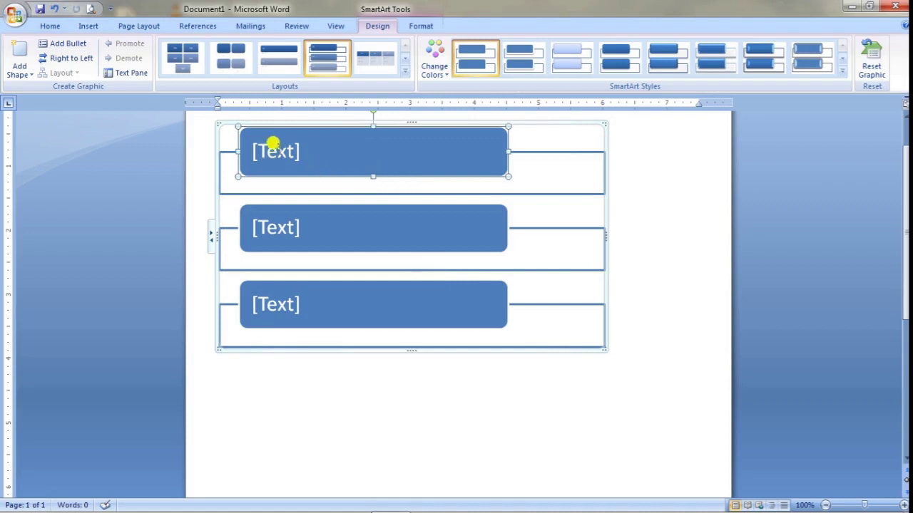
# Step: Fill the three boxes of the new SmartArt graphic from top to bottom with "Monitor", "printer" and "mouse"
pyautogui.click(272, 146)
pyautogui.write('Monitor')
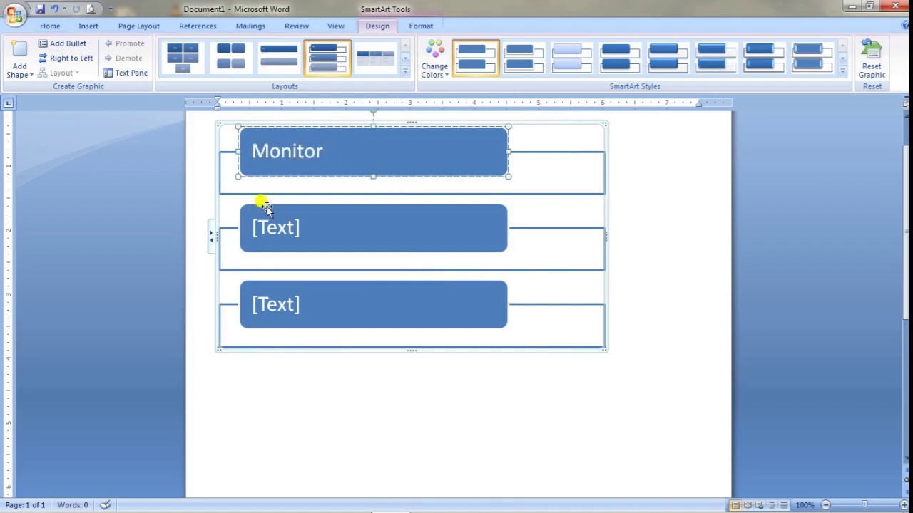
pyautogui.click(272, 230)
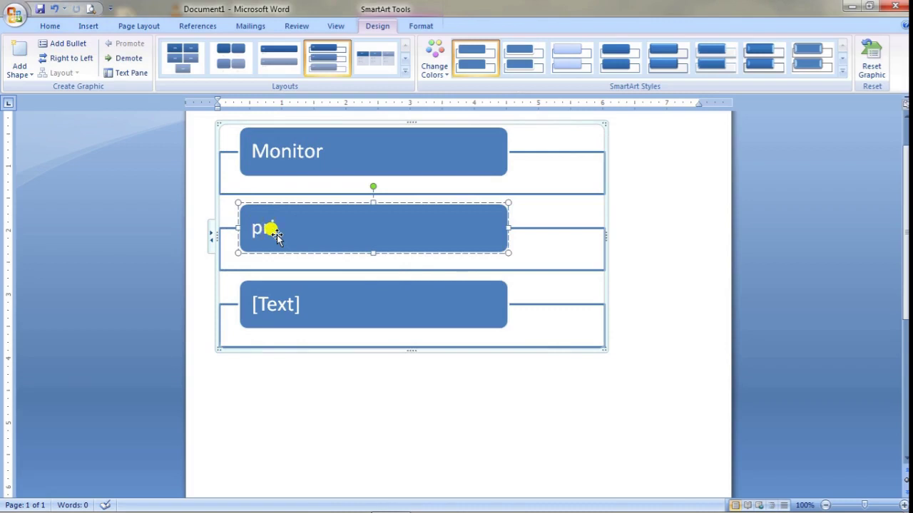
pyautogui.click(279, 301)
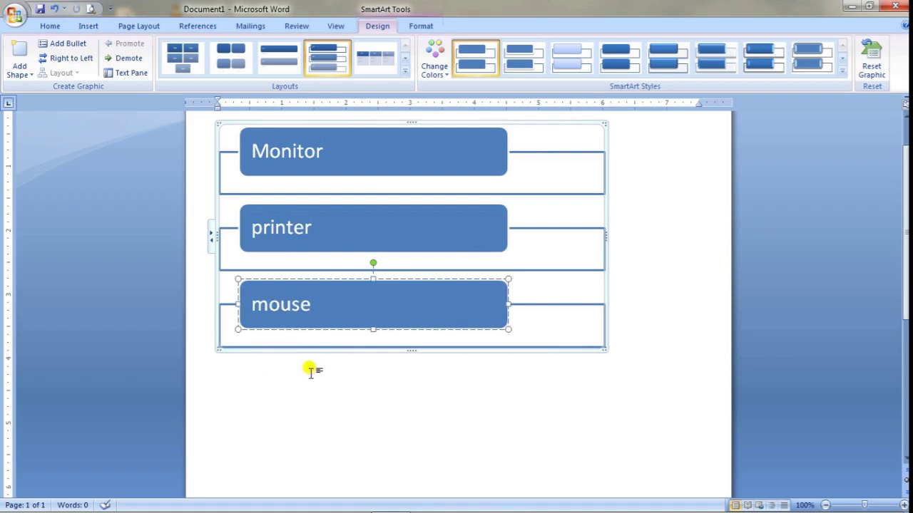
# Step: Select the whole SmartArt graphic, deselect it, and select its Monitor box
pyautogui.scroll(2, 456, 321)
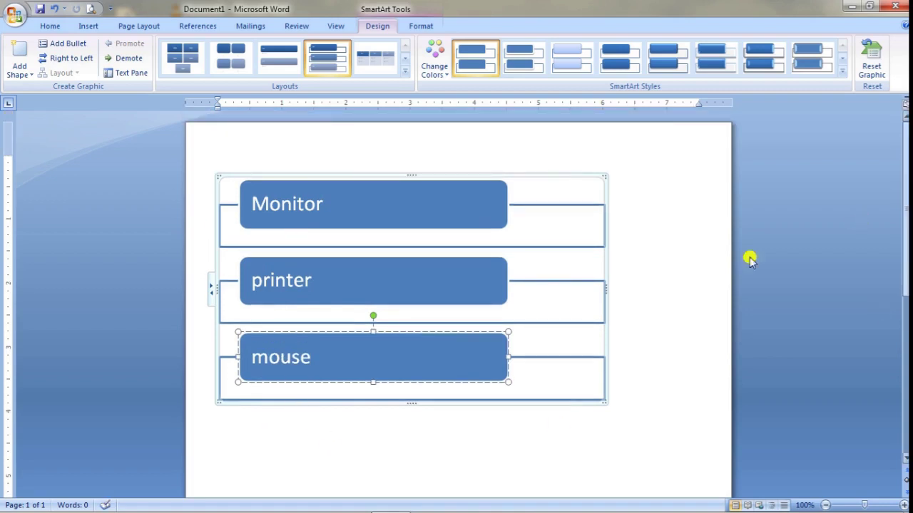
pyautogui.click(401, 175)
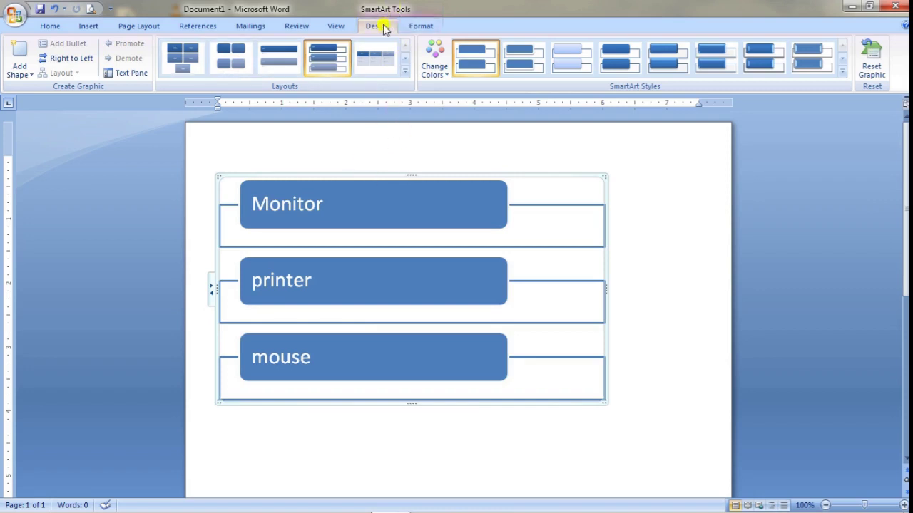
pyautogui.click(658, 157)
pyautogui.click(363, 187)
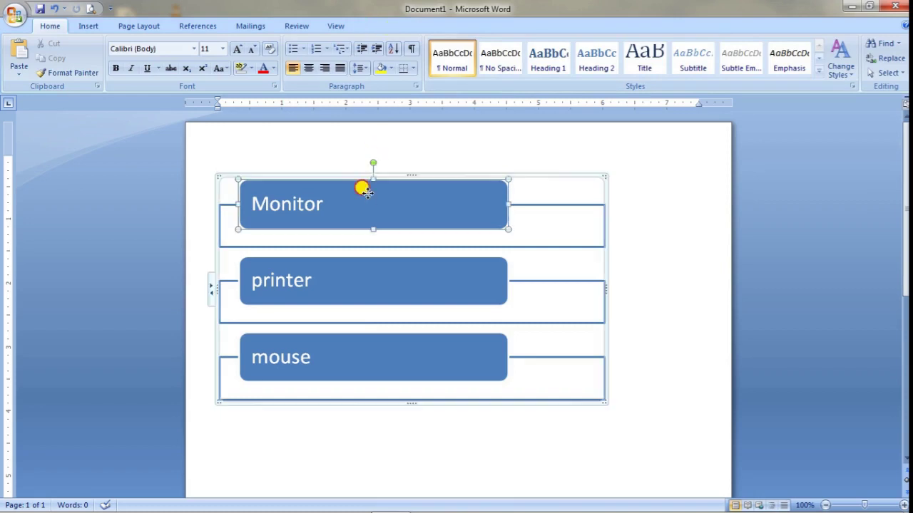